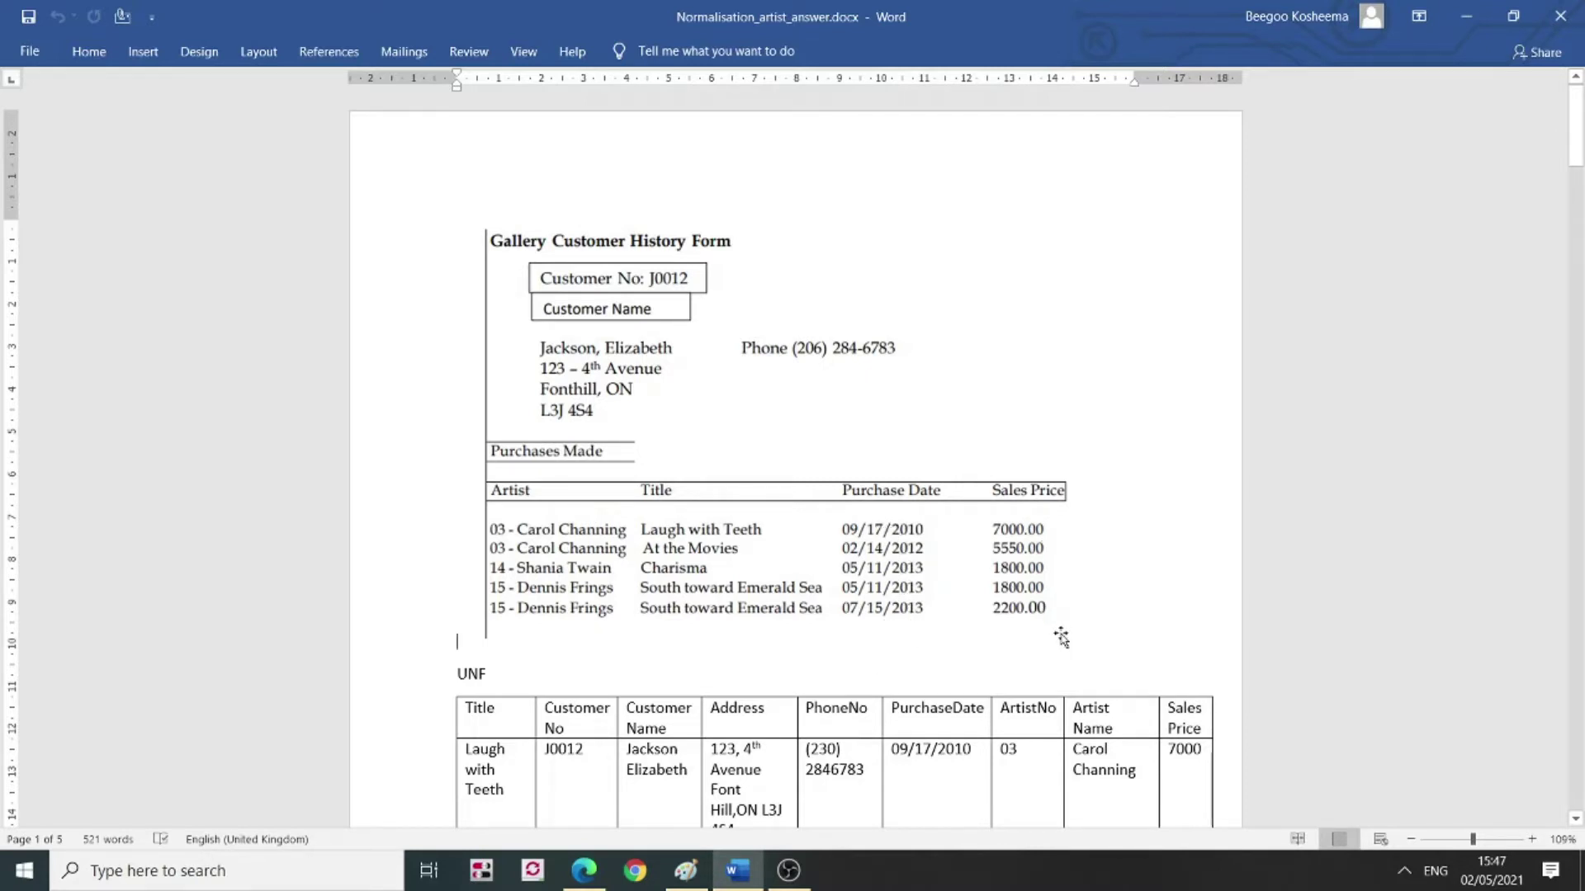
# Review the gallery form's customer details boxes and the UNF table at the top.
pyautogui.click(1077, 750)
pyautogui.scroll(-3, 1077, 749)
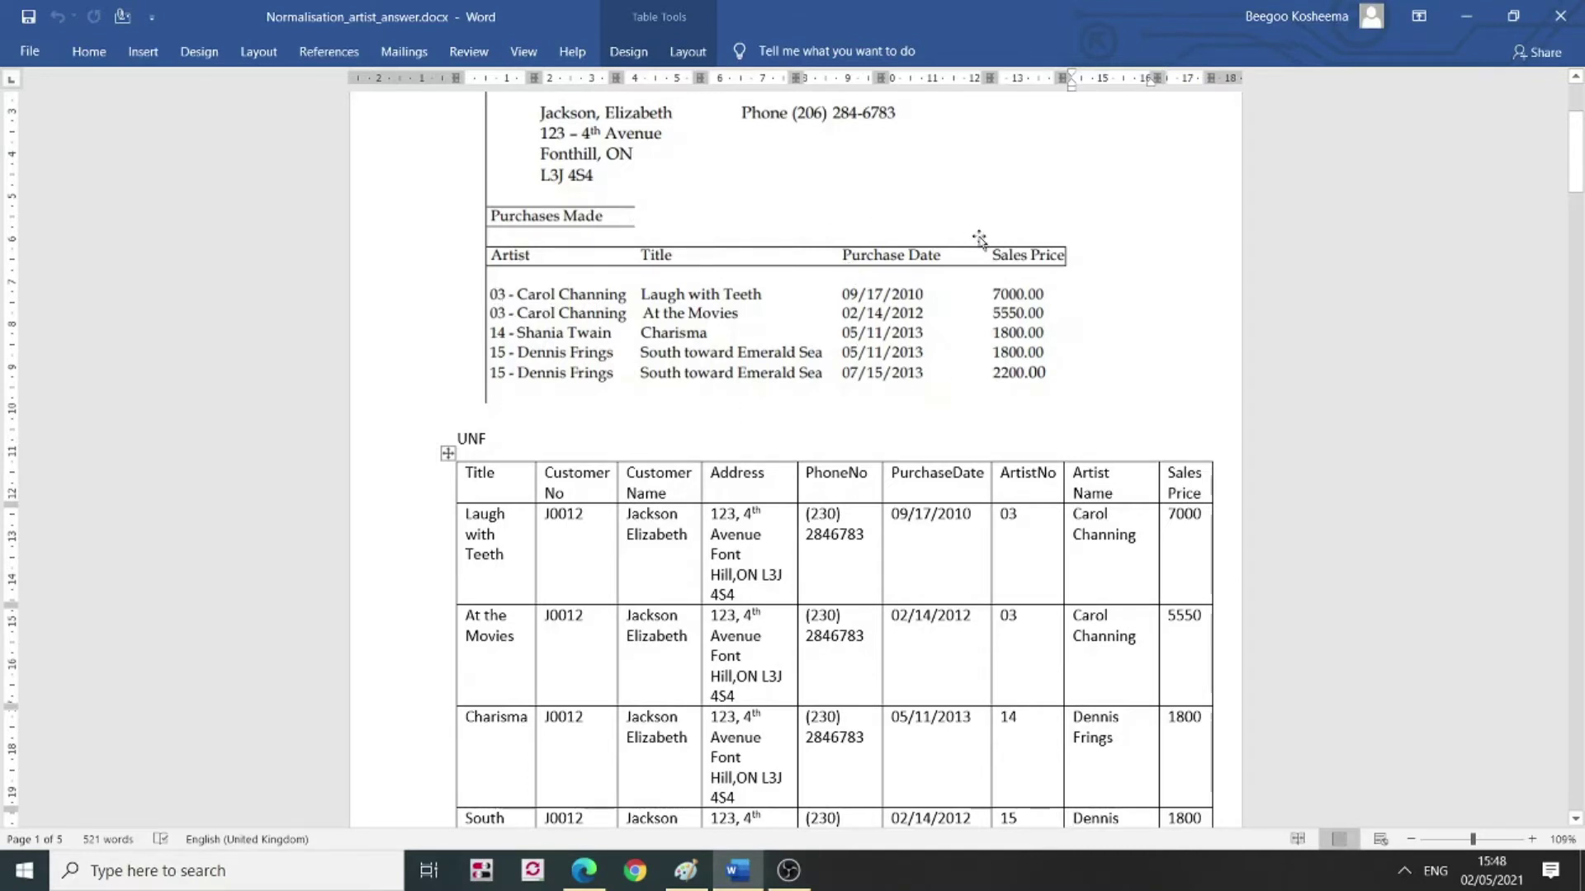
pyautogui.click(1576, 82)
pyautogui.click(1576, 82)
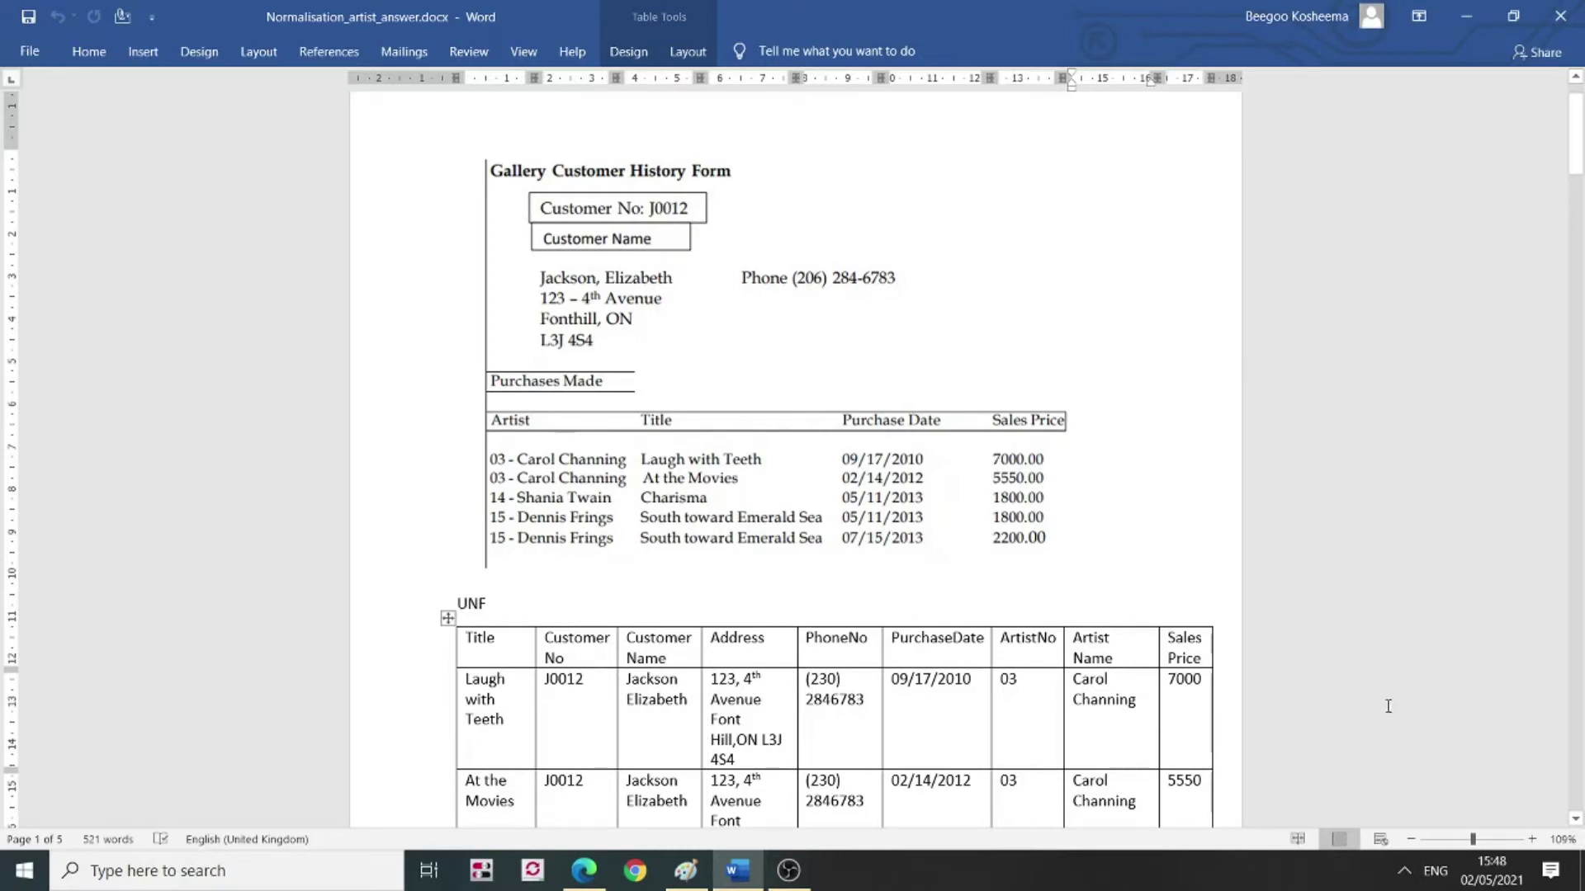
pyautogui.click(1235, 679)
pyautogui.press('Down')
pyautogui.press('Down')
pyautogui.press('Down')
pyautogui.press('Down')
pyautogui.press('Down')
pyautogui.press('Down')
pyautogui.press('Down')
pyautogui.press('Down')
pyautogui.press('Down')
pyautogui.press('Down')
pyautogui.press('Down')
pyautogui.press('Down')
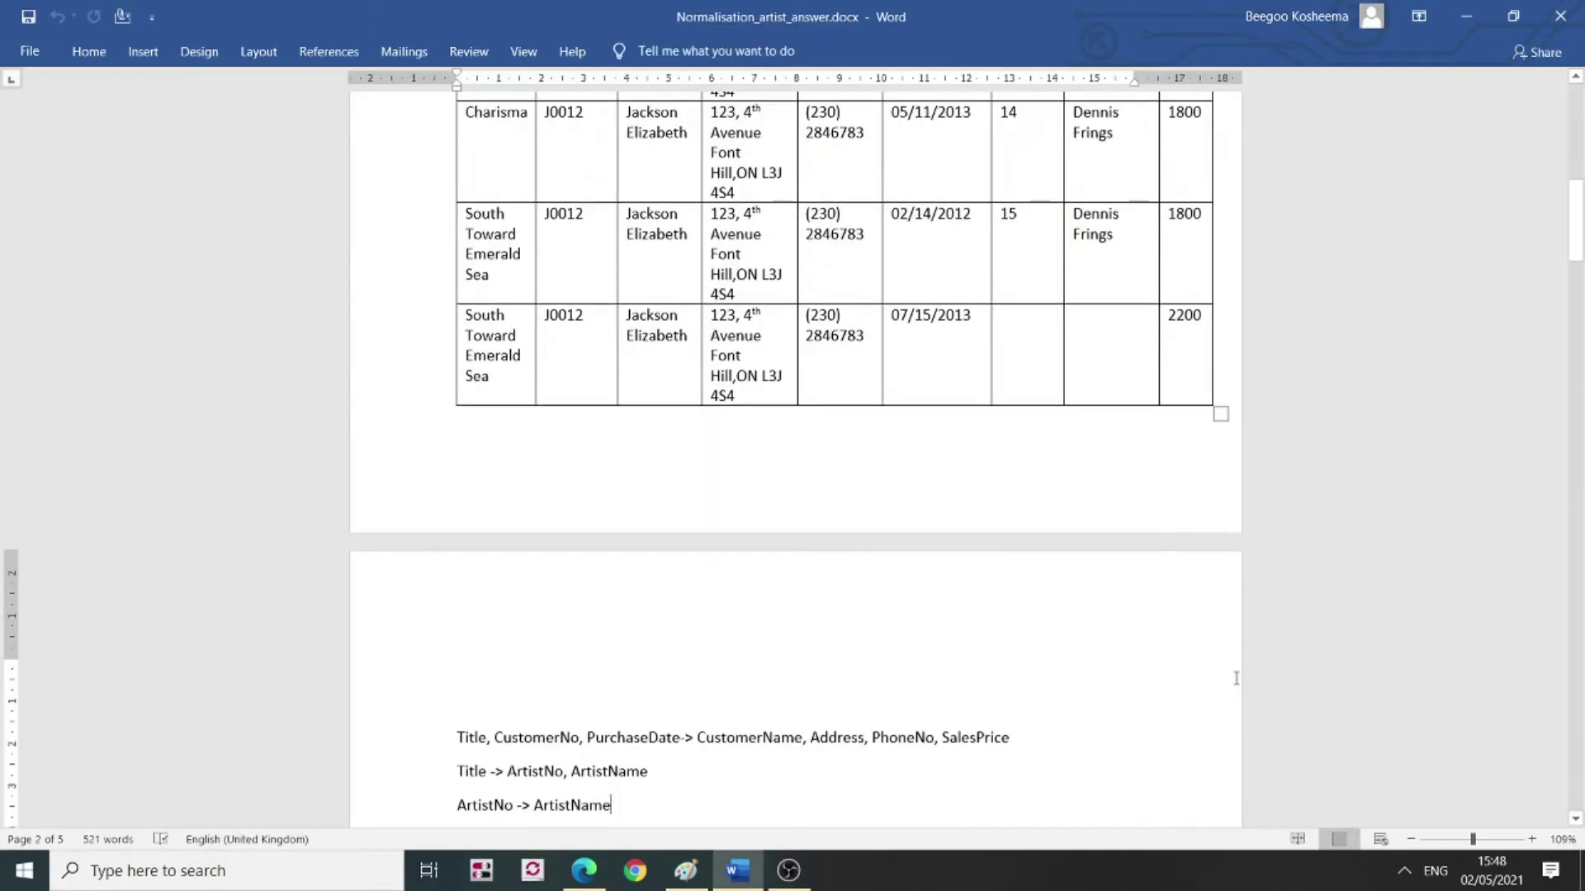
pyautogui.press('Up')
pyautogui.press('Up')
pyautogui.press('Up')
pyautogui.press('Up')
pyautogui.press('Up')
pyautogui.press('Up')
pyautogui.press('Up')
pyautogui.press('Up')
pyautogui.press('Up')
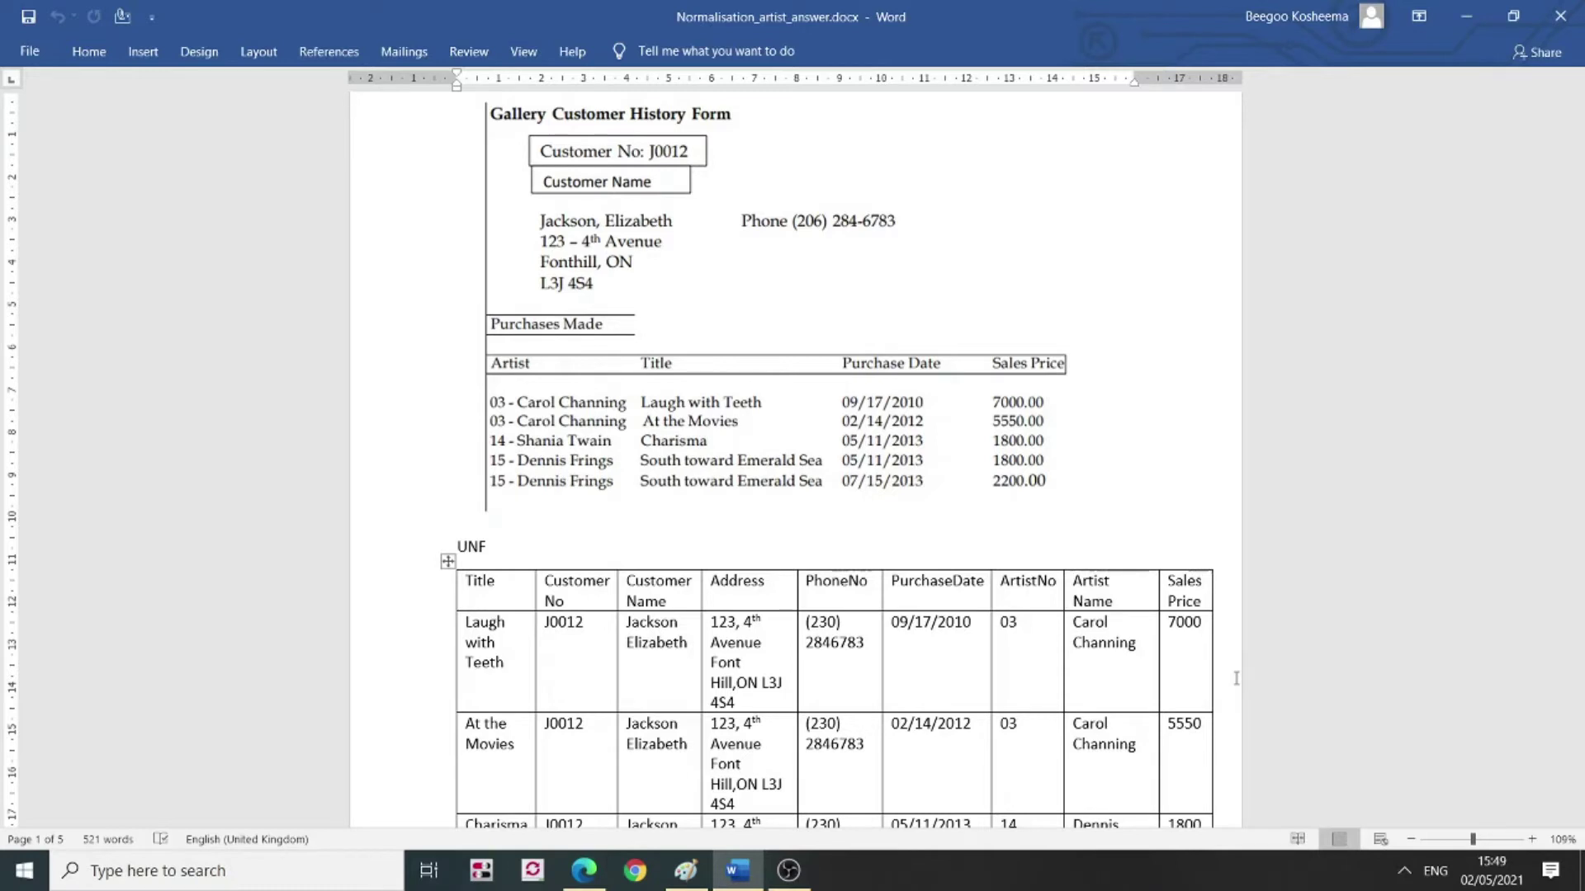
pyautogui.scroll(-6, 1236, 677)
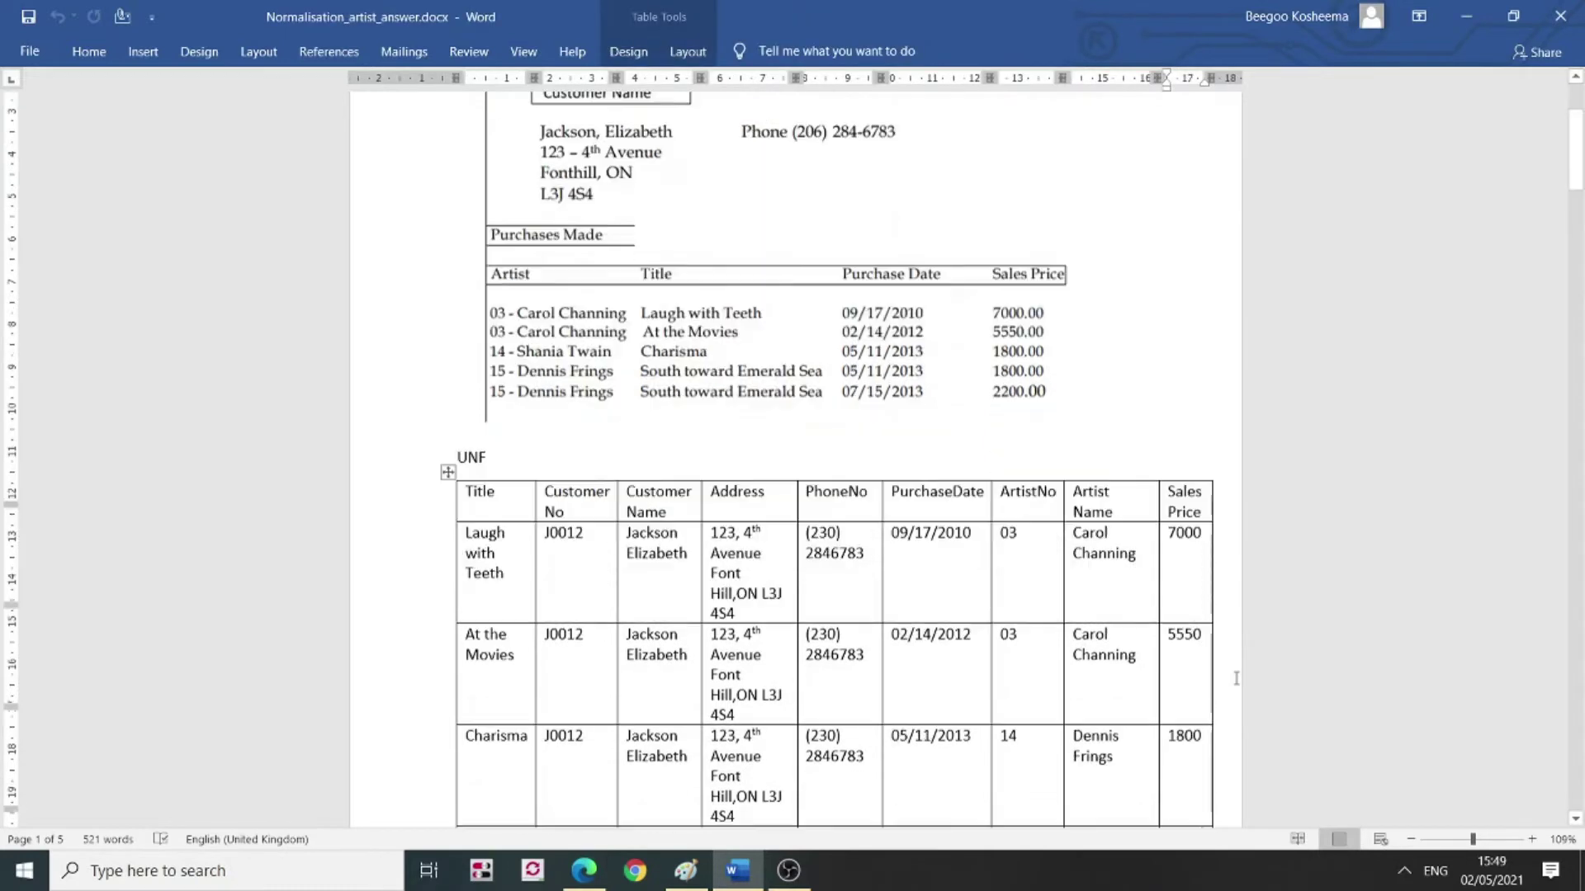
pyautogui.scroll(-2, 1235, 677)
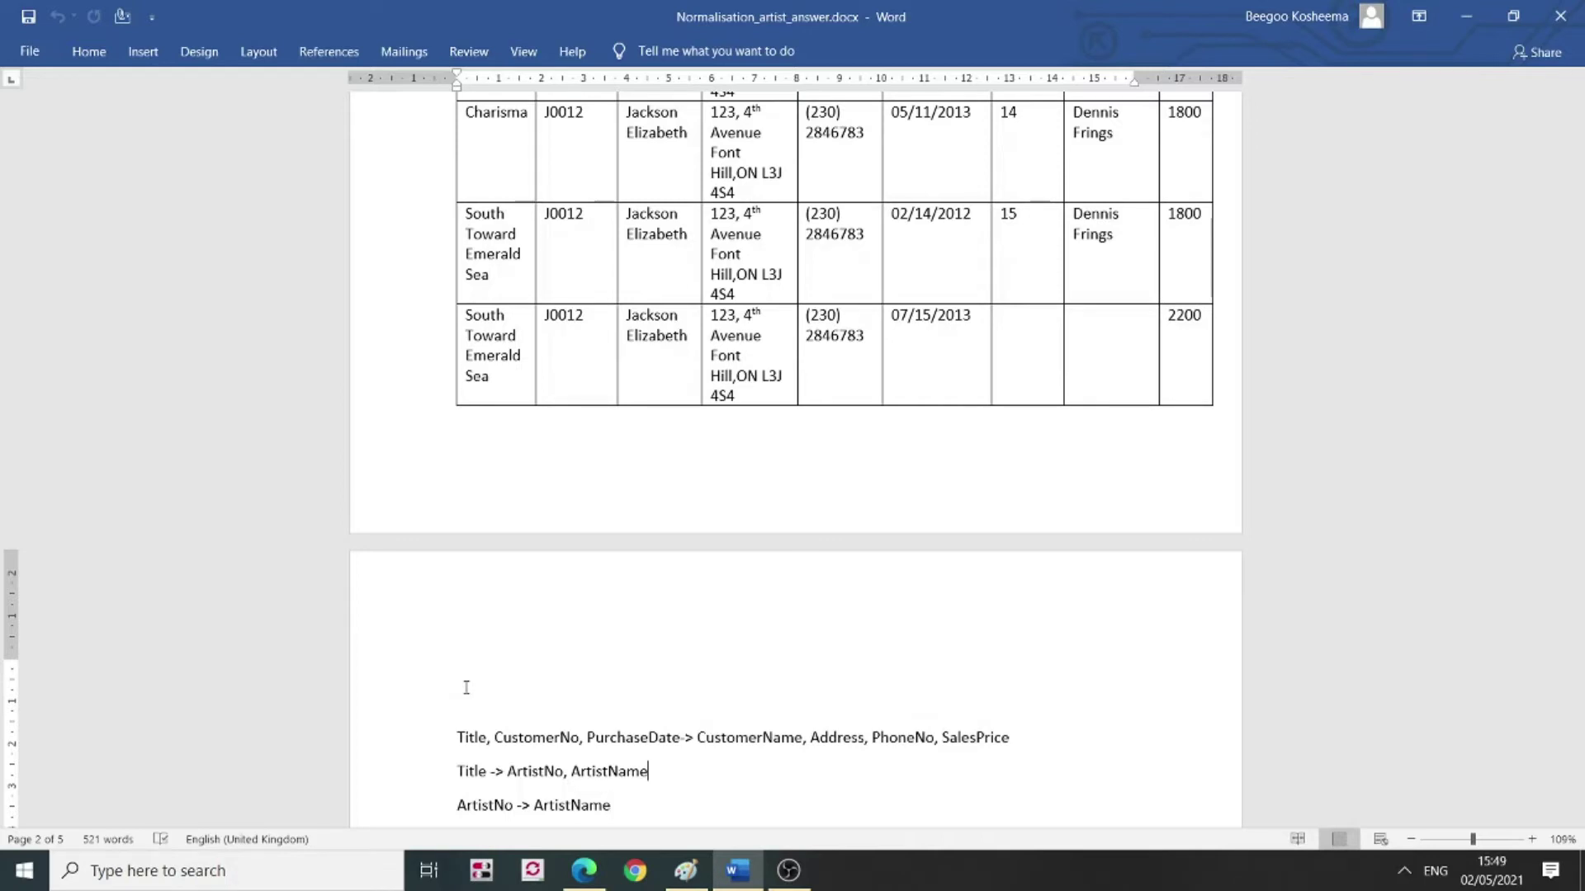
pyautogui.scroll(10, 466, 687)
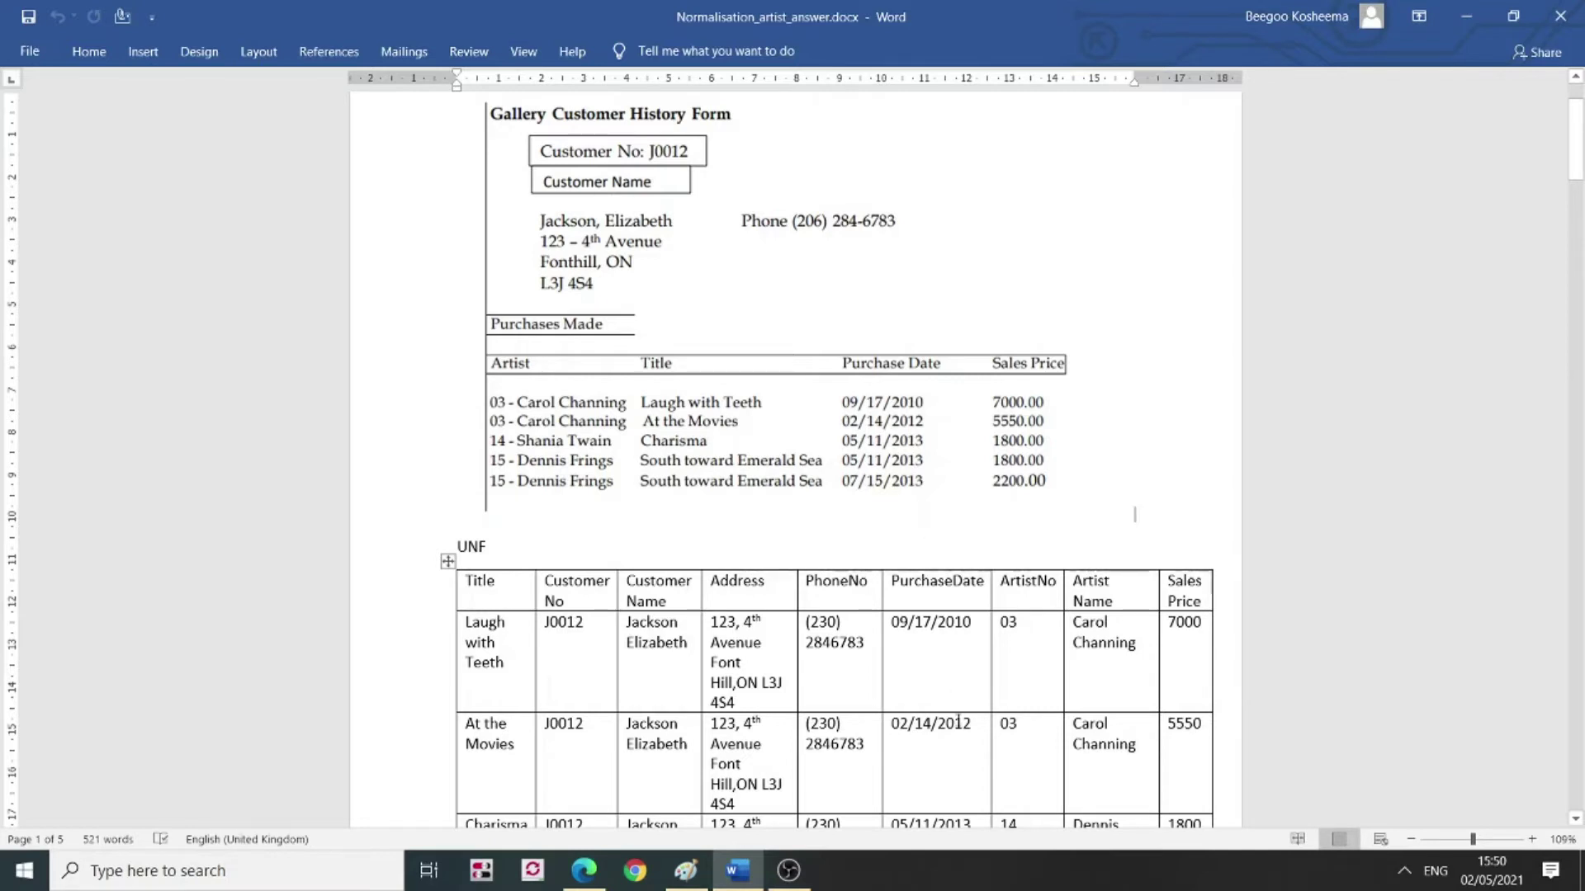
# Move past the page 2 dependency lines to the 1NF First Normal Form table.
pyautogui.press('Down')
pyautogui.press('Down')
pyautogui.press('Down')
pyautogui.press('Down')
pyautogui.press('Down')
pyautogui.press('Down')
pyautogui.press('Down')
pyautogui.press('Down')
pyautogui.press('Down')
pyautogui.press('Down')
pyautogui.press('Down')
pyautogui.press('Down')
pyautogui.press('Down')
pyautogui.press('Down')
pyautogui.press('Down')
pyautogui.press('Down')
pyautogui.press('Down')
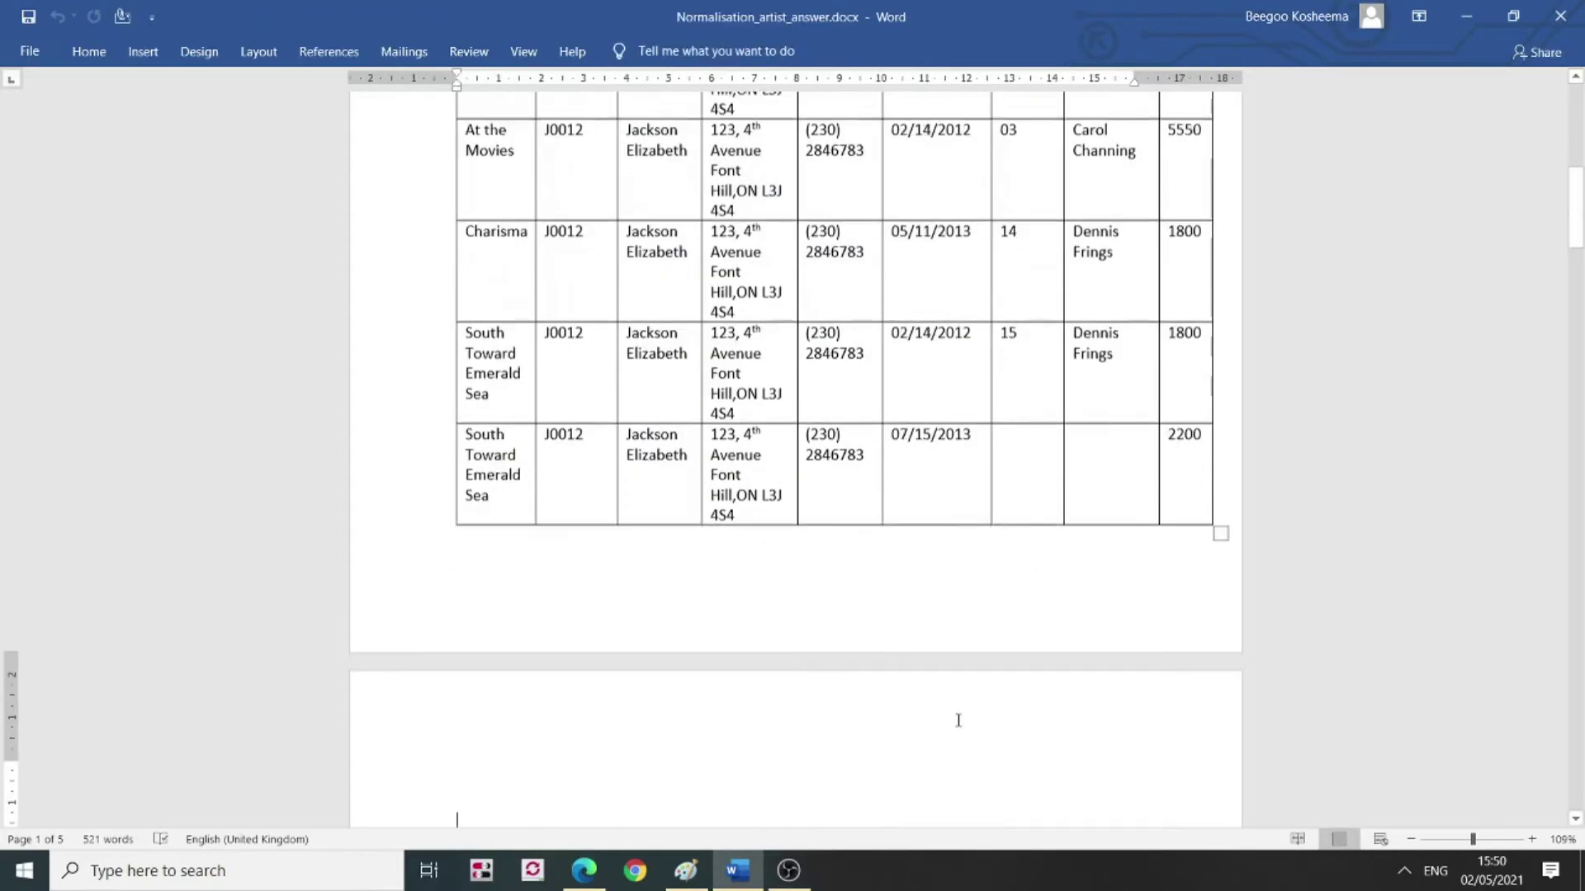
pyautogui.press('Down')
pyautogui.press('Down')
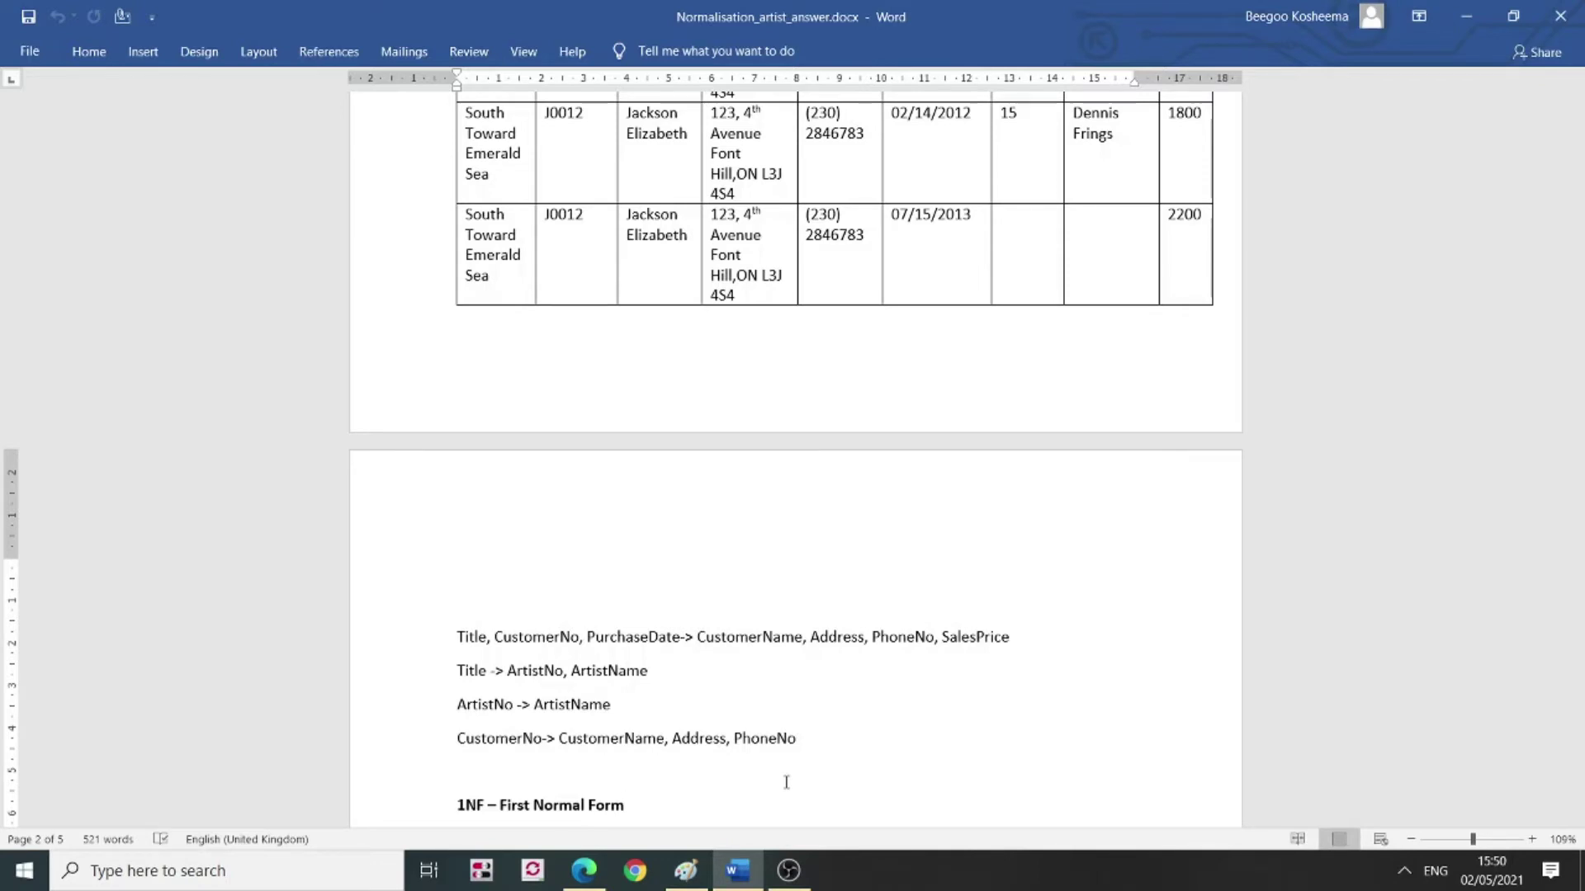
pyautogui.hotkey('ctrl', 'v')
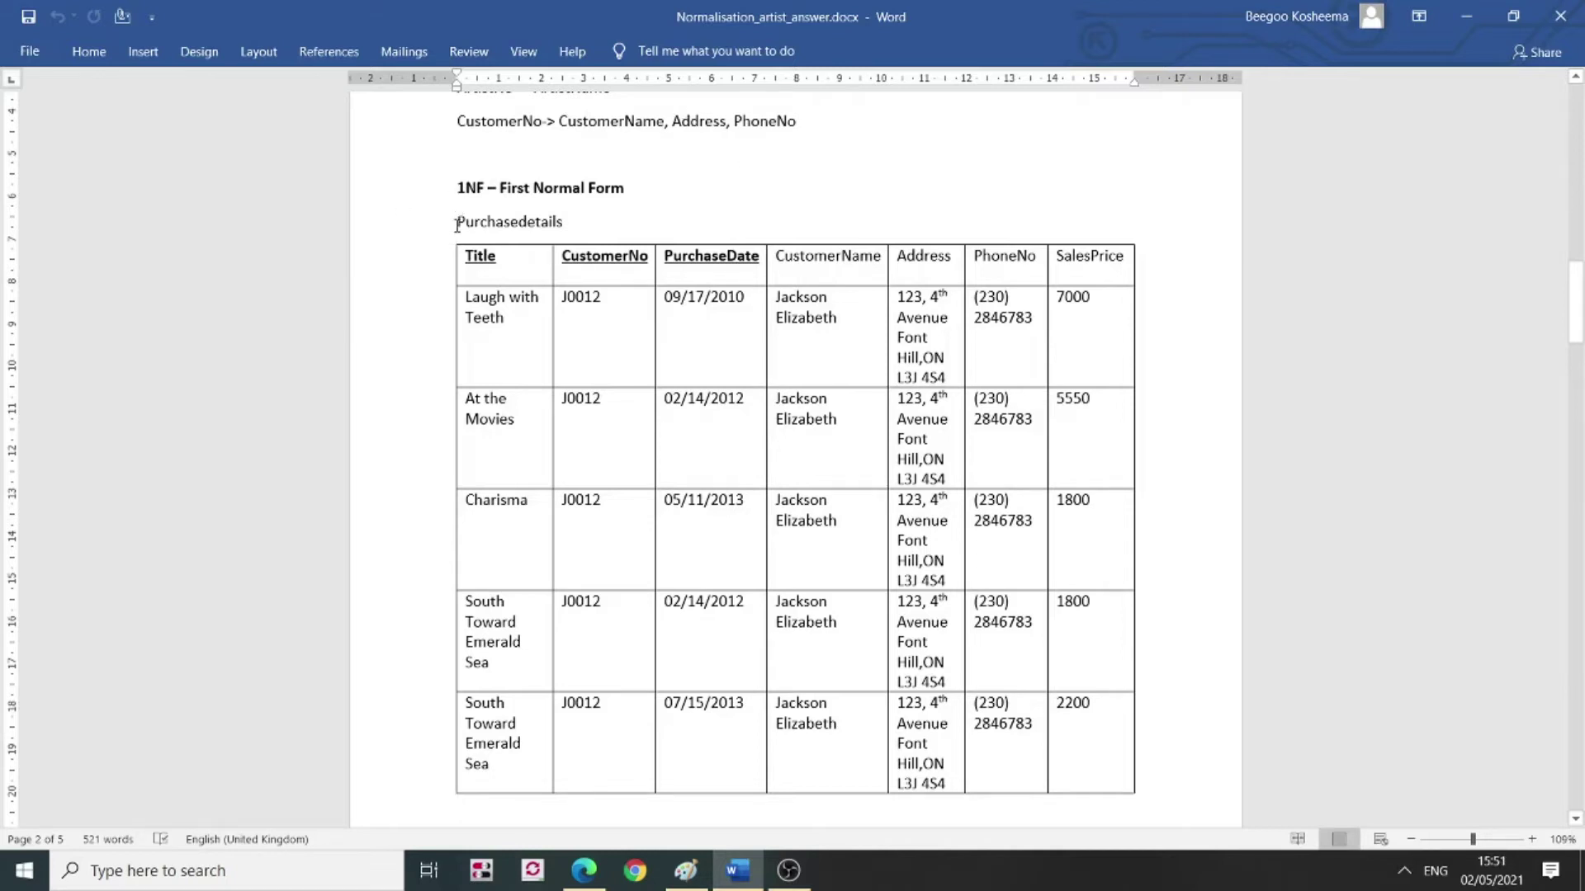
# Delete the 'Purchasedetails' label above the 1NF table, leaving an empty line.
pyautogui.moveTo(458, 224); pyautogui.dragTo(566, 227)
pyautogui.hotkey('ctrl', 'b')
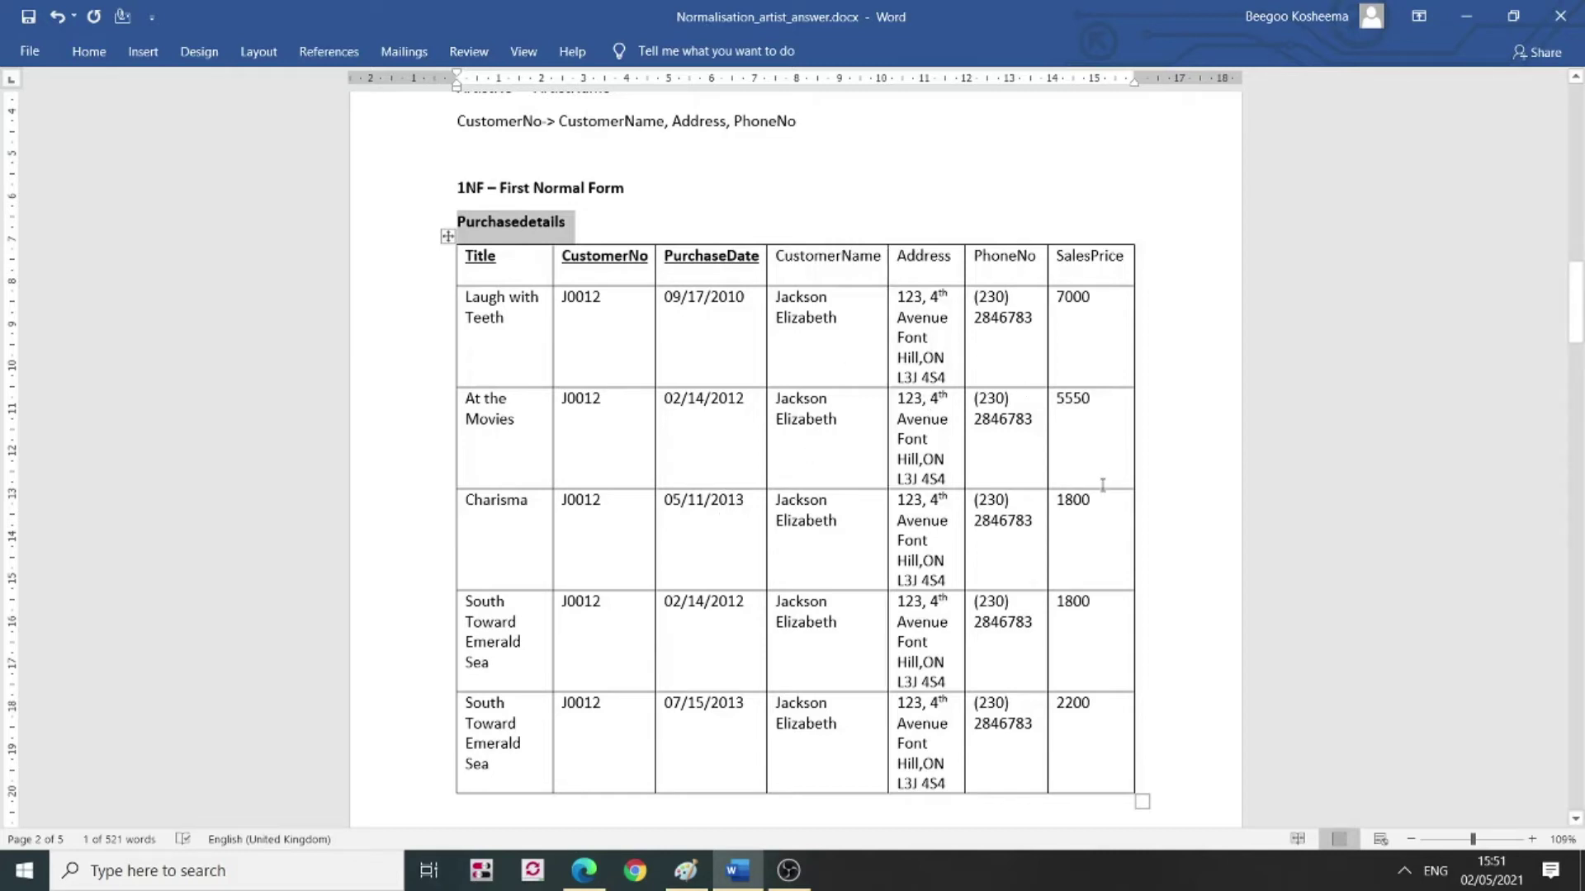
pyautogui.press('Delete')
pyautogui.write('a')
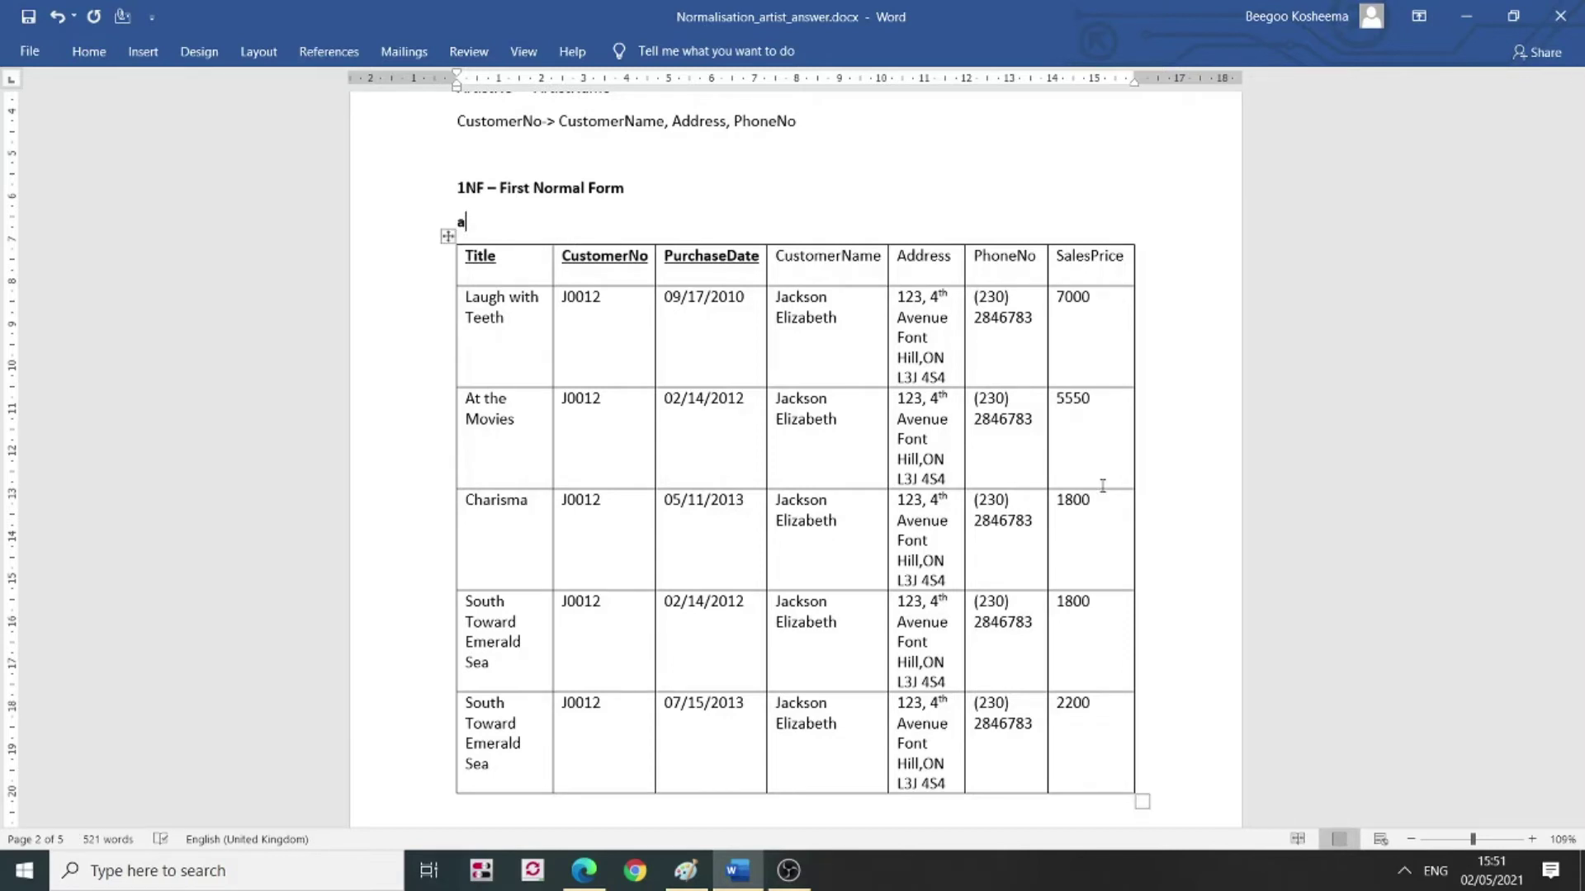
pyautogui.press('BackSpace')
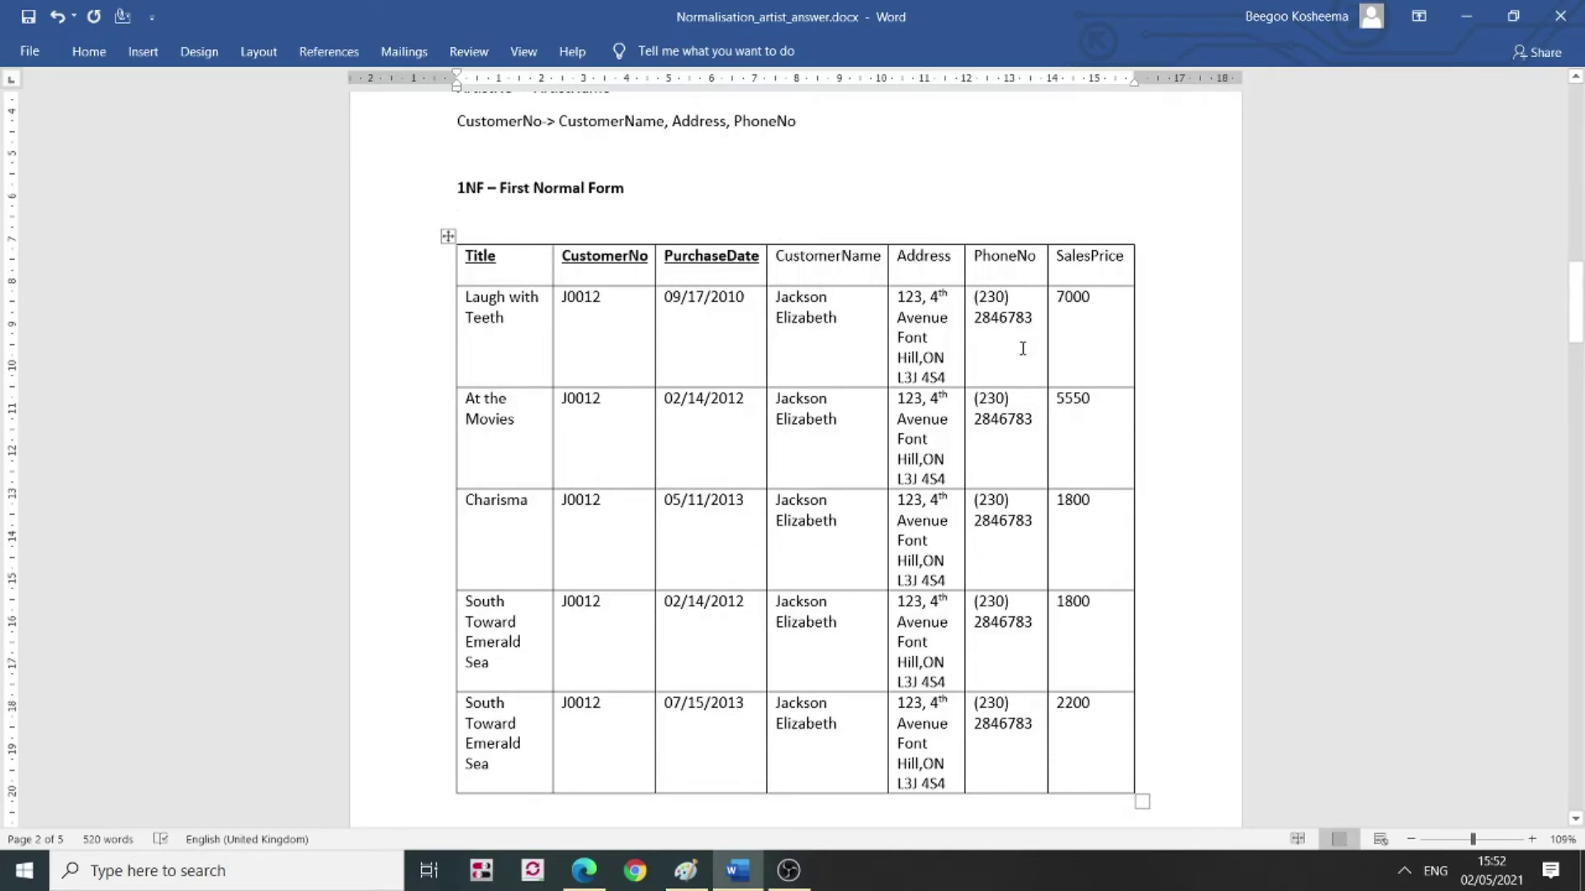
pyautogui.press('Down')
pyautogui.press('Down')
pyautogui.press('Down')
pyautogui.press('Down')
pyautogui.press('Down')
pyautogui.press('Down')
pyautogui.press('Down')
pyautogui.press('Down')
pyautogui.press('Down')
pyautogui.press('Down')
pyautogui.press('Down')
pyautogui.press('Down')
pyautogui.press('Down')
pyautogui.press('Down')
pyautogui.press('Down')
pyautogui.press('Down')
pyautogui.press('Down')
pyautogui.press('Down')
pyautogui.press('Down')
pyautogui.press('Down')
pyautogui.press('Down')
pyautogui.press('Down')
pyautogui.press('Down')
pyautogui.press('Down')
pyautogui.press('Down')
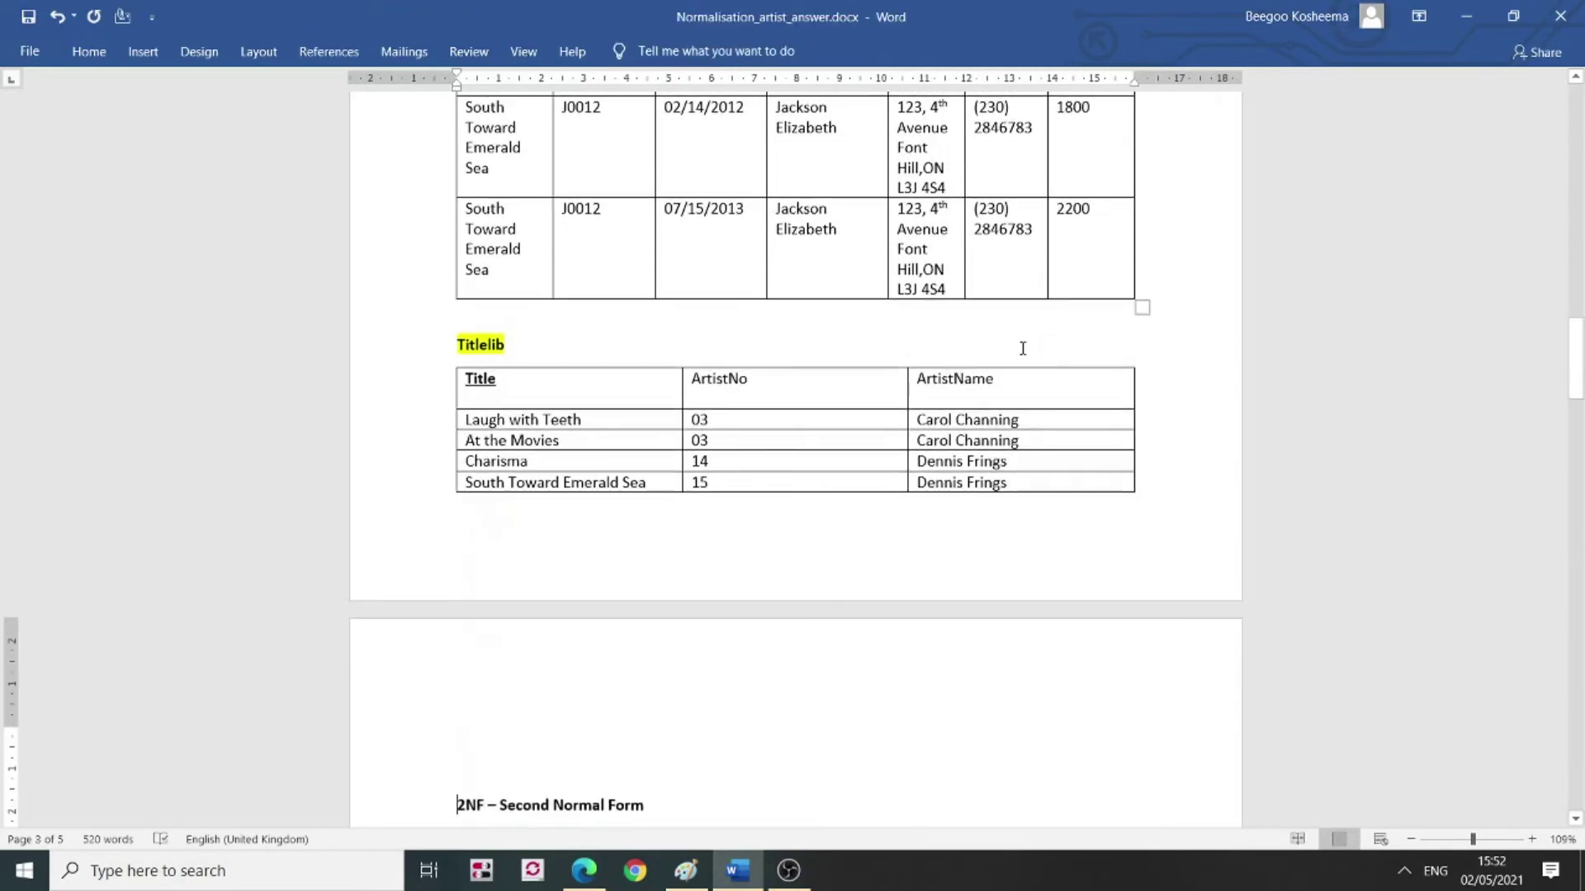
pyautogui.moveTo(448, 360)
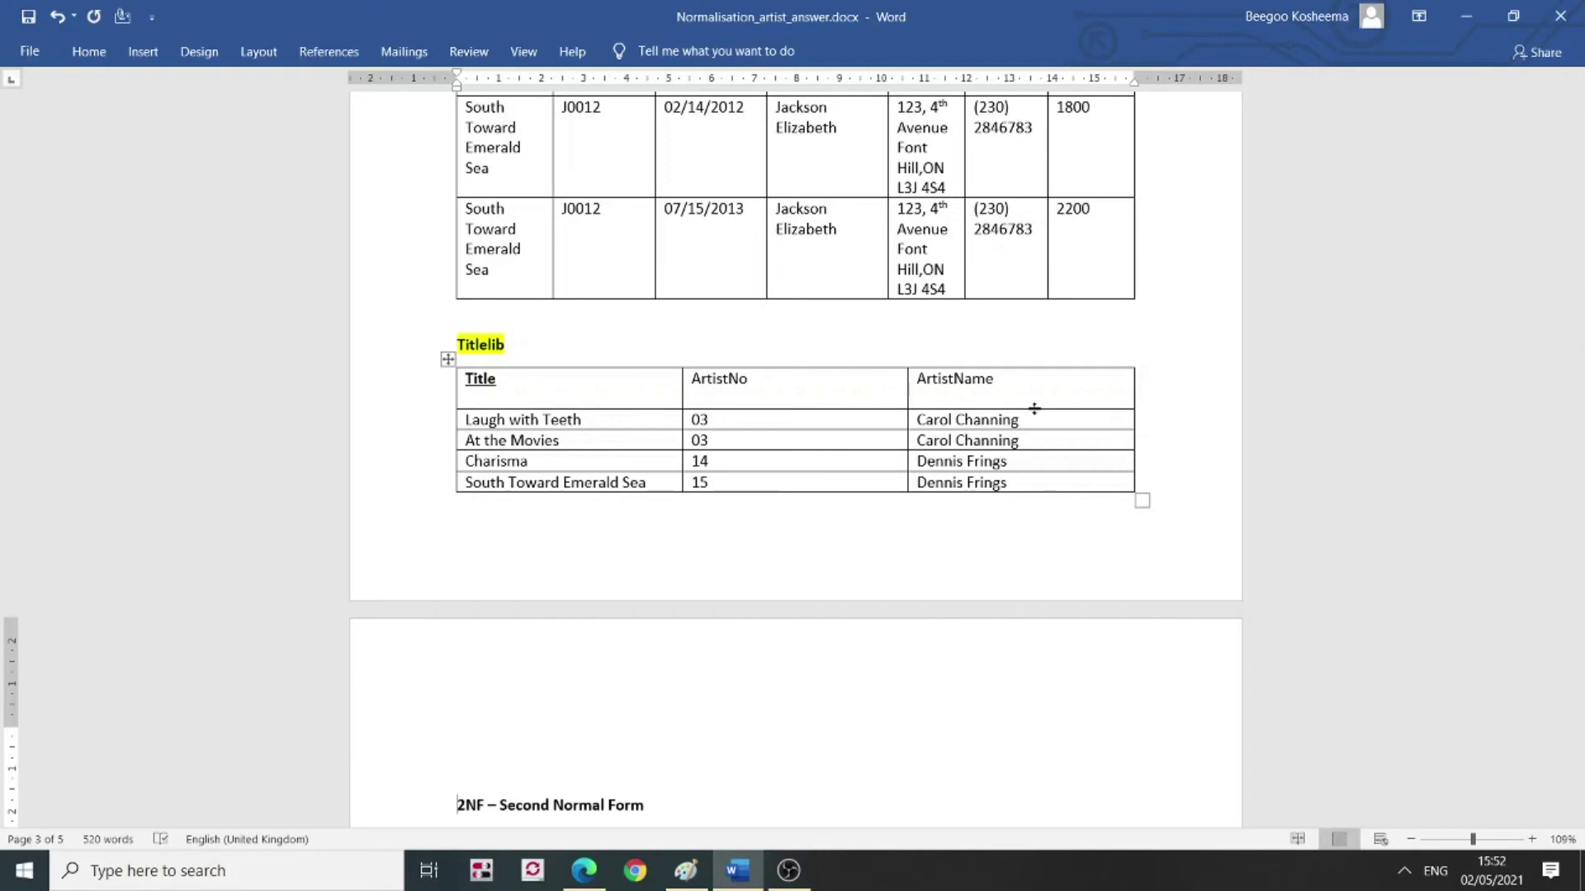
pyautogui.press('Up')
pyautogui.press('Up')
pyautogui.press('Up')
pyautogui.press('Up')
pyautogui.press('Up')
pyautogui.press('Up')
pyautogui.press('Up')
pyautogui.press('Up')
pyautogui.press('Up')
pyautogui.press('Up')
pyautogui.press('Up')
pyautogui.press('Up')
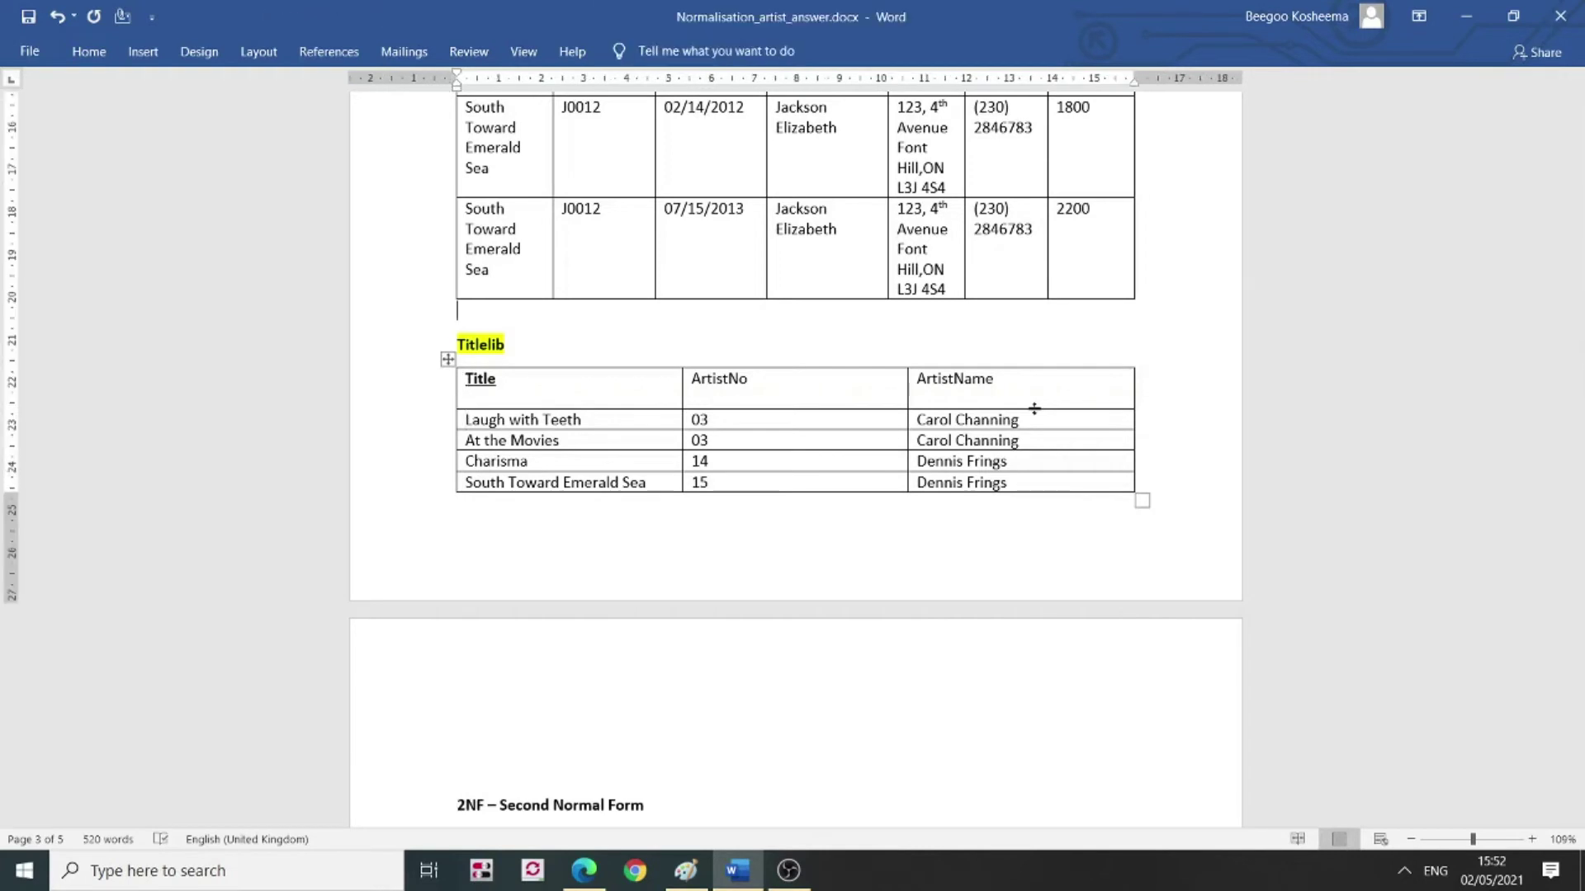
pyautogui.press('Up')
pyautogui.press('Up')
pyautogui.press('Up')
pyautogui.press('Up')
pyautogui.press('Up')
pyautogui.press('Up')
pyautogui.press('Up')
pyautogui.press('Up')
pyautogui.press('Up')
pyautogui.press('Up')
pyautogui.press('Up')
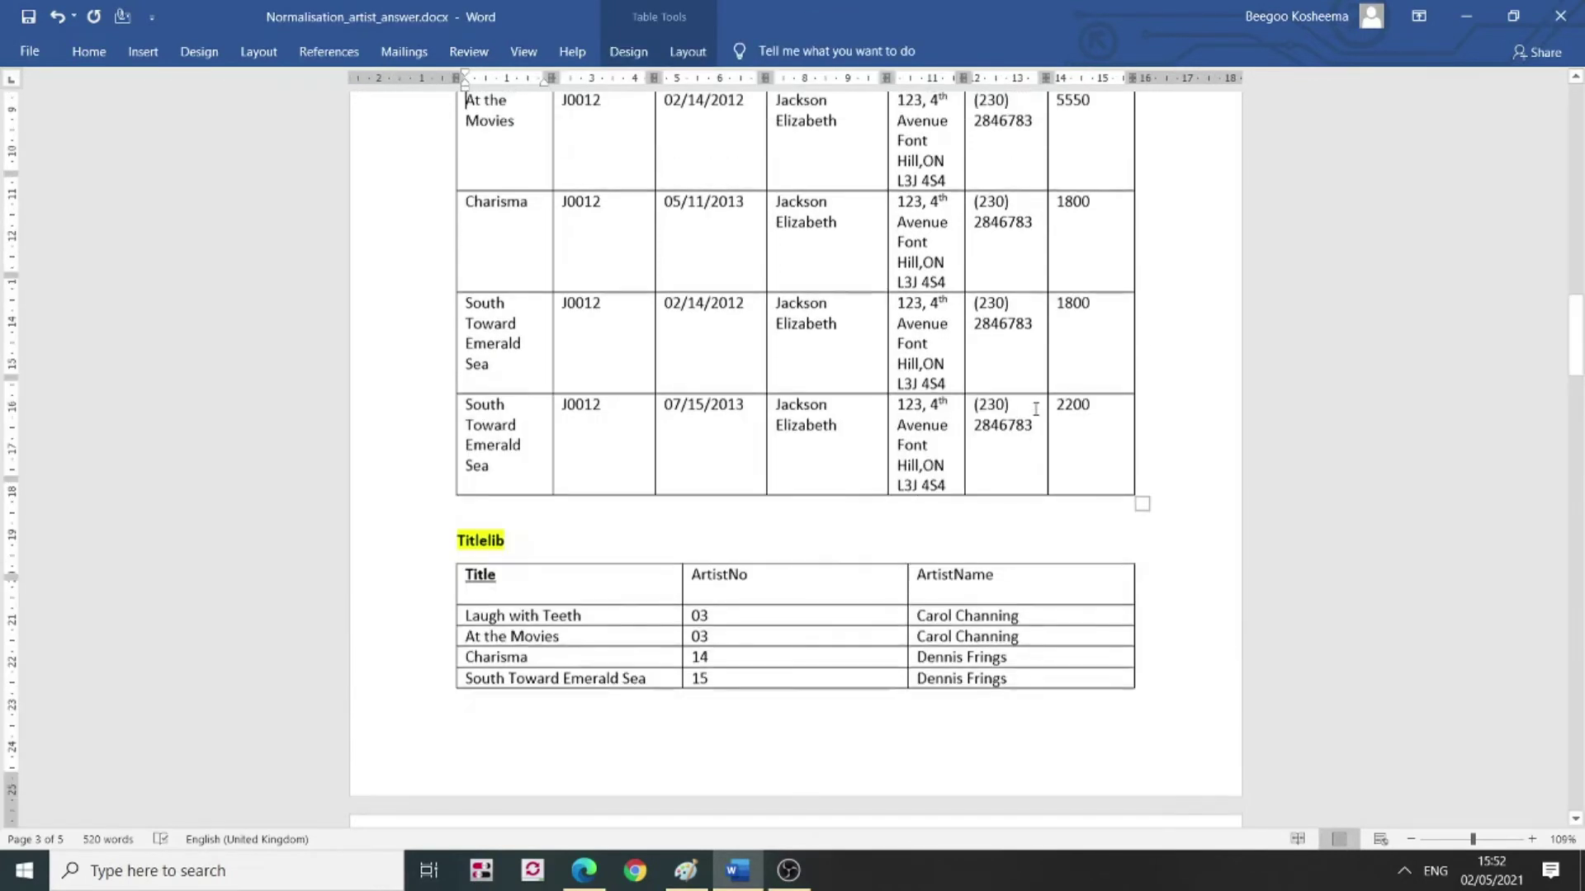
pyautogui.press('Up')
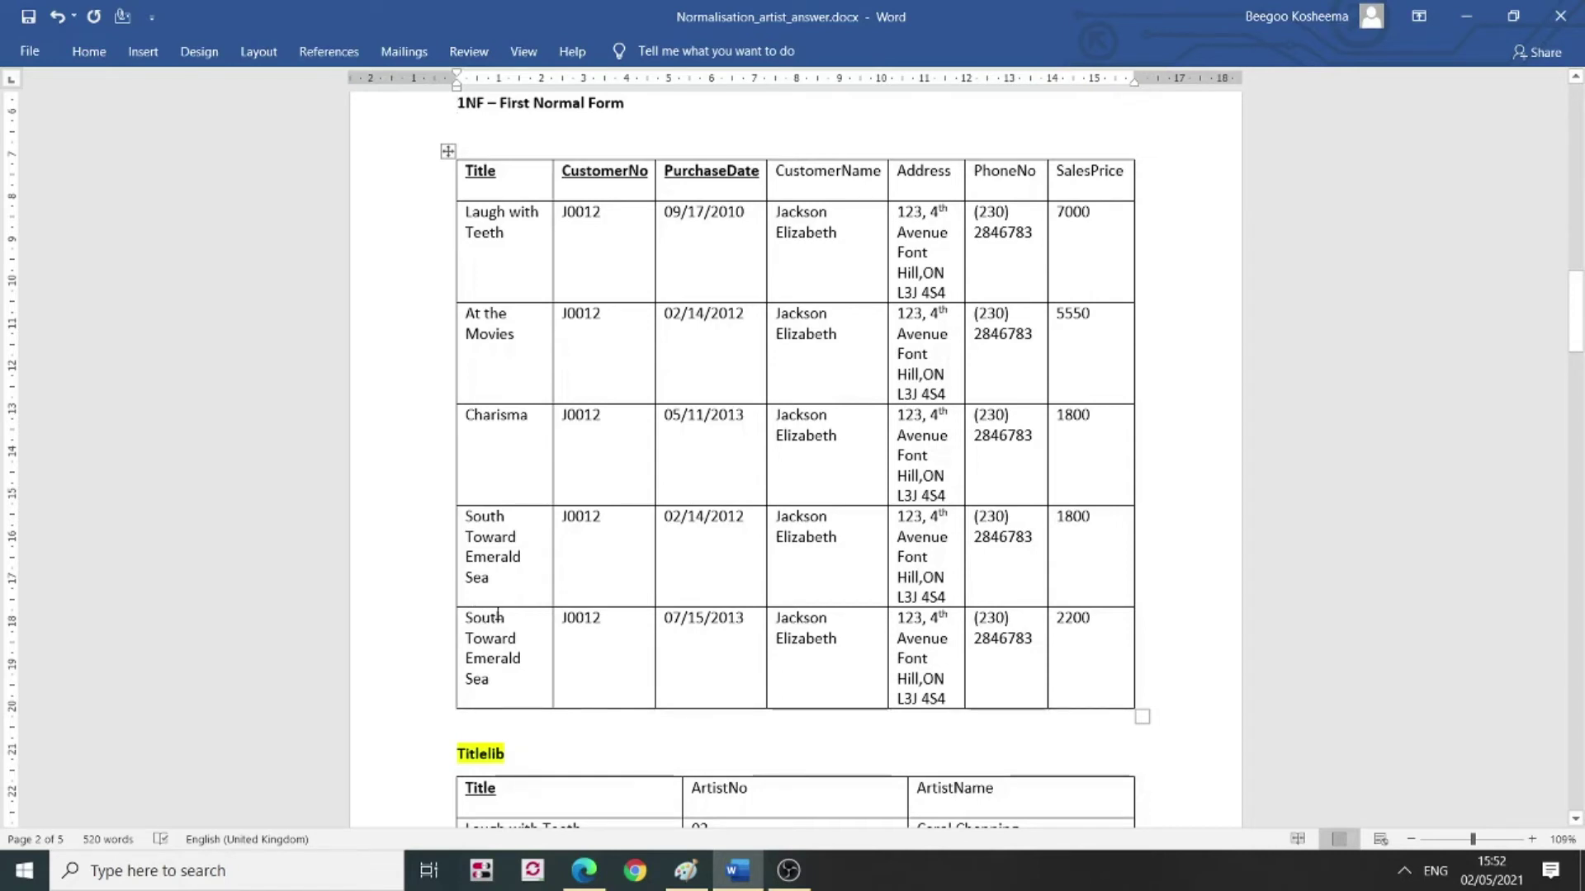
# Go from the 1NF table's J0012 cell down to page 3's 2NF Purchasedetails table.
pyautogui.click(600, 638)
pyautogui.scroll(-5, 1051, 625)
pyautogui.scroll(-2, 1055, 622)
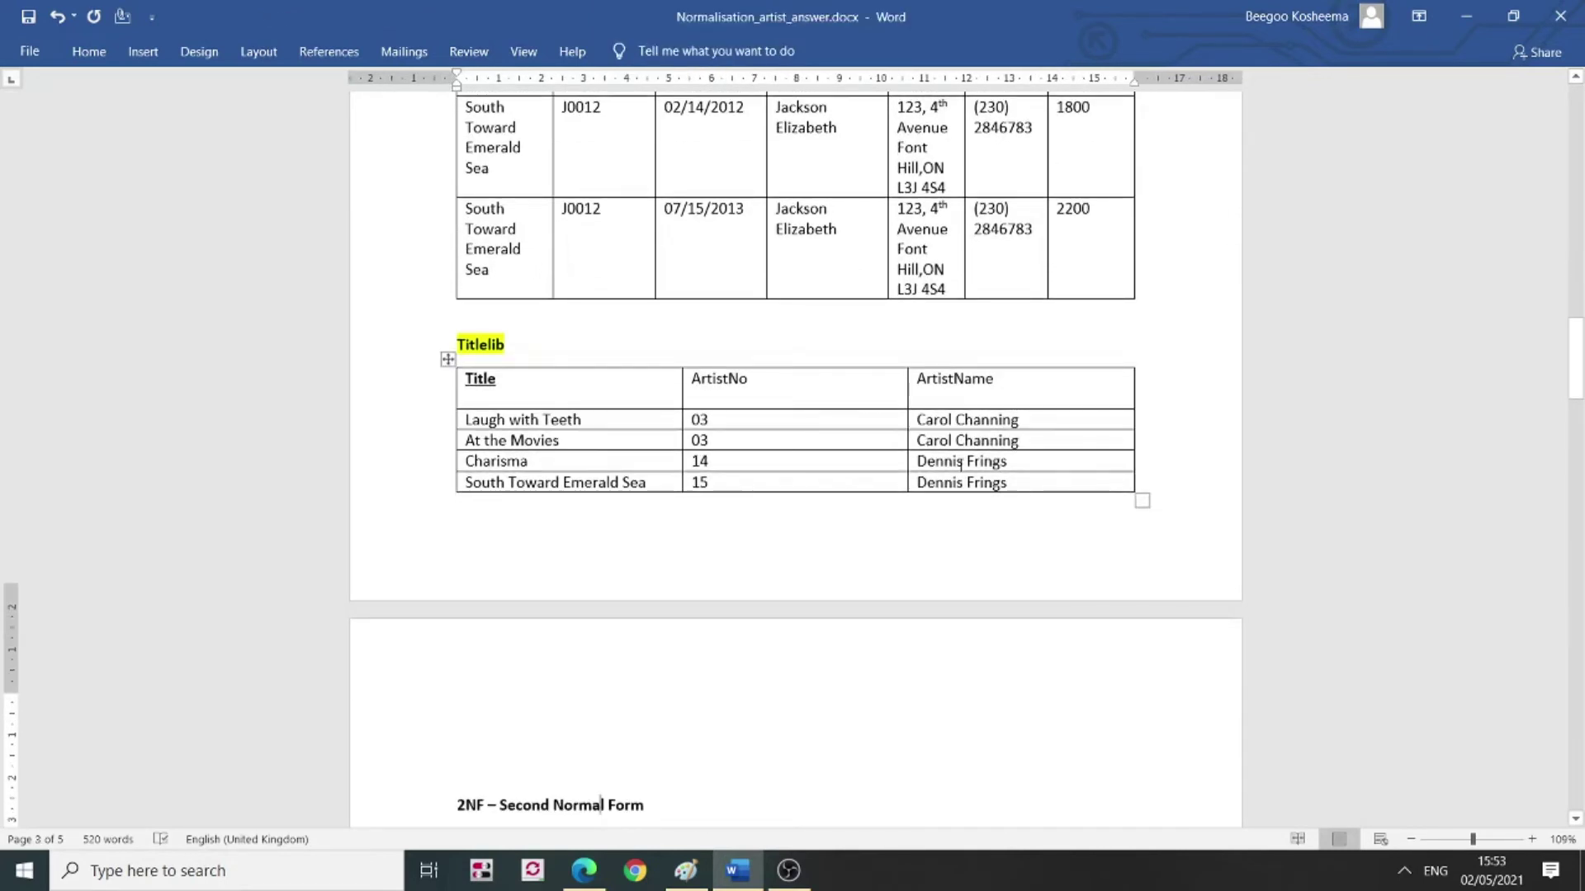
pyautogui.scroll(-4, 960, 463)
pyautogui.press('Up')
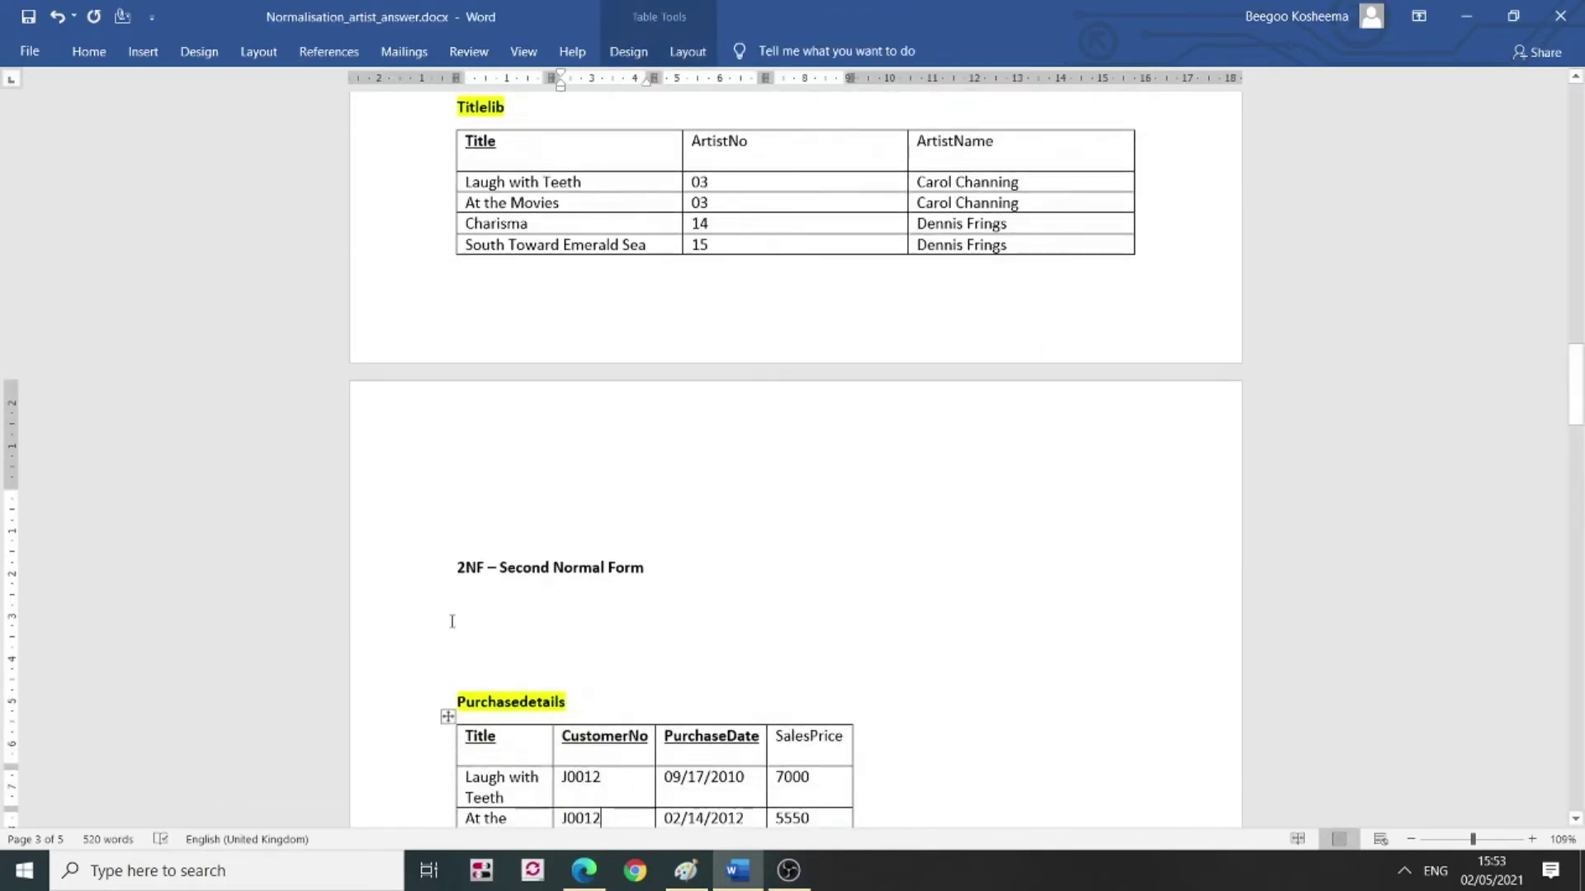
# Remove the blank lines under the 2NF heading above Purchasedetails.
pyautogui.click(481, 617)
pyautogui.press('Delete')
pyautogui.press('Delete')
pyautogui.press('Delete')
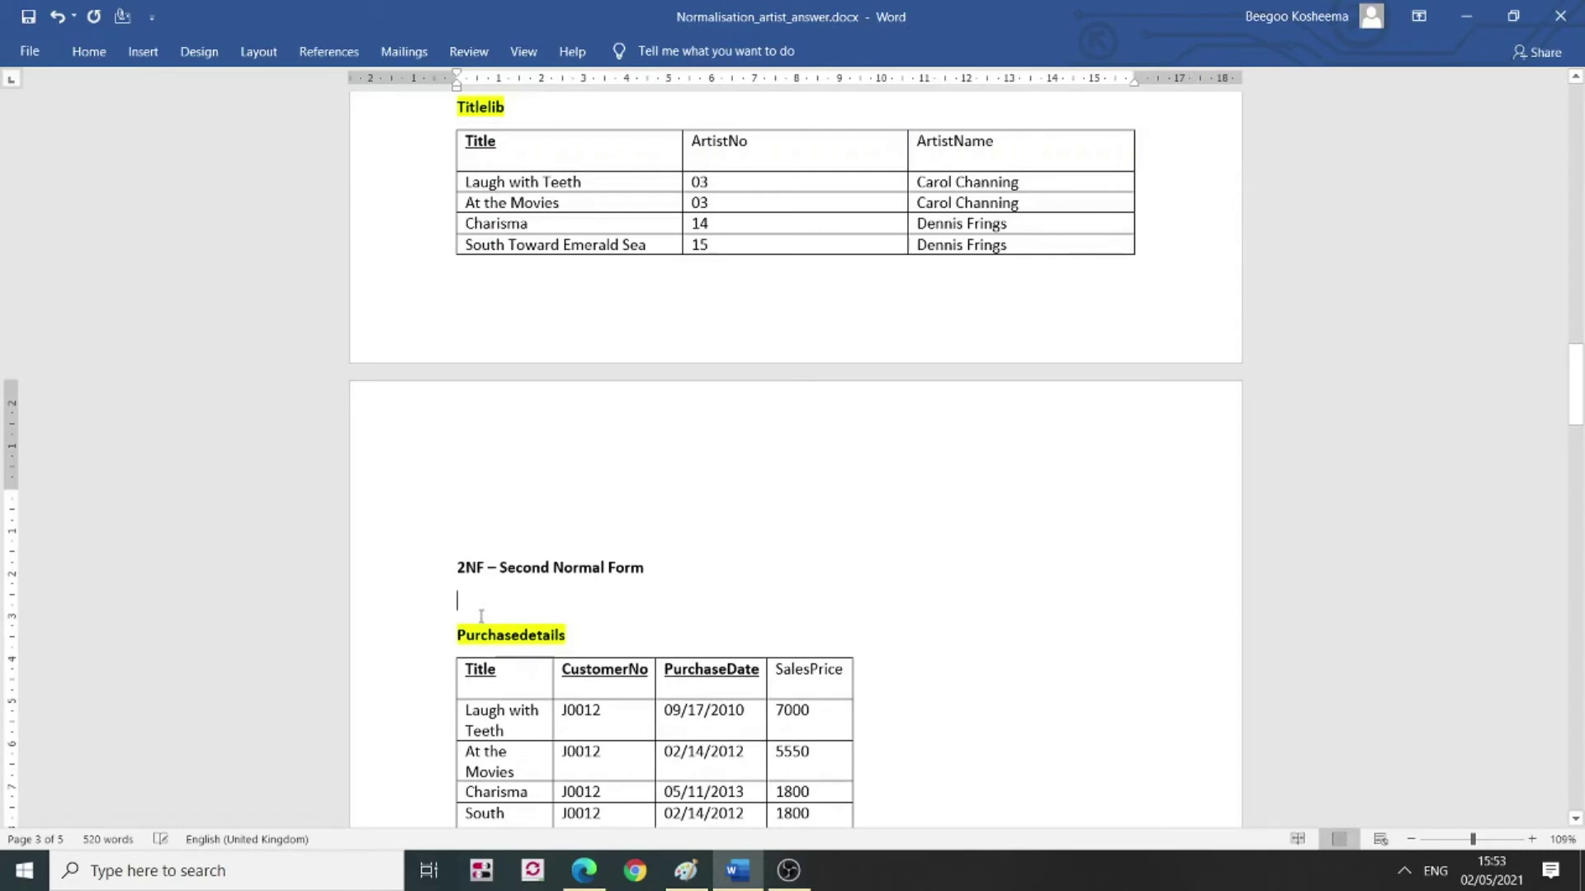
pyautogui.press('Delete')
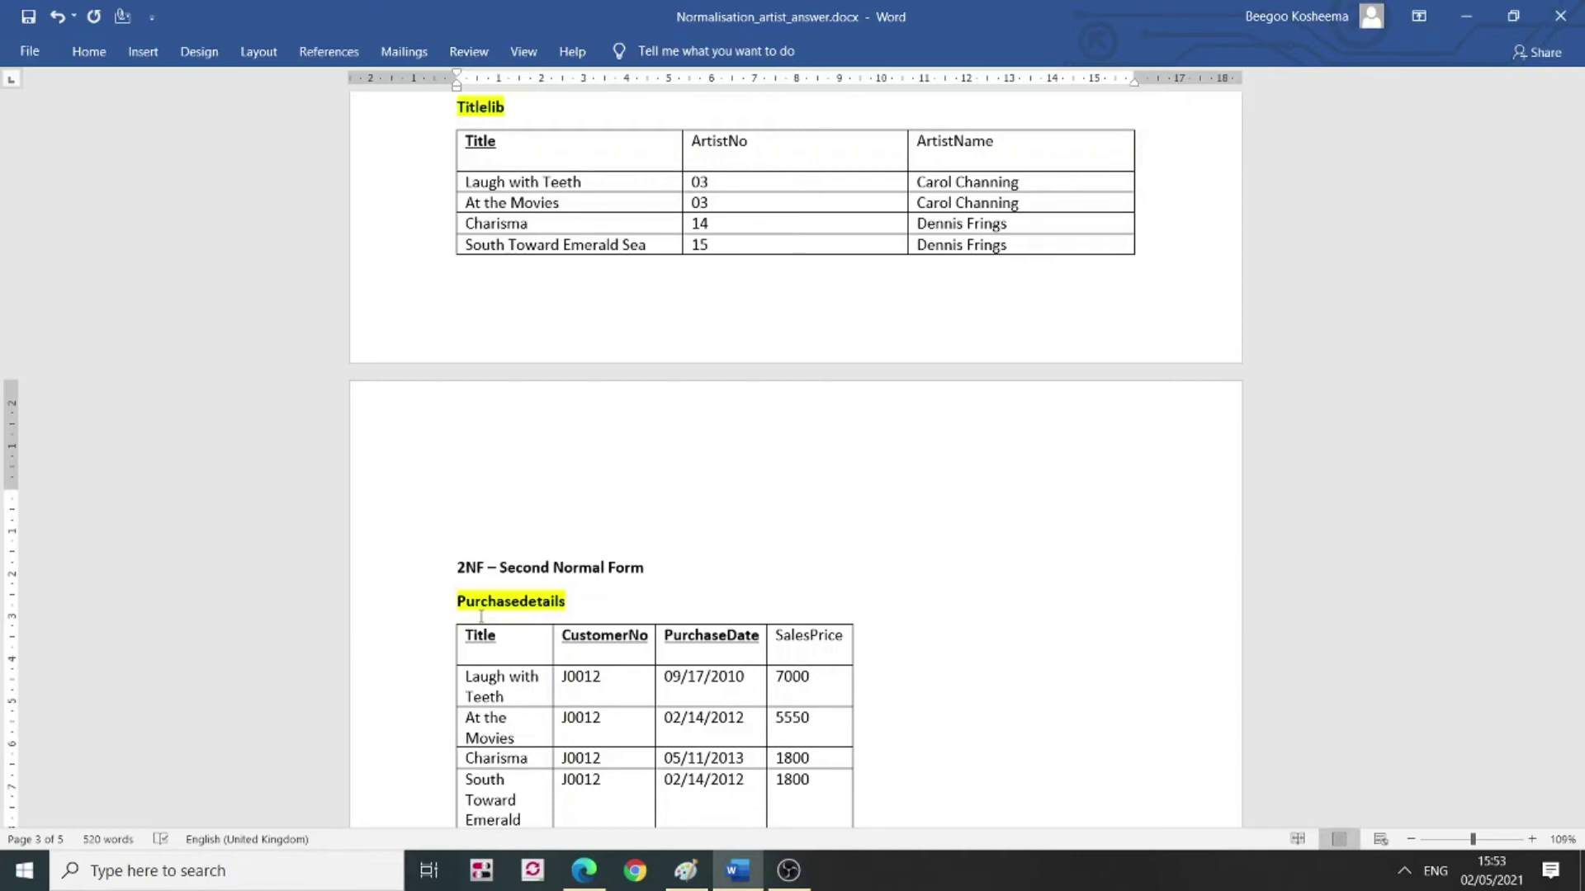
# Type a 'Title' caption on the empty line above the 1NF table.
pyautogui.press('Up')
pyautogui.press('Up')
pyautogui.press('Up')
pyautogui.press('Up')
pyautogui.press('Up')
pyautogui.press('Up')
pyautogui.press('Up')
pyautogui.press('Up')
pyautogui.press('Up')
pyautogui.press('Up')
pyautogui.press('Up')
pyautogui.press('Up')
pyautogui.press('Up')
pyautogui.press('Up')
pyautogui.press('Up')
pyautogui.press('Up')
pyautogui.press('Up')
pyautogui.press('Up')
pyautogui.press('Up')
pyautogui.press('Up')
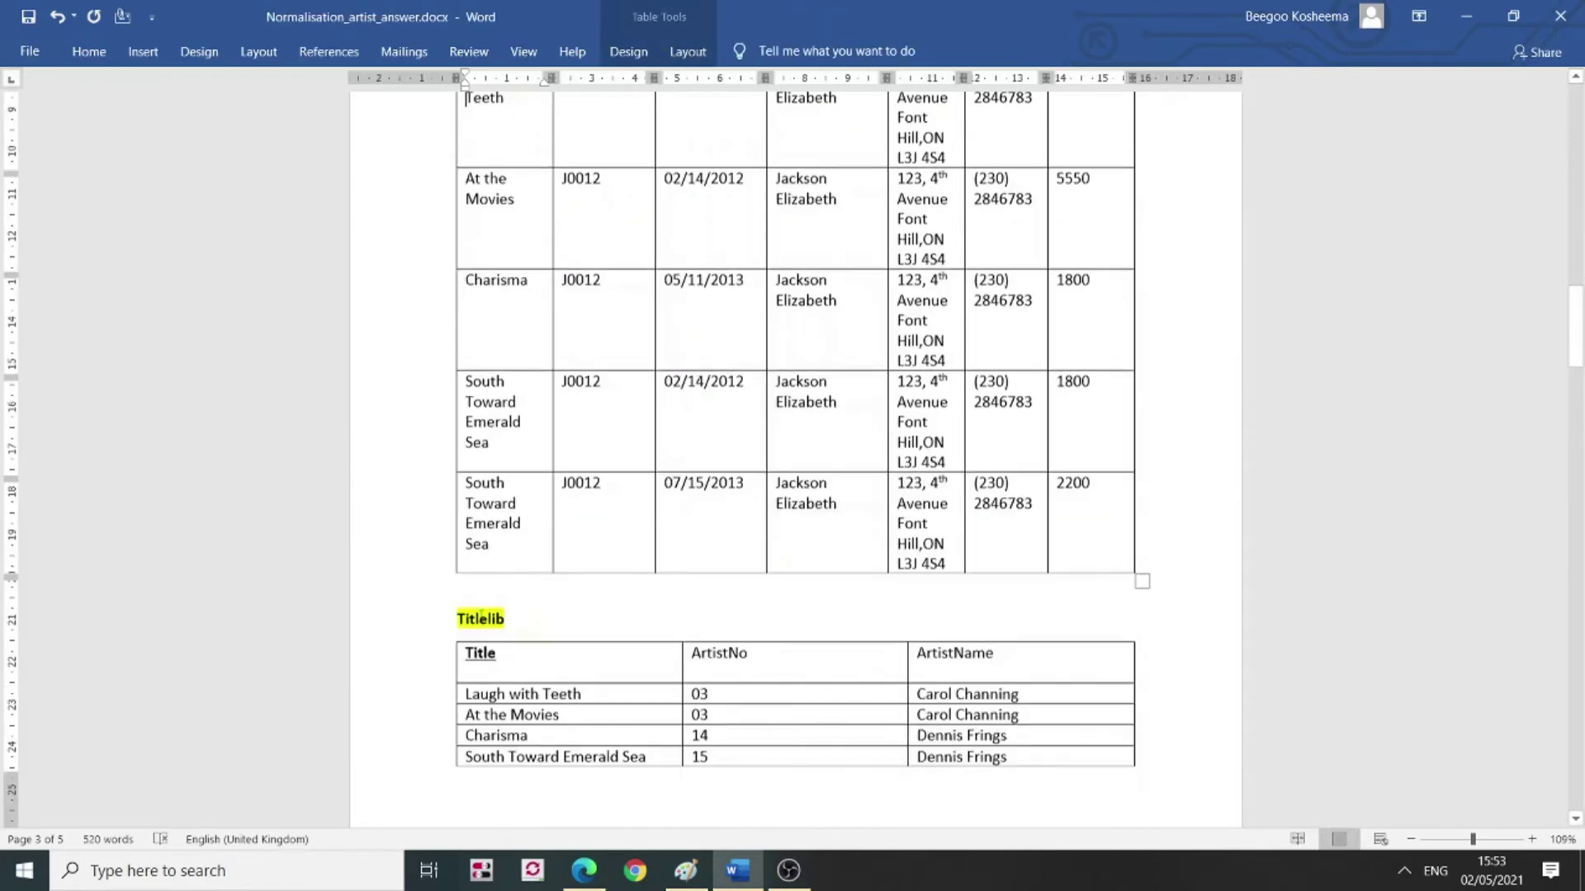
pyautogui.press('Up')
pyautogui.press('Up')
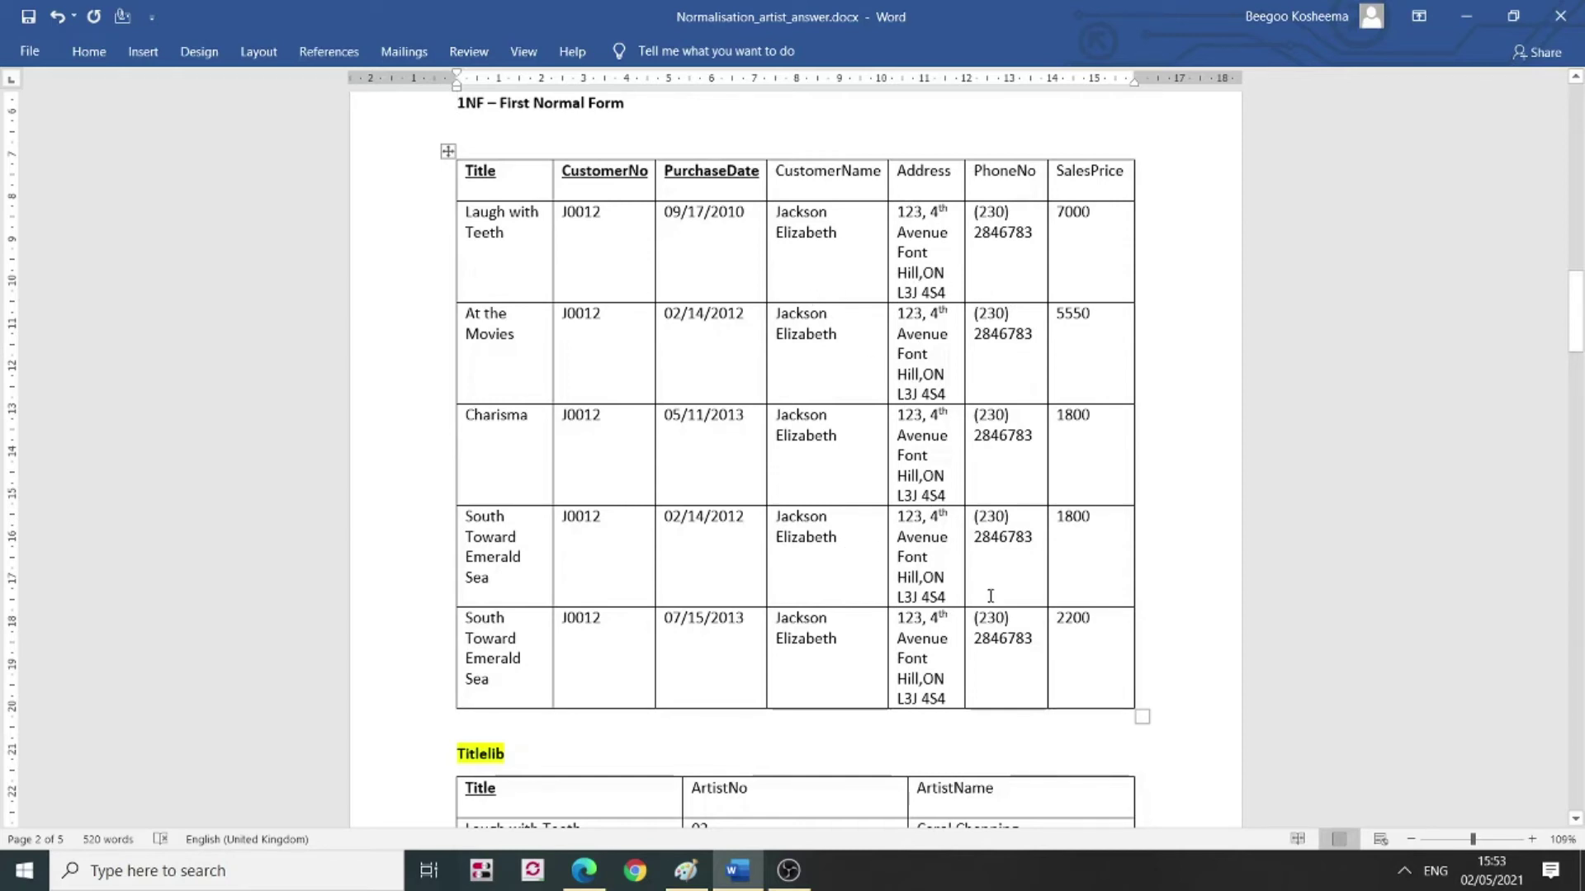
pyautogui.press('Down')
pyautogui.press('Down')
pyautogui.press('Up')
pyautogui.write('Title')
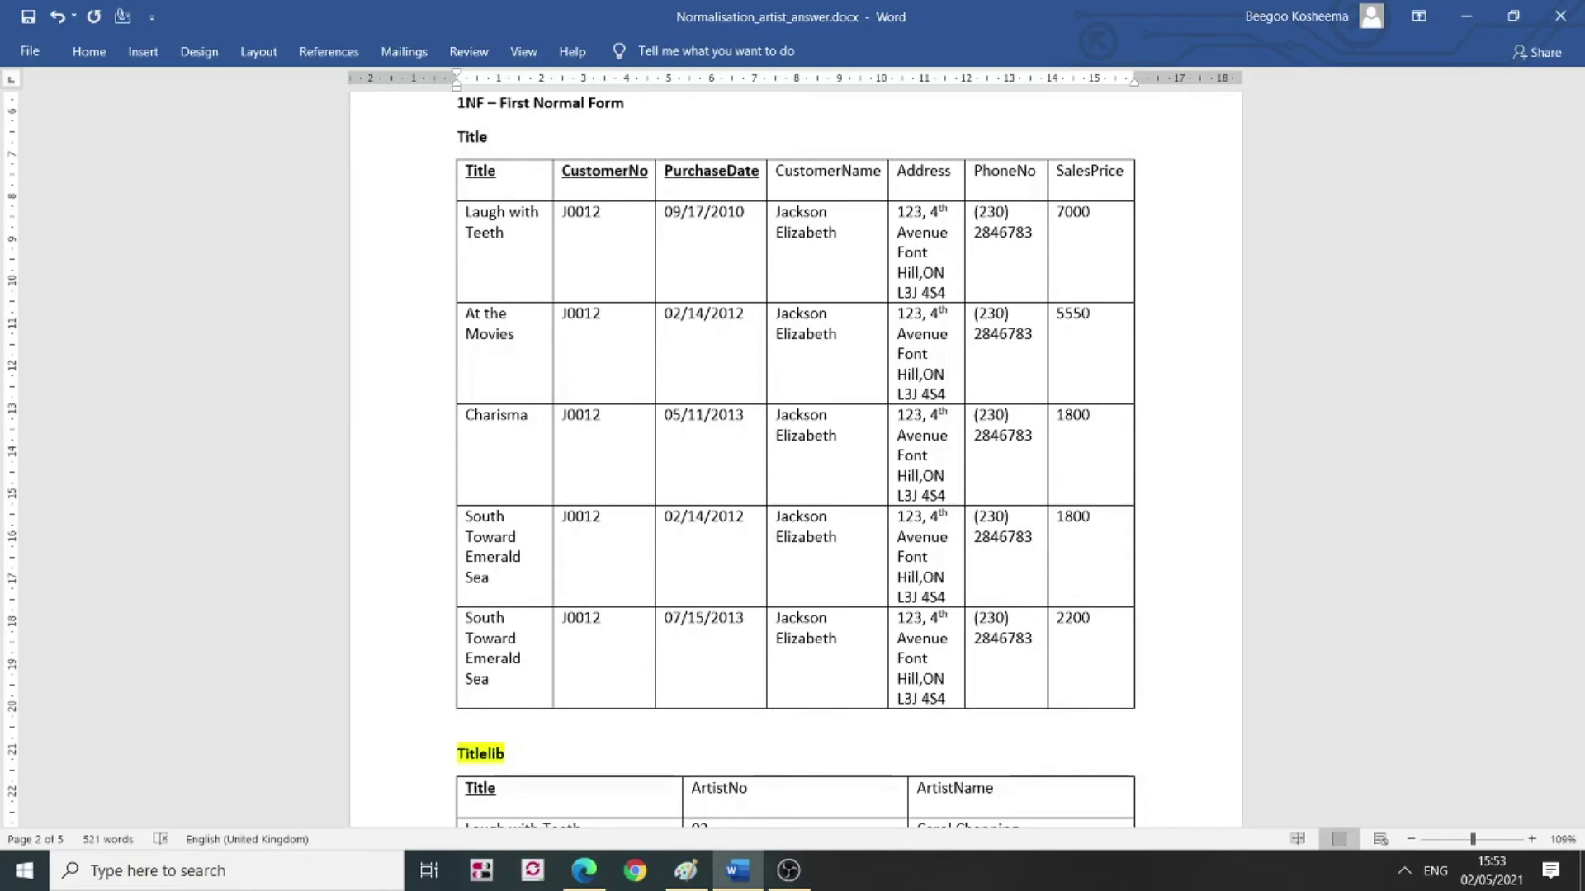
pyautogui.click(488, 171)
# Replace the 1NF caption 'Title' with 'PurchaseDetails' and save the document.
pyautogui.scroll(-6, 487, 578)
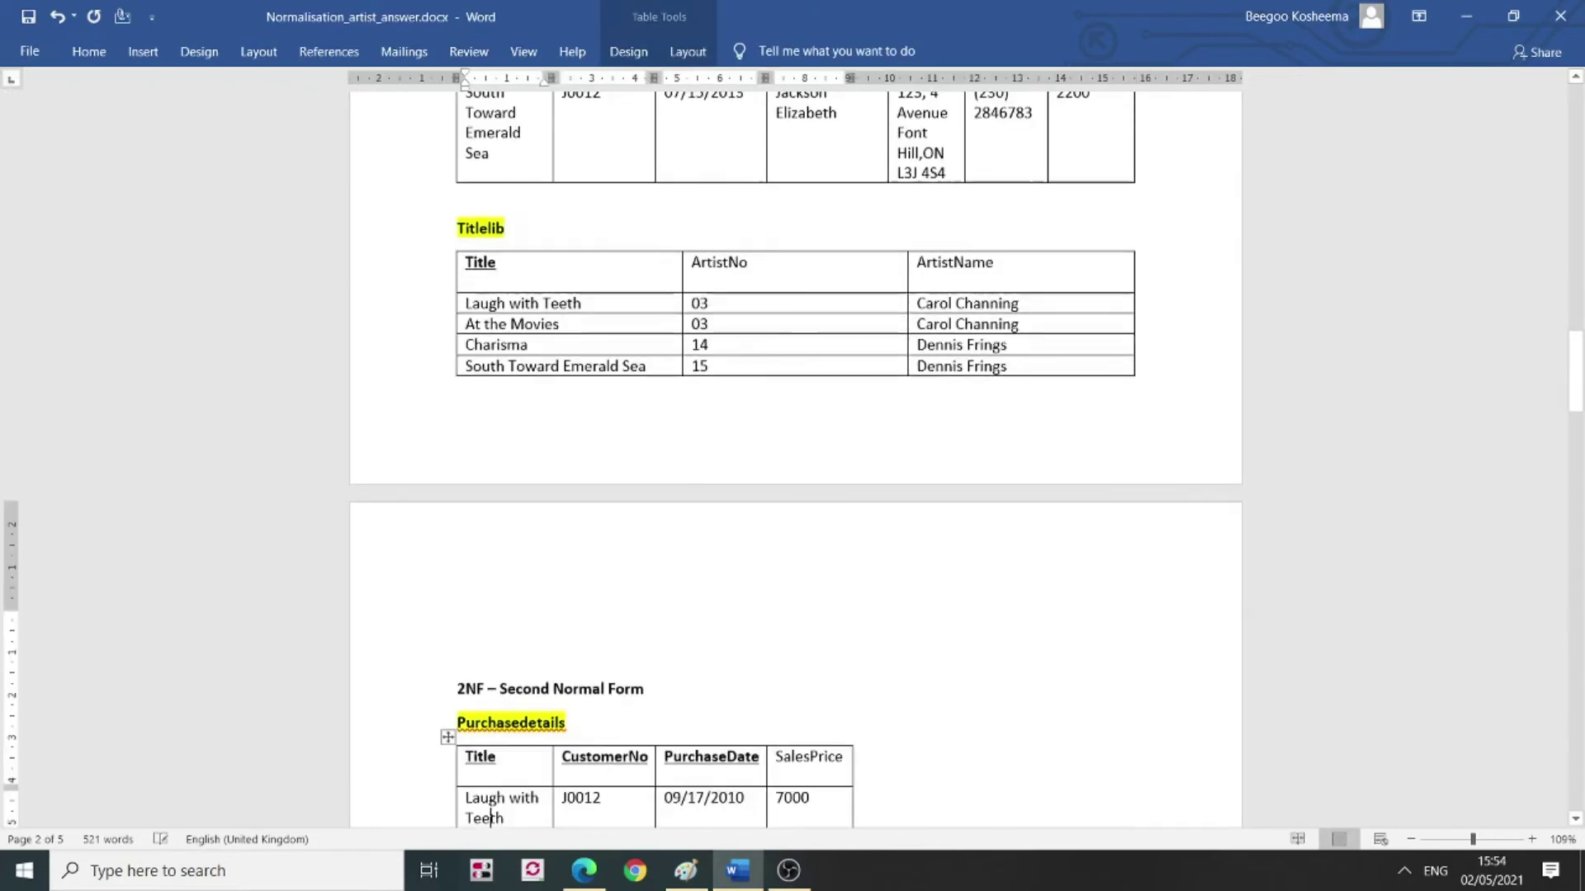
pyautogui.press('Up')
pyautogui.press('Up')
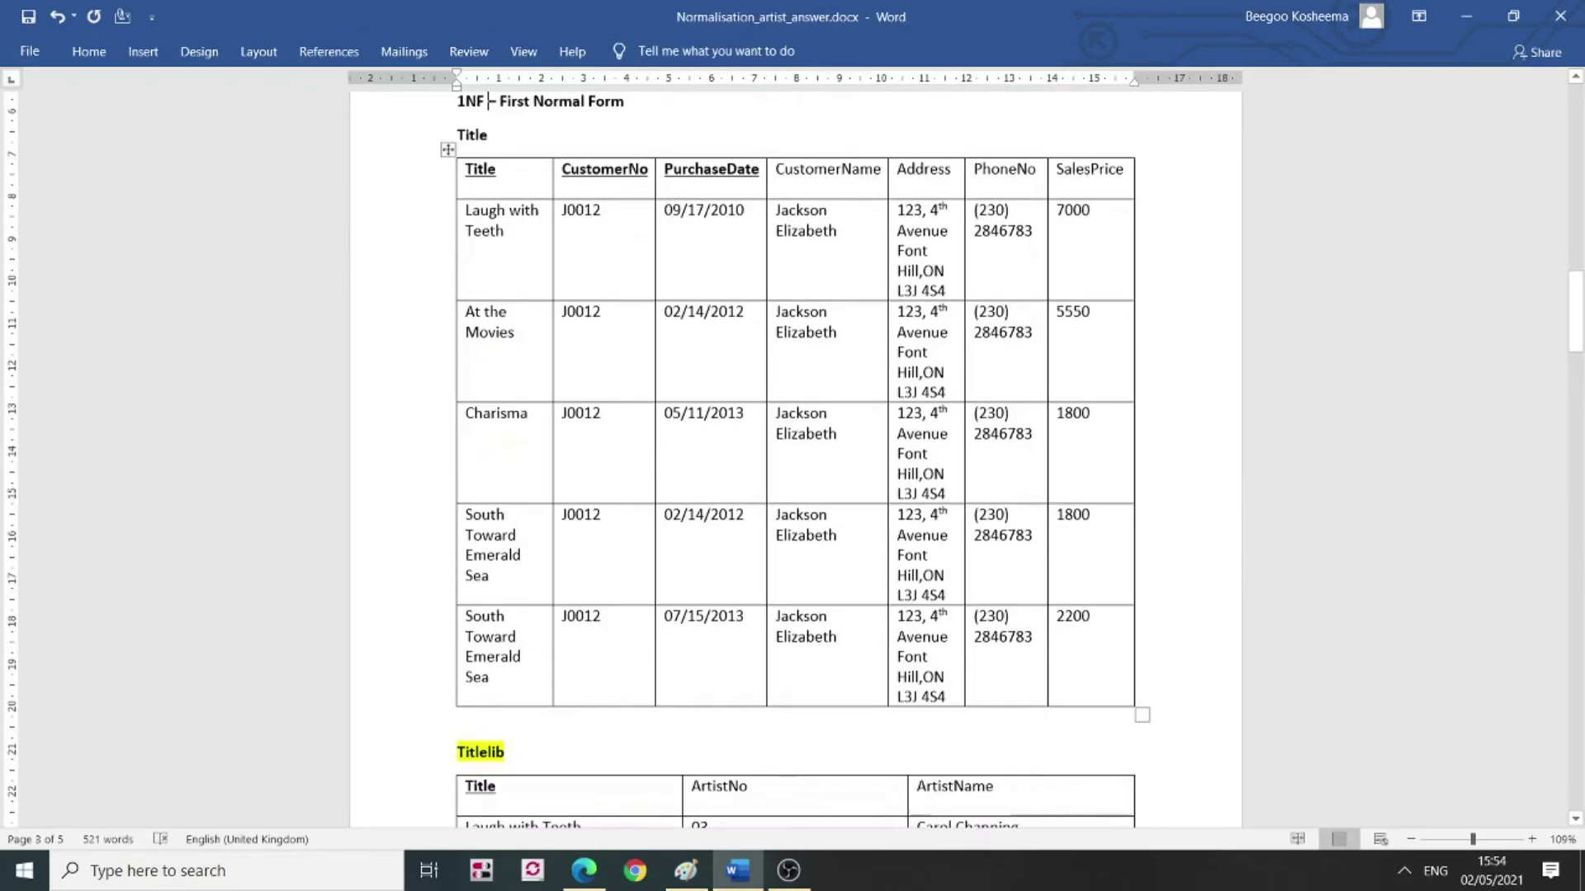
pyautogui.press('Down')
pyautogui.press('BackSpace')
pyautogui.press('BackSpace')
pyautogui.press('BackSpace')
pyautogui.press('BackSpace')
pyautogui.press('BackSpace')
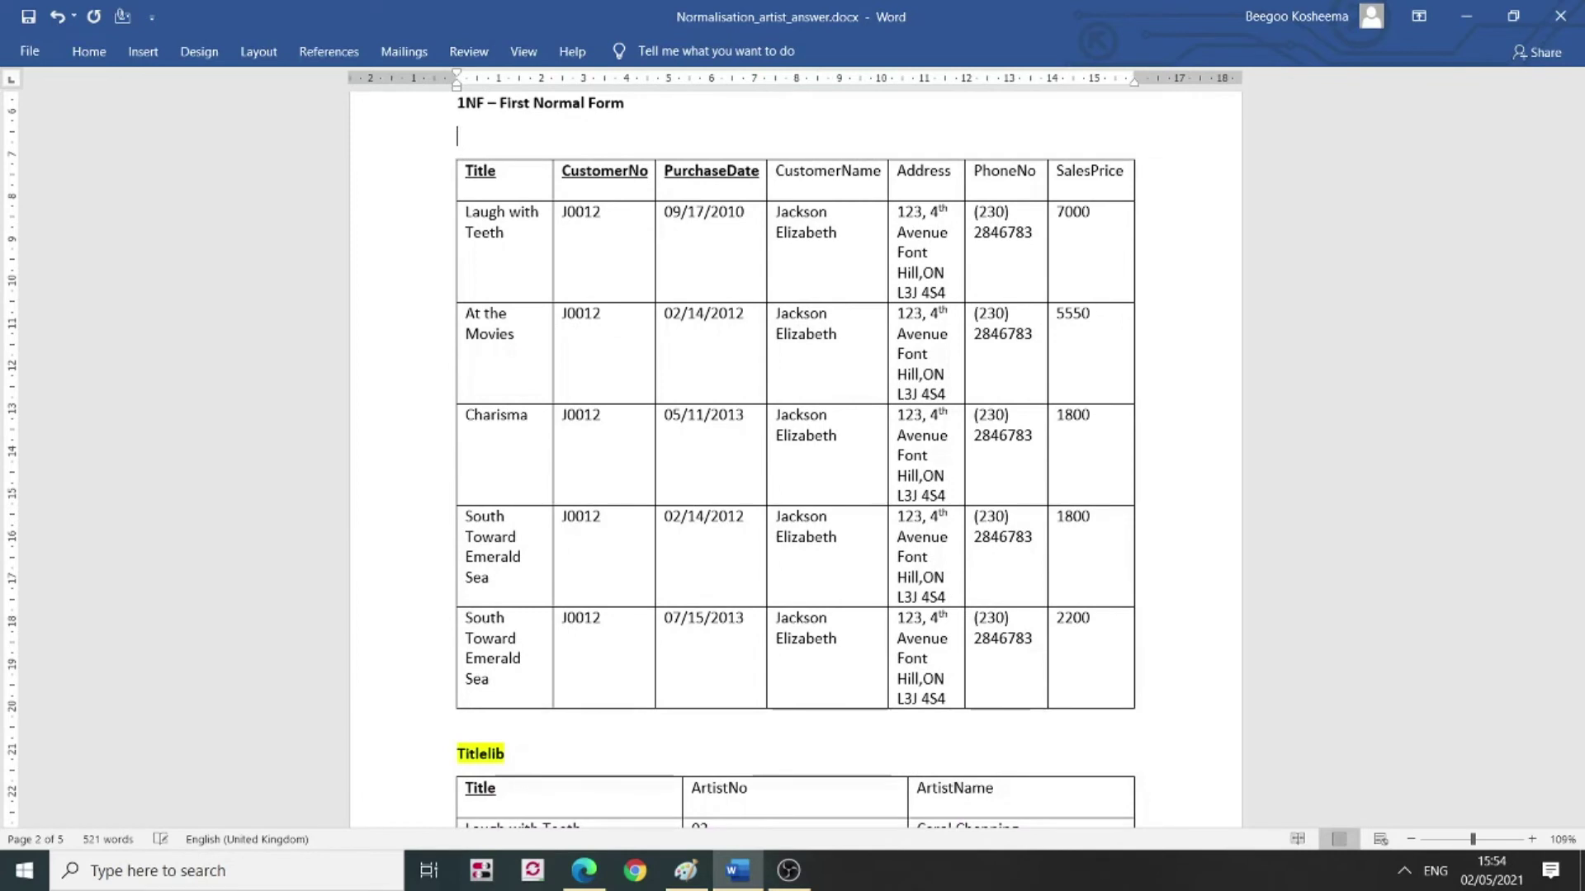
pyautogui.write('PurchaseDeta')
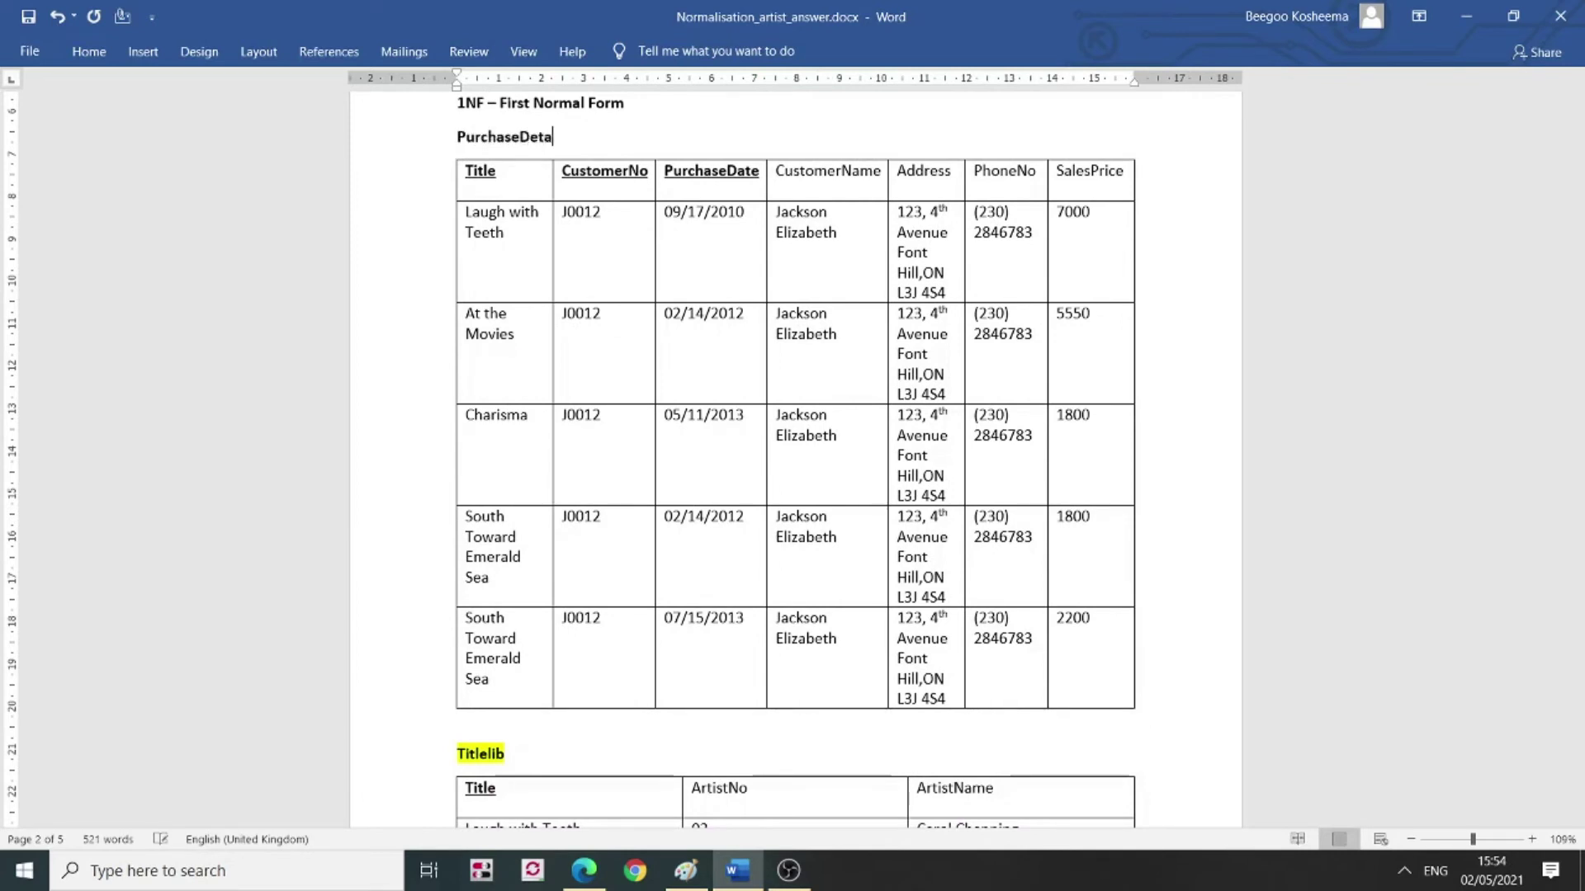
pyautogui.write('ils')
pyautogui.hotkey('ctrl', 's')
# Move down through the 1NF rows to the 2NF Purchasedetails table.
pyautogui.press('Down')
pyautogui.press('Down')
pyautogui.press('Down')
pyautogui.press('Down')
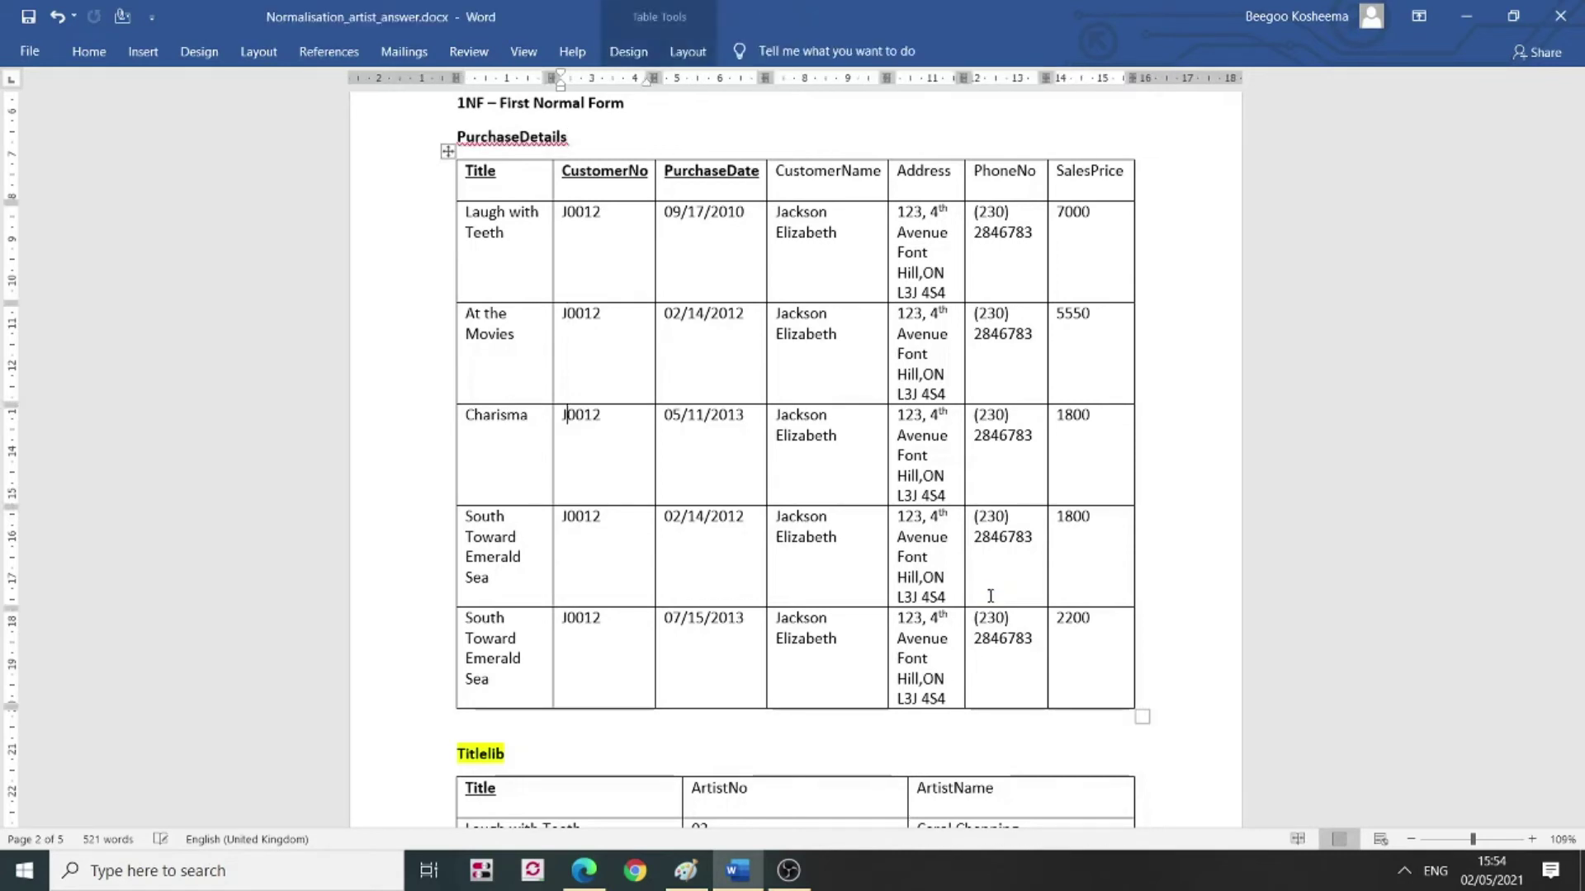
pyautogui.press('Down')
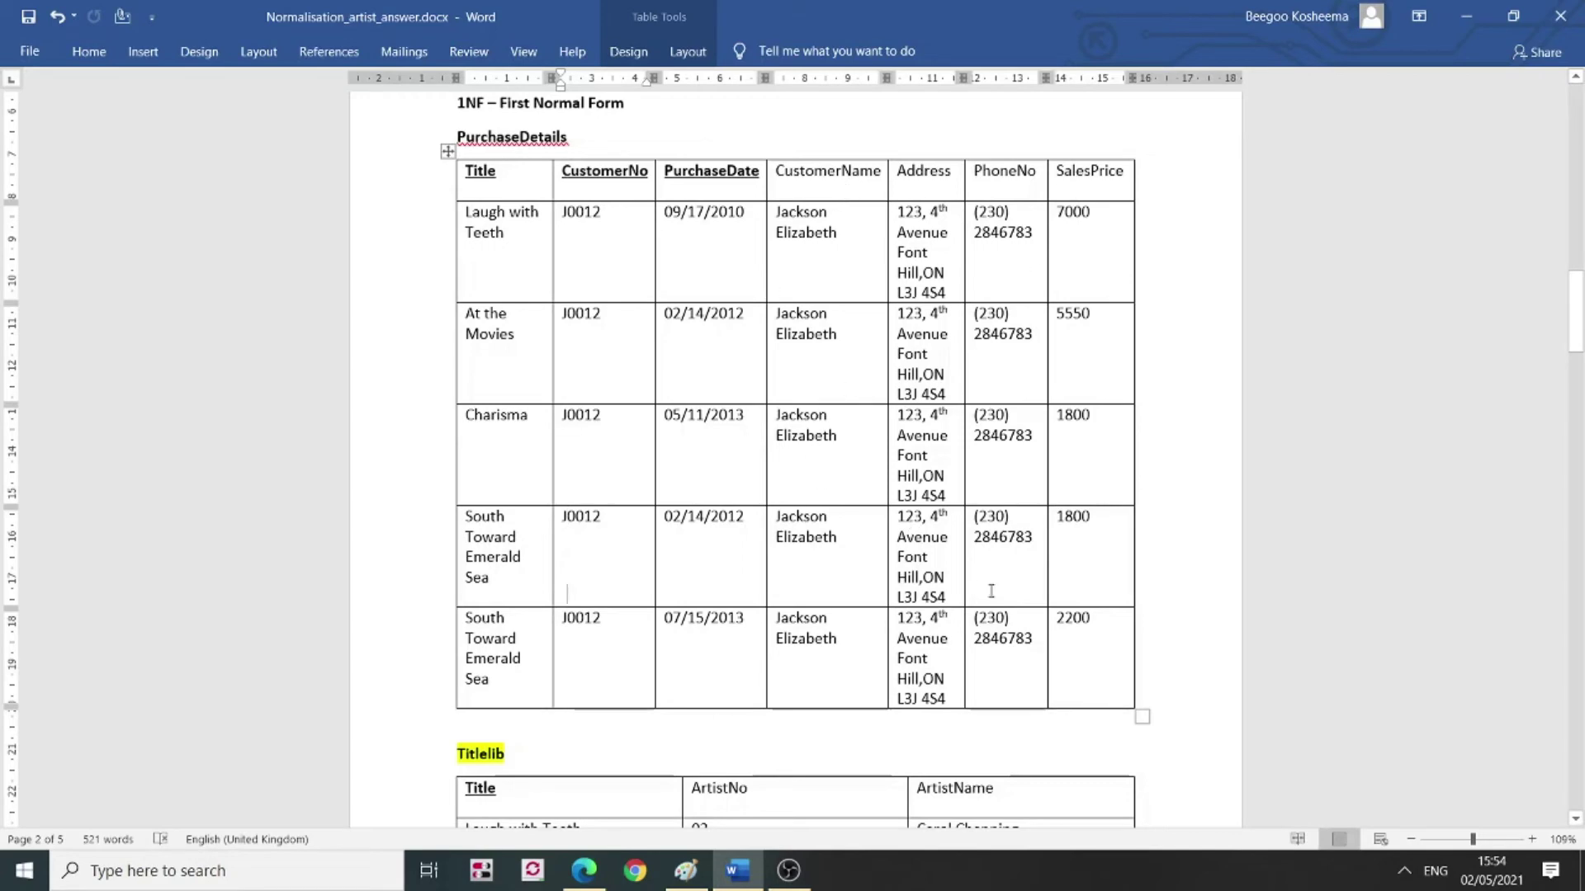
pyautogui.press('Down')
pyautogui.press('Down')
pyautogui.press('Down')
pyautogui.press('Down')
pyautogui.press('Down')
pyautogui.press('Down')
pyautogui.press('Down')
pyautogui.press('Down')
pyautogui.press('Down')
pyautogui.press('Down')
pyautogui.press('Down')
pyautogui.press('Down')
pyautogui.press('Down')
pyautogui.press('Down')
pyautogui.press('Down')
pyautogui.press('Down')
pyautogui.press('Down')
pyautogui.press('Down')
pyautogui.press('Down')
pyautogui.press('Down')
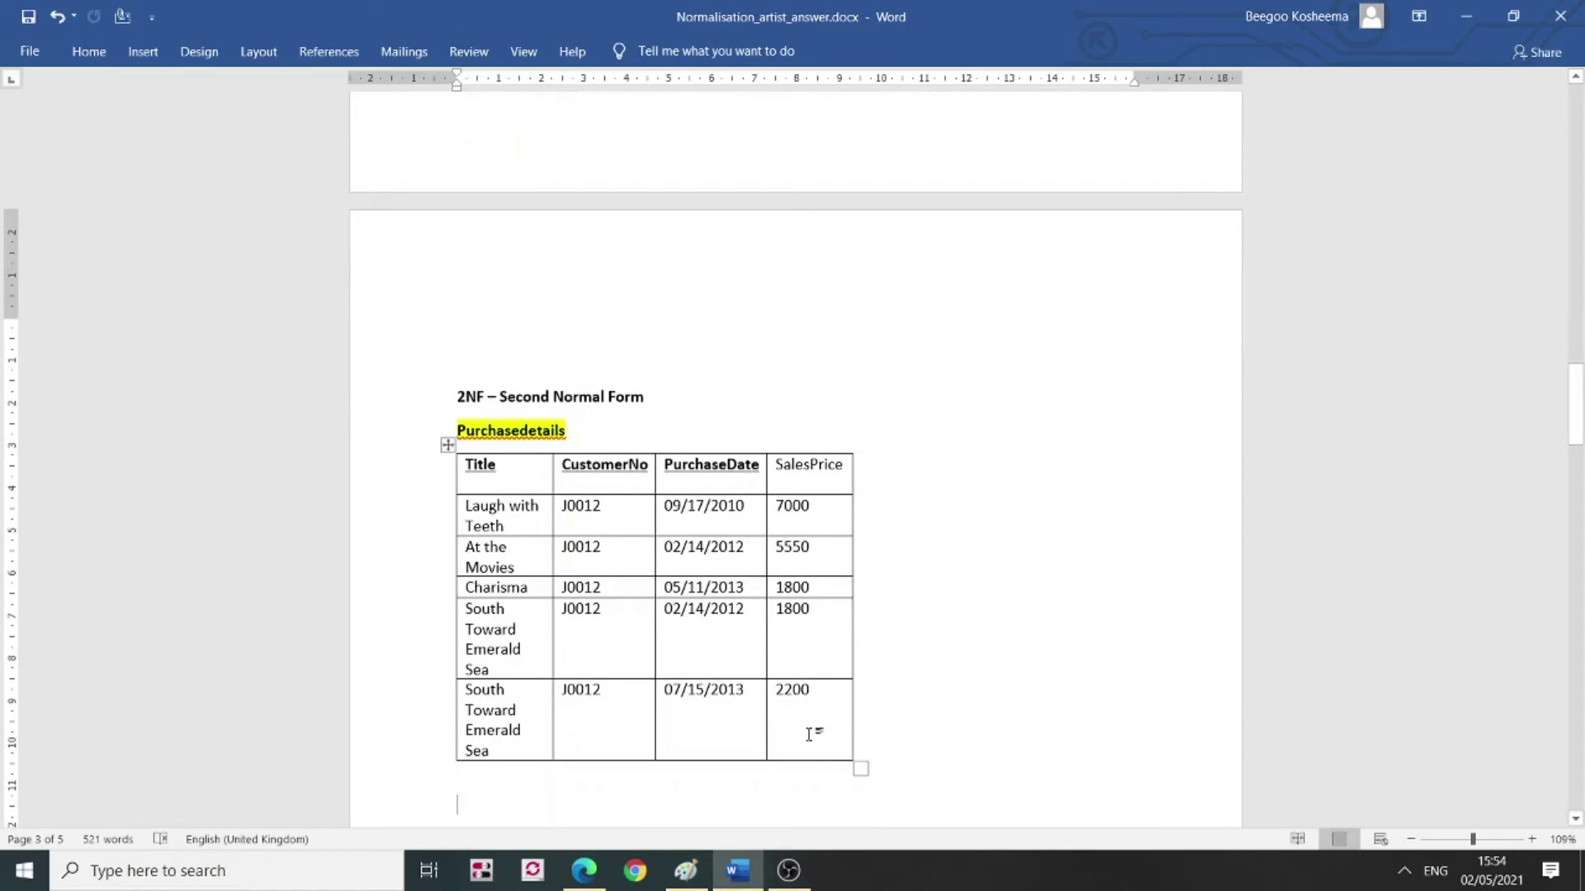
pyautogui.press('Down')
pyautogui.press('Down')
pyautogui.press('Down')
pyautogui.press('Down')
pyautogui.press('Down')
pyautogui.press('Down')
pyautogui.press('Down')
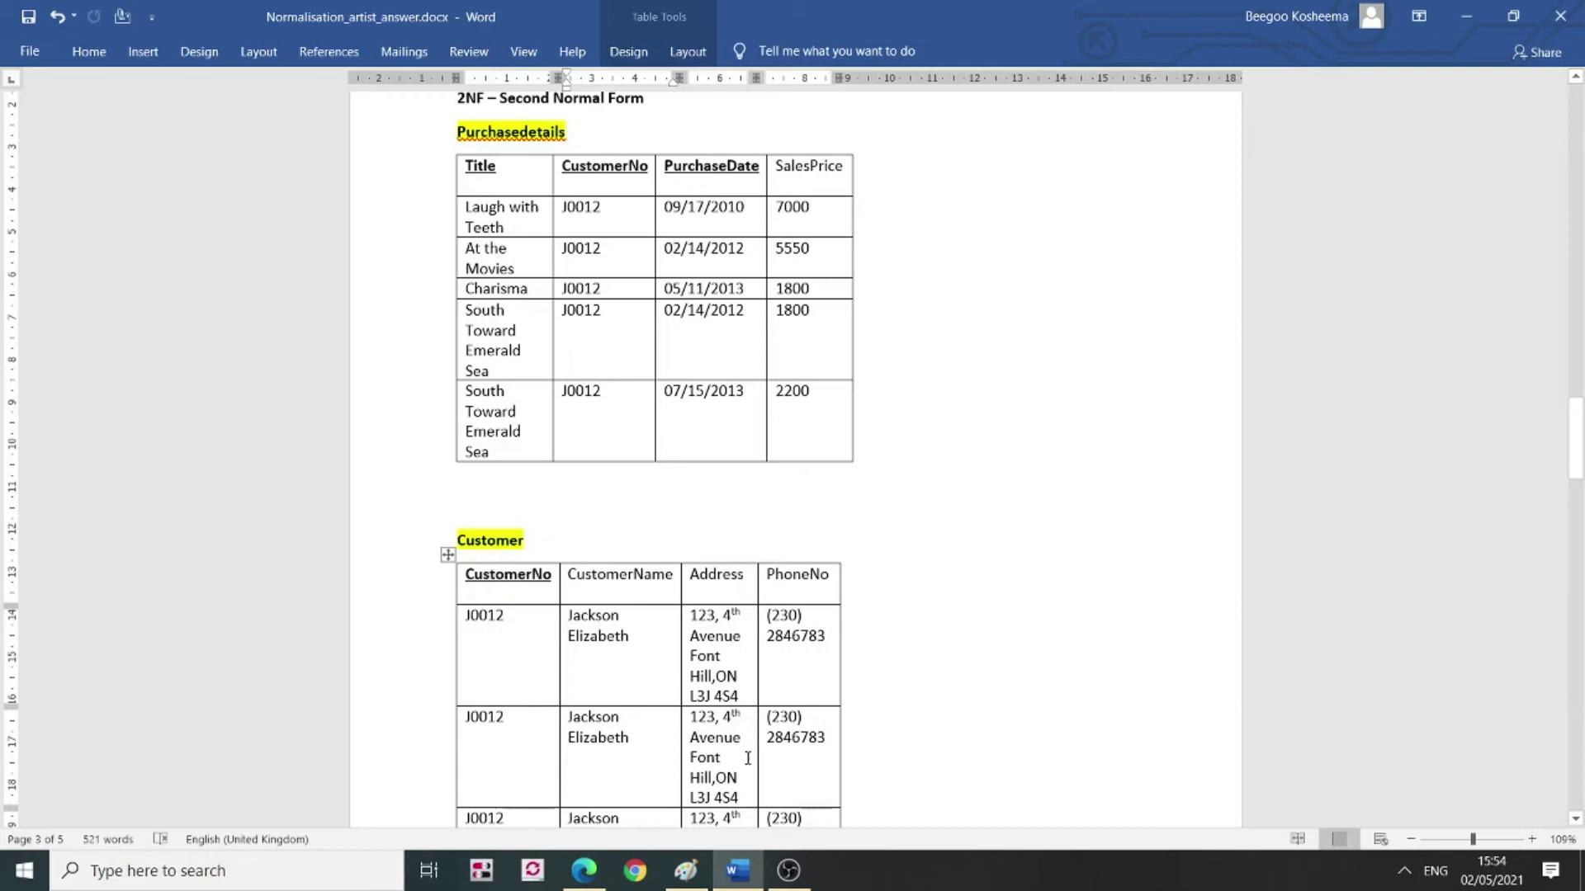
pyautogui.click(874, 750)
pyautogui.press('Up')
pyautogui.press('Up')
pyautogui.press('Up')
pyautogui.press('Up')
pyautogui.press('Up')
pyautogui.press('Up')
pyautogui.press('Up')
pyautogui.press('Up')
pyautogui.press('Up')
pyautogui.press('Up')
pyautogui.press('Up')
pyautogui.press('Up')
pyautogui.press('Up')
pyautogui.press('Up')
pyautogui.press('Up')
pyautogui.press('Up')
pyautogui.press('Up')
pyautogui.press('Up')
pyautogui.press('Up')
pyautogui.press('Up')
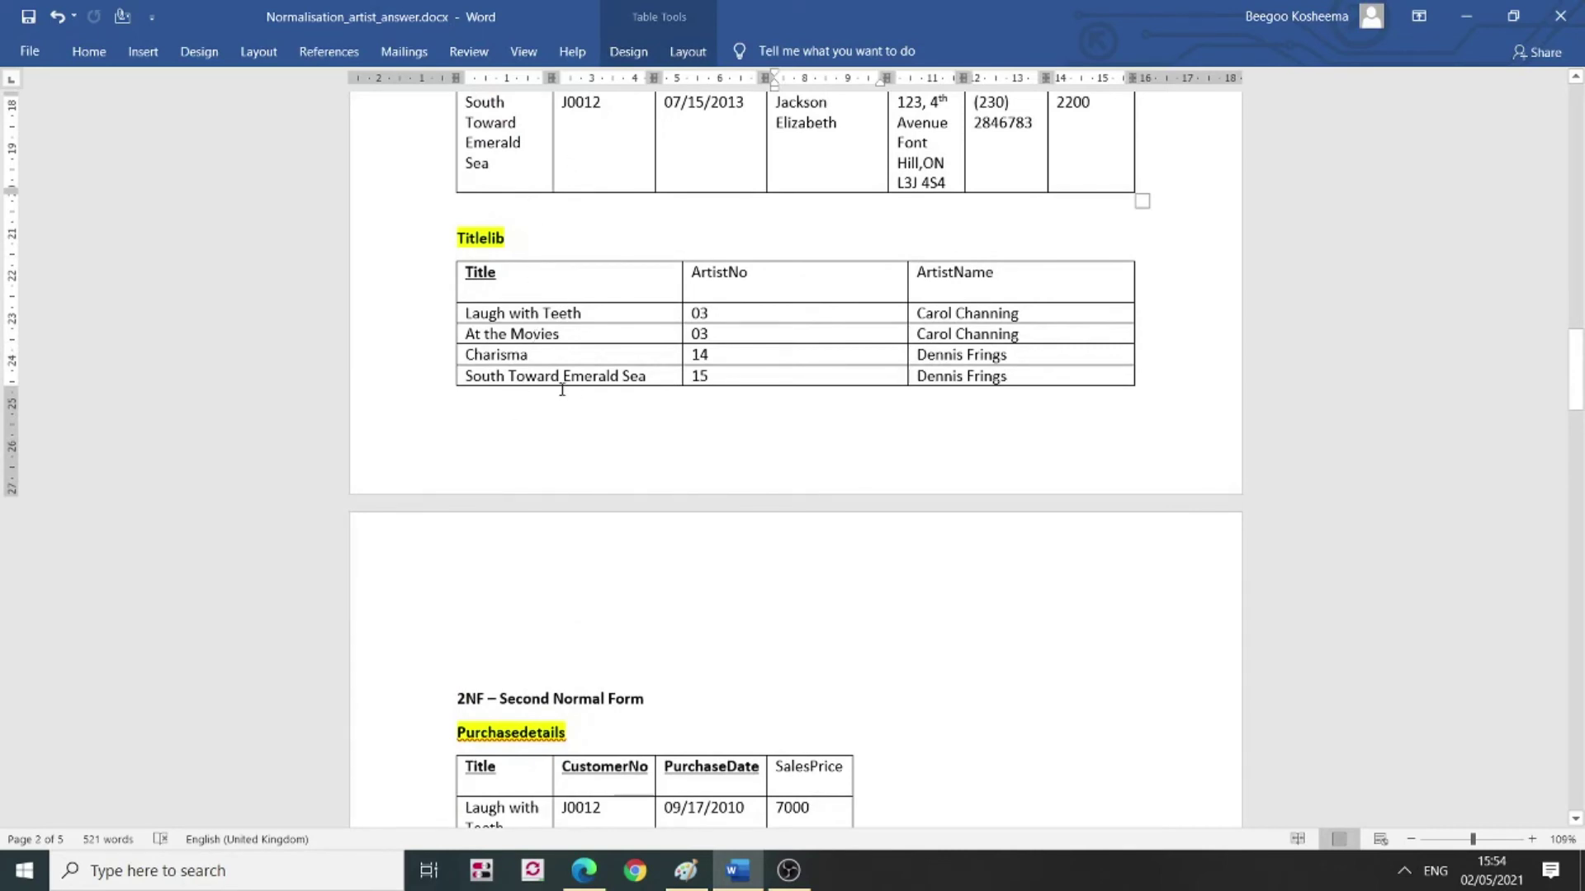
pyautogui.press('Down')
pyautogui.press('Down')
pyautogui.press('Down')
pyautogui.press('Down')
pyautogui.press('Down')
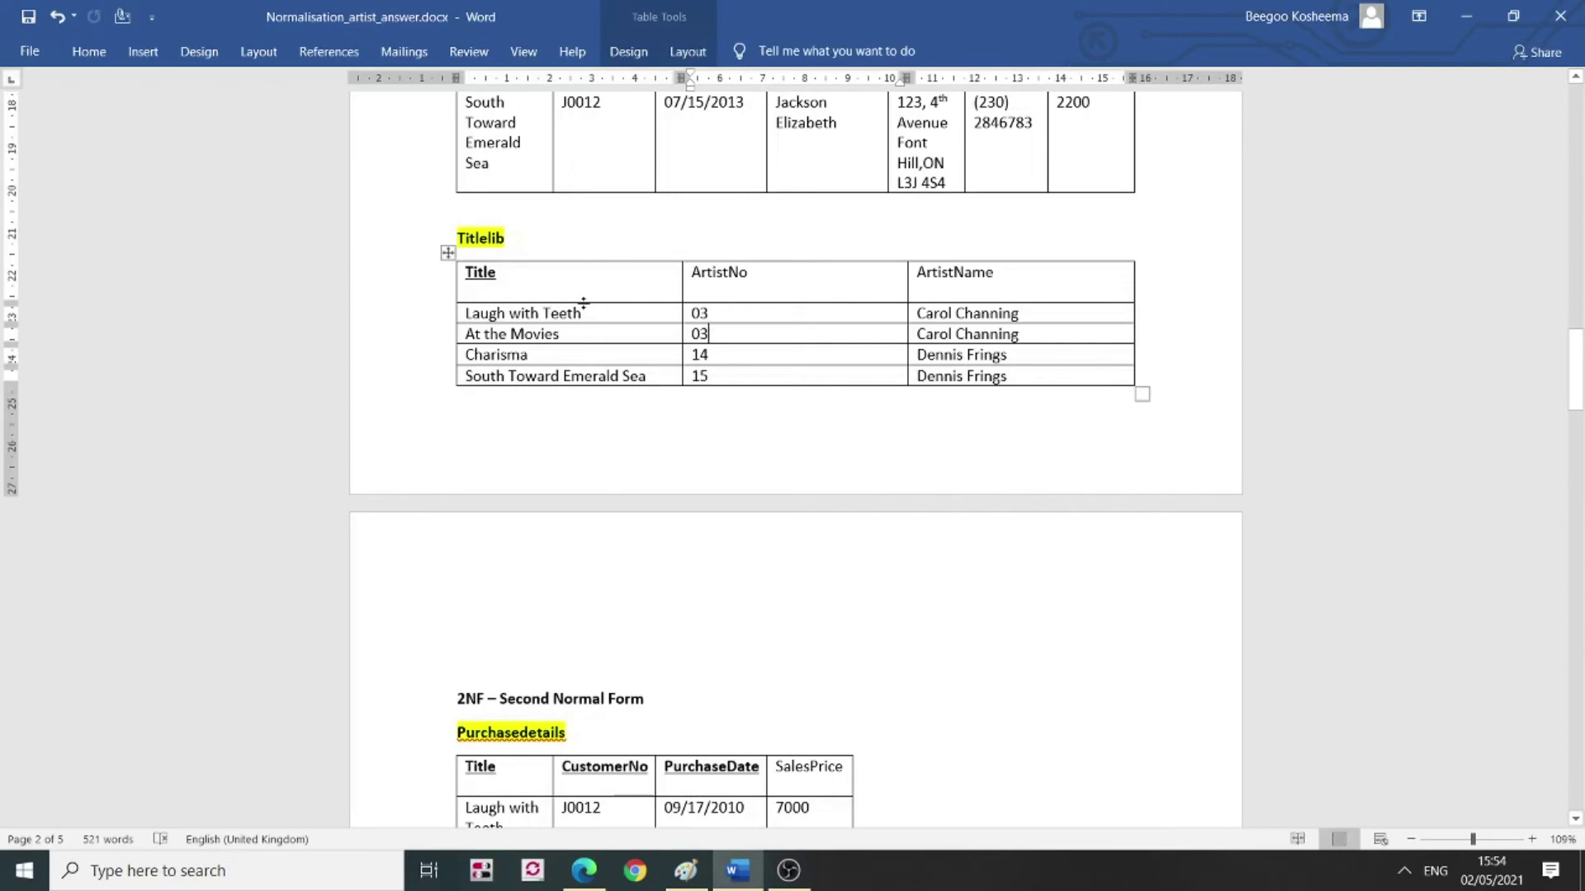
pyautogui.press('Down')
pyautogui.press('Down')
pyautogui.press('Down')
pyautogui.press('Down')
pyautogui.press('Down')
pyautogui.press('Down')
pyautogui.press('Down')
pyautogui.press('Down')
pyautogui.press('Down')
pyautogui.press('Down')
pyautogui.press('Down')
pyautogui.press('Down')
pyautogui.press('Down')
pyautogui.press('Down')
pyautogui.press('Down')
pyautogui.press('Down')
pyautogui.press('Down')
pyautogui.press('Down')
pyautogui.press('Down')
pyautogui.press('Down')
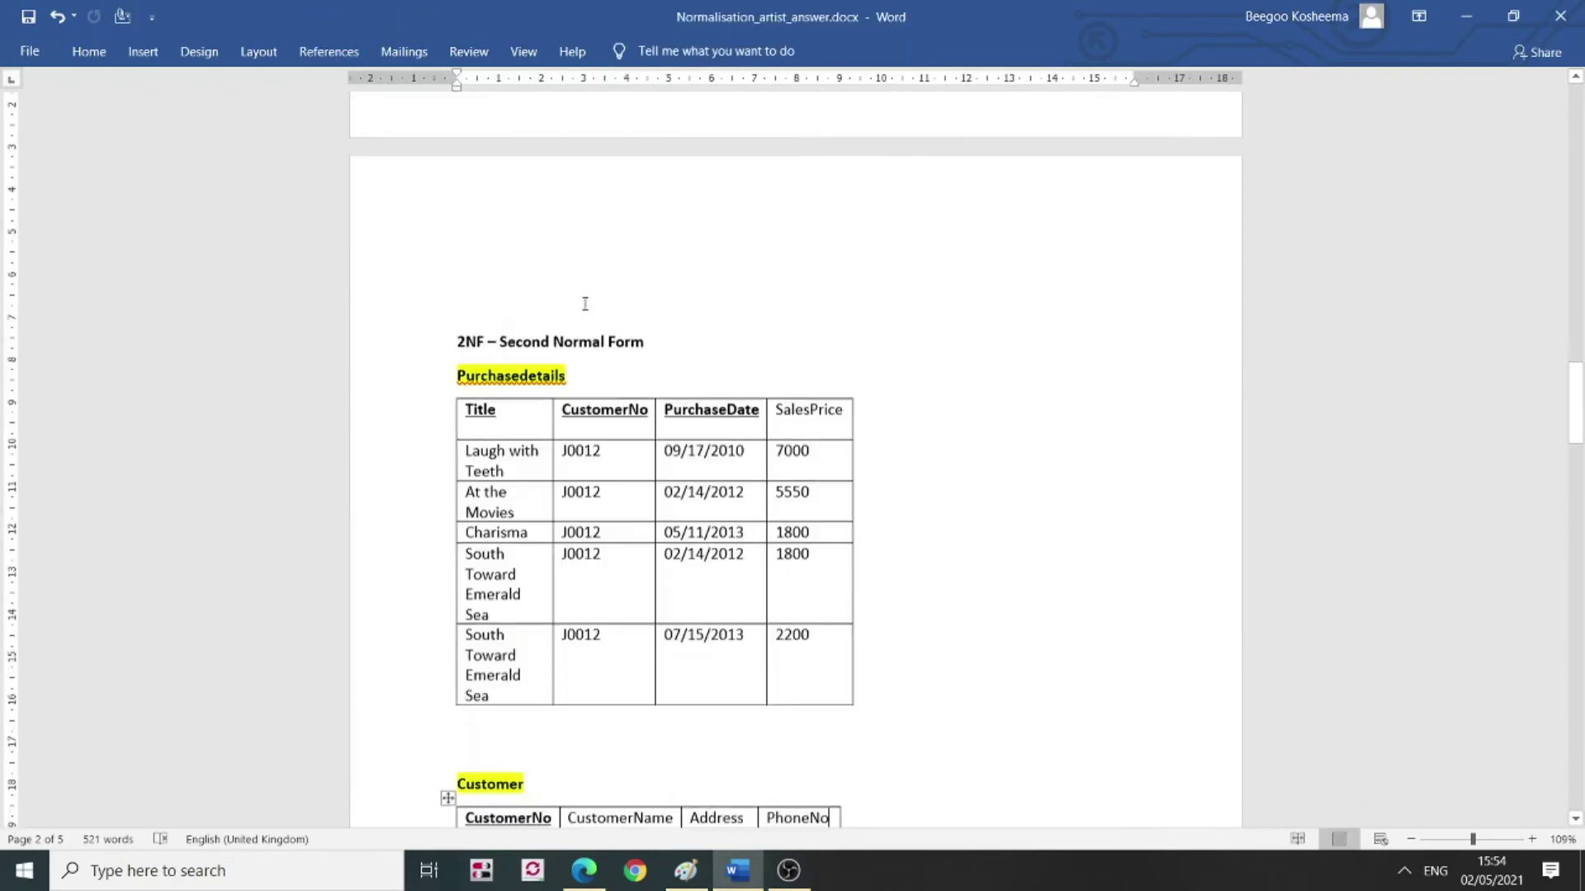
# Go past the Titlelib table to the 3NF heading and its Purchasedetails table.
pyautogui.press('Down')
pyautogui.press('Down')
pyautogui.press('Down')
pyautogui.press('Down')
pyautogui.press('Down')
pyautogui.press('Down')
pyautogui.press('Down')
pyautogui.press('Down')
pyautogui.press('Down')
pyautogui.press('Down')
pyautogui.press('Down')
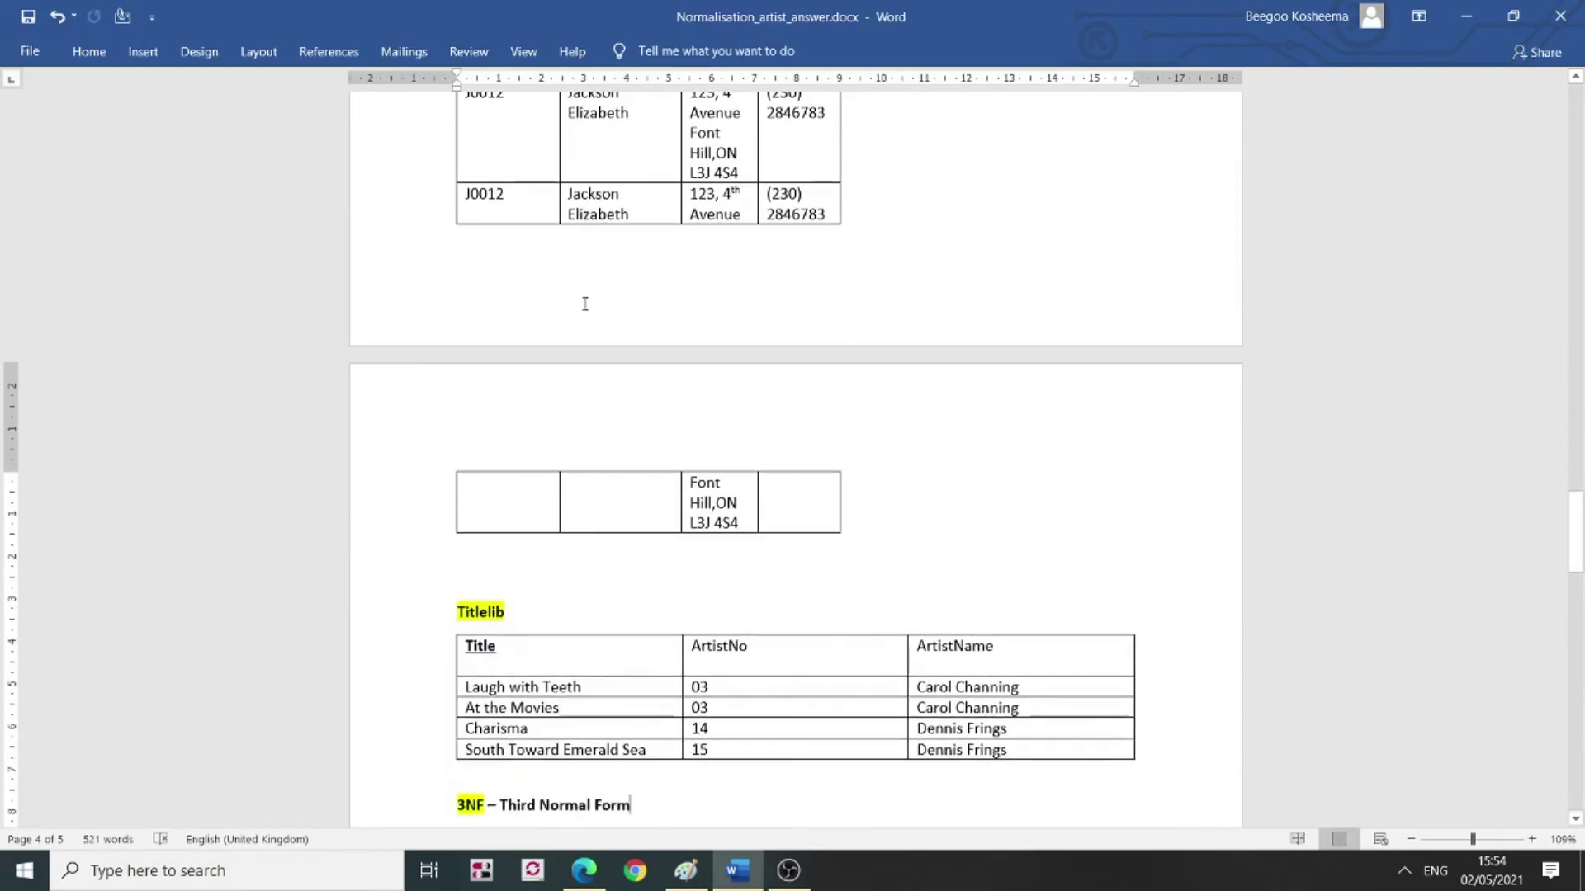
pyautogui.press('Down')
pyautogui.press('Down')
pyautogui.press('Down')
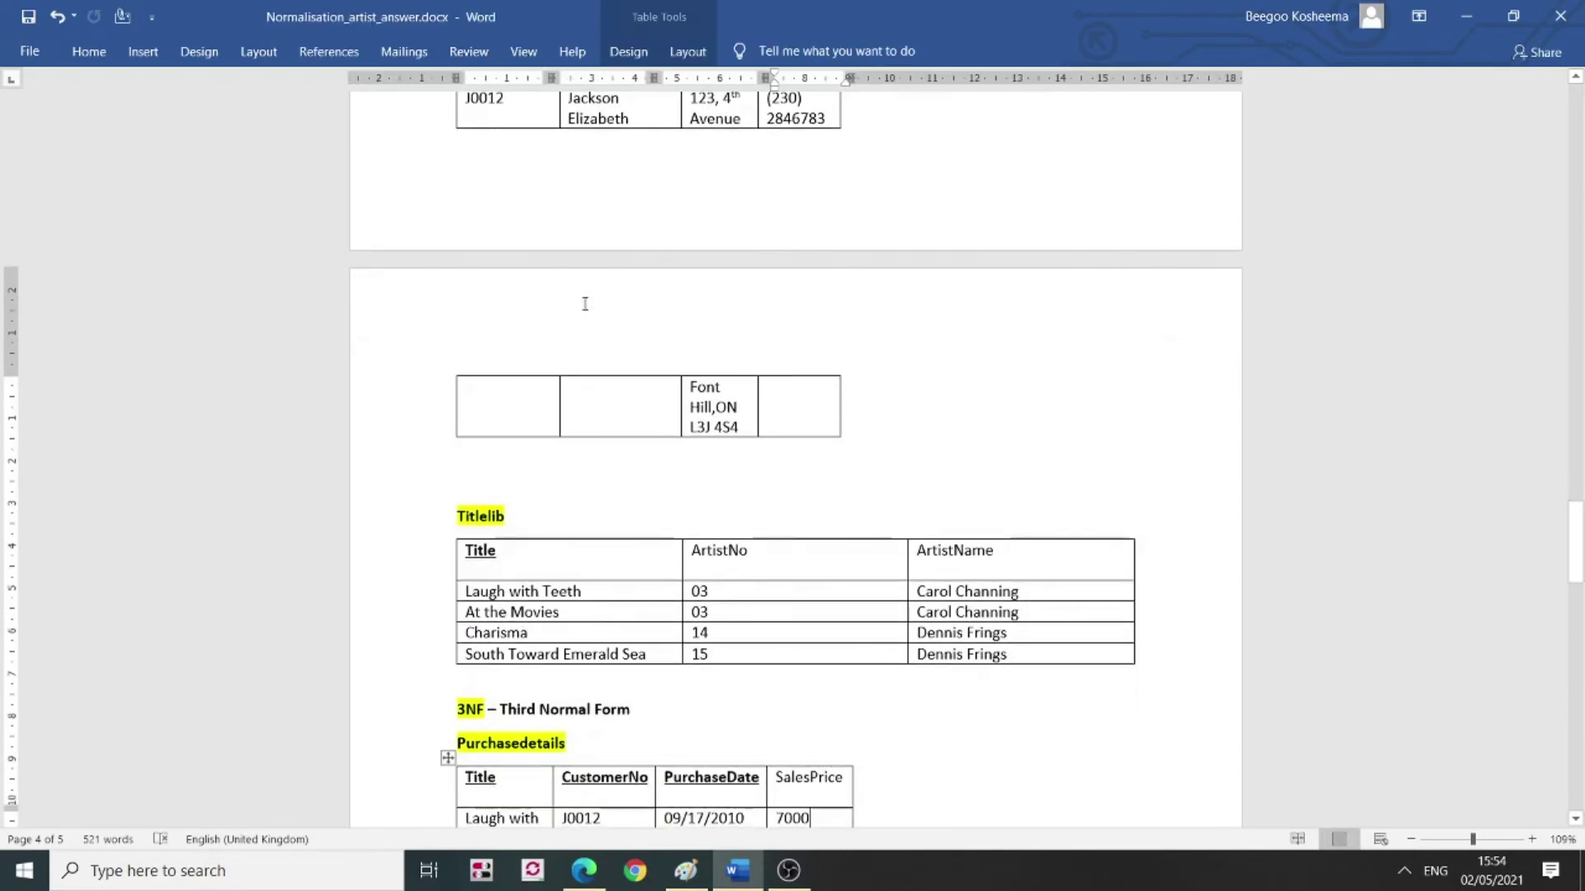
pyautogui.scroll(-6, 585, 304)
pyautogui.click(584, 304)
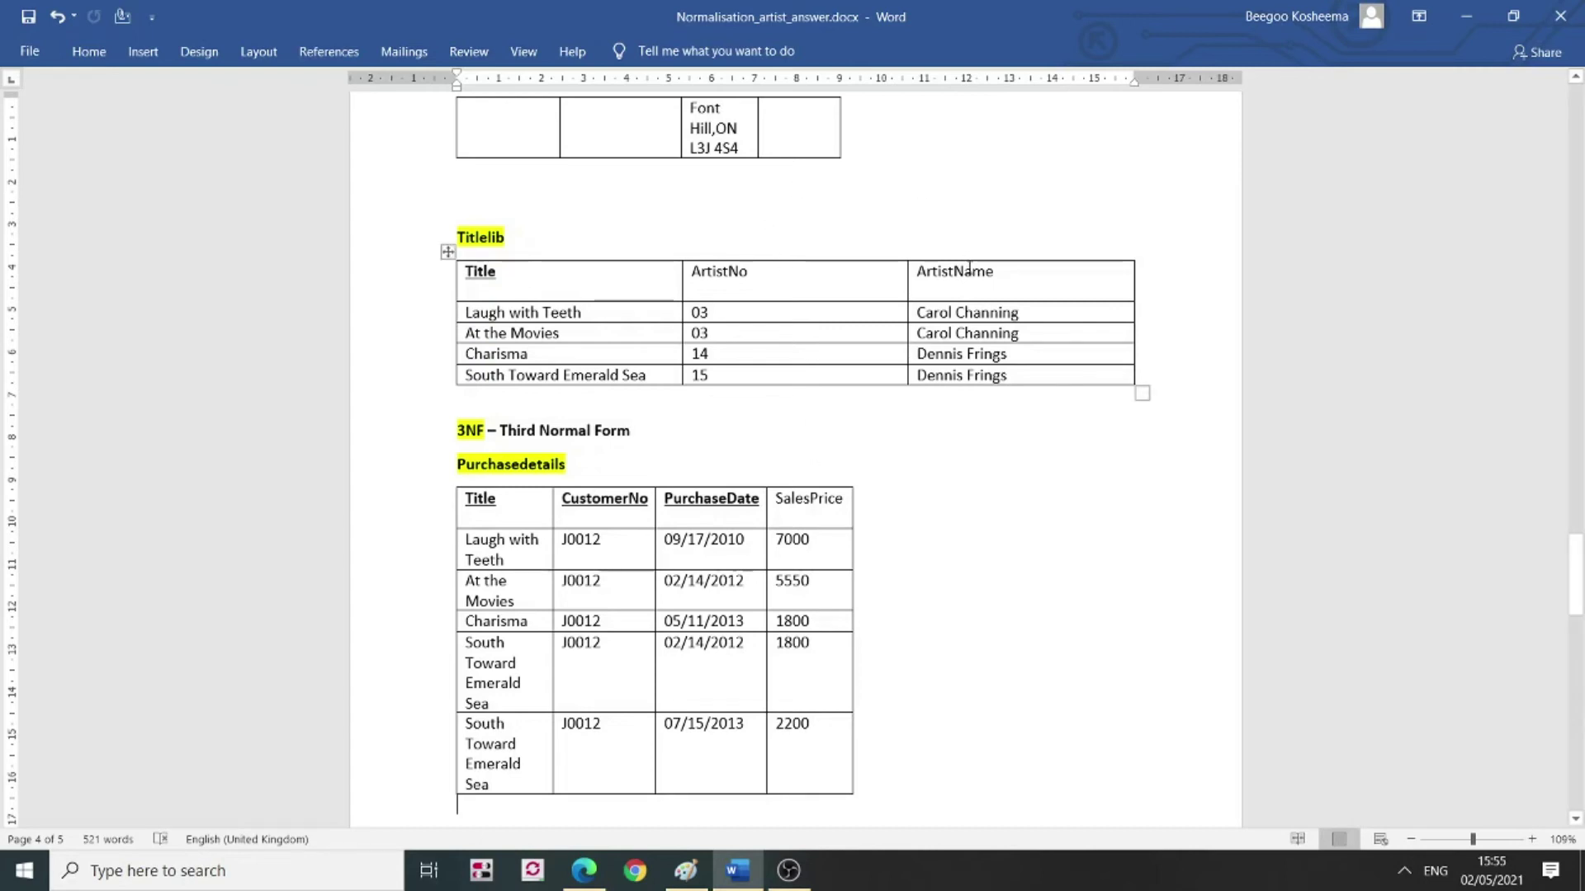
pyautogui.click(708, 150)
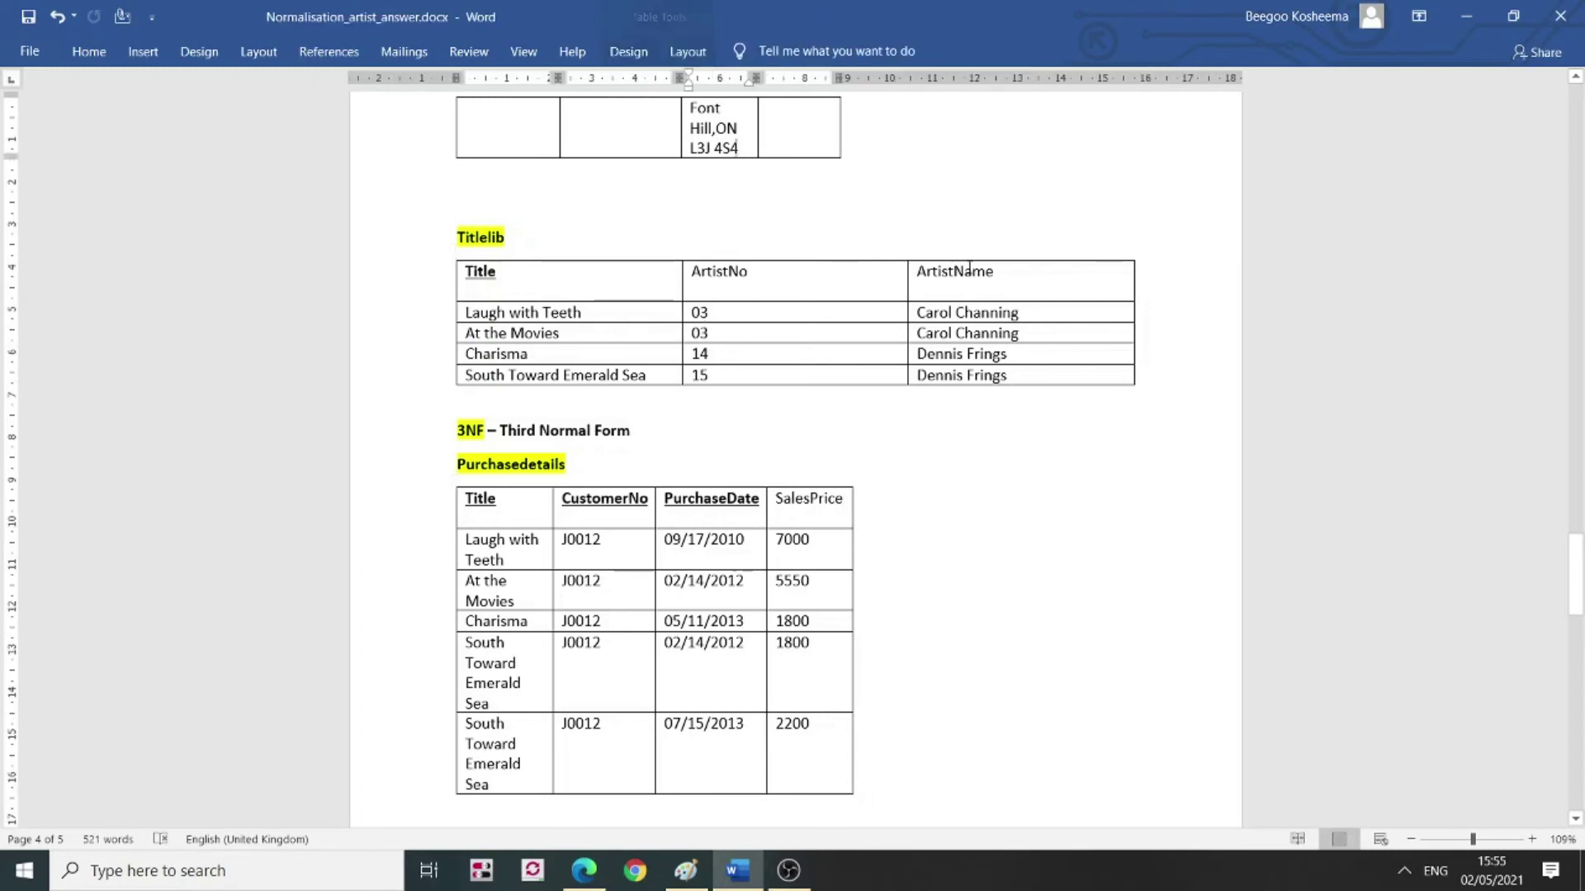
pyautogui.scroll(5, 970, 268)
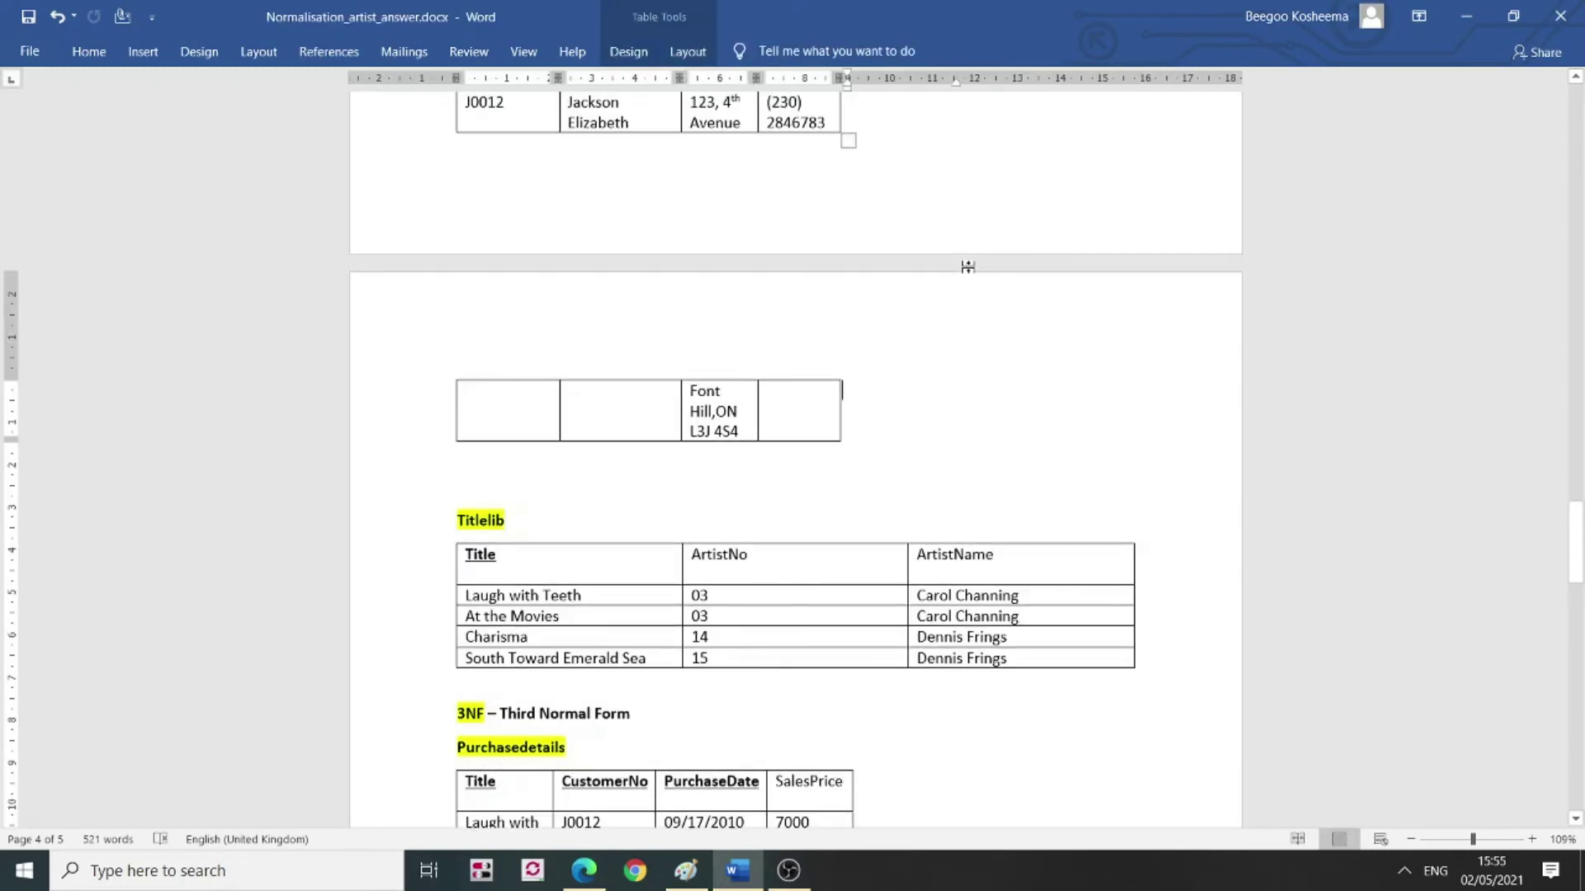
pyautogui.click(1575, 77)
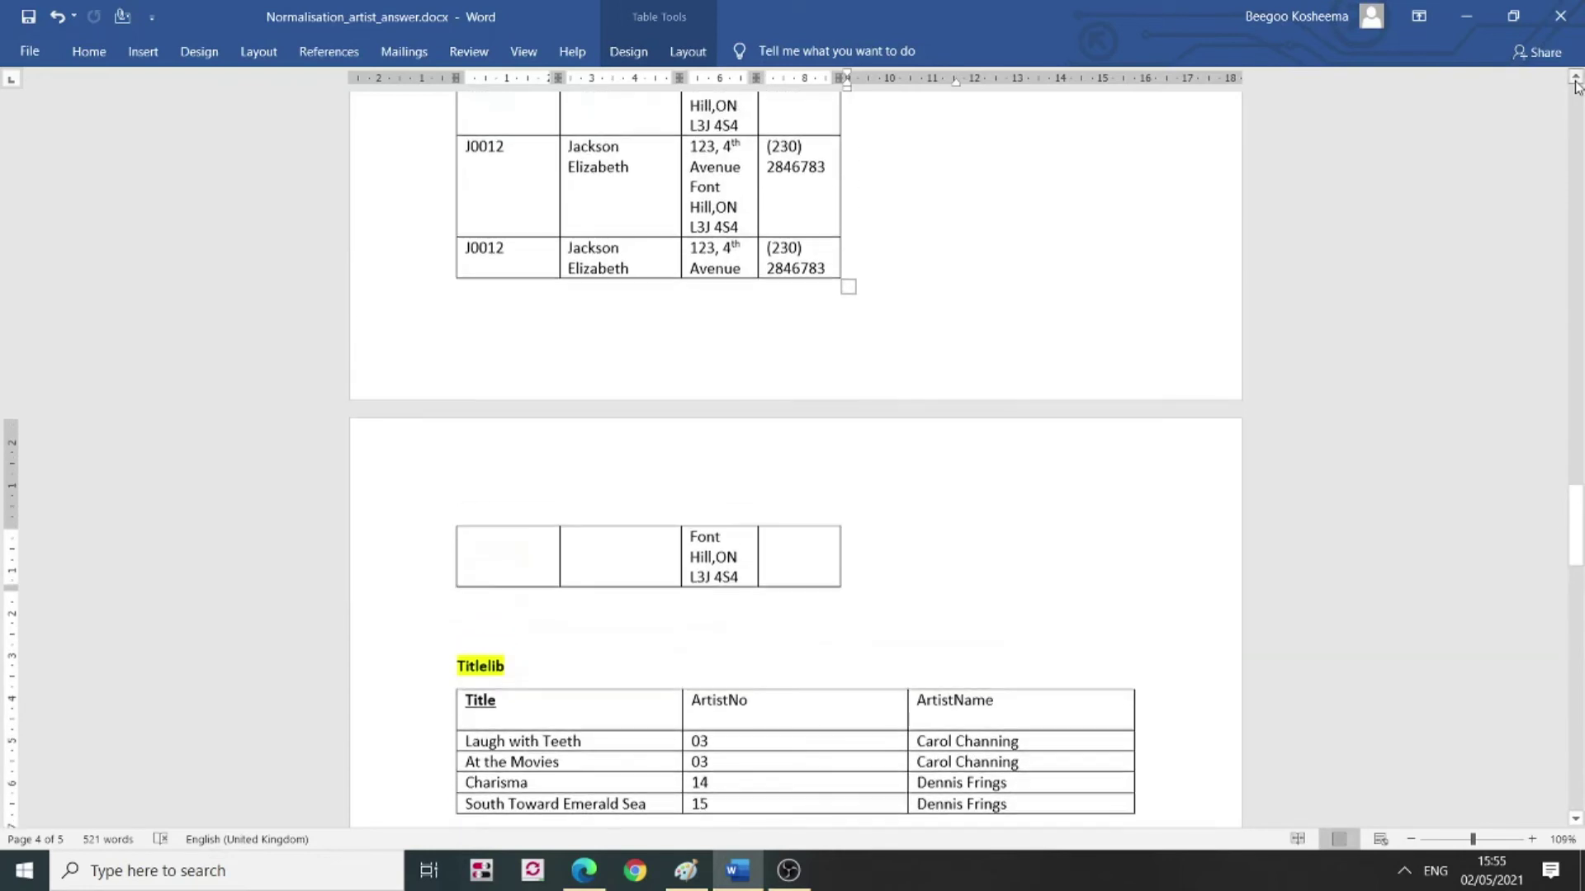
pyautogui.moveTo(1576, 86); pyautogui.dragTo(1576, 86)
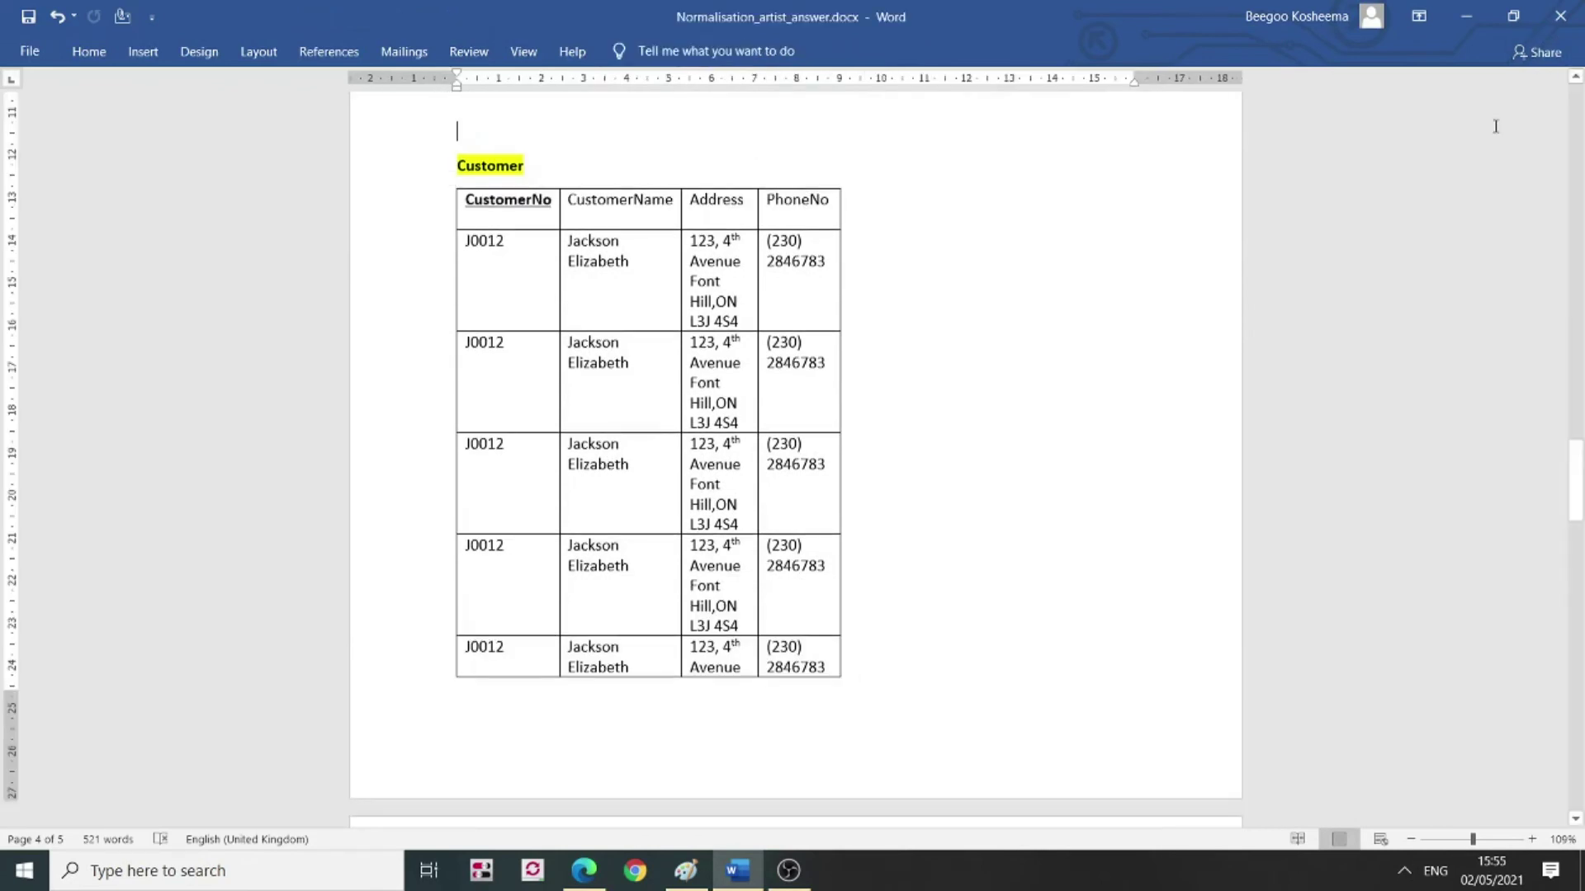
pyautogui.scroll(5, 1496, 125)
pyautogui.scroll(5, 1495, 126)
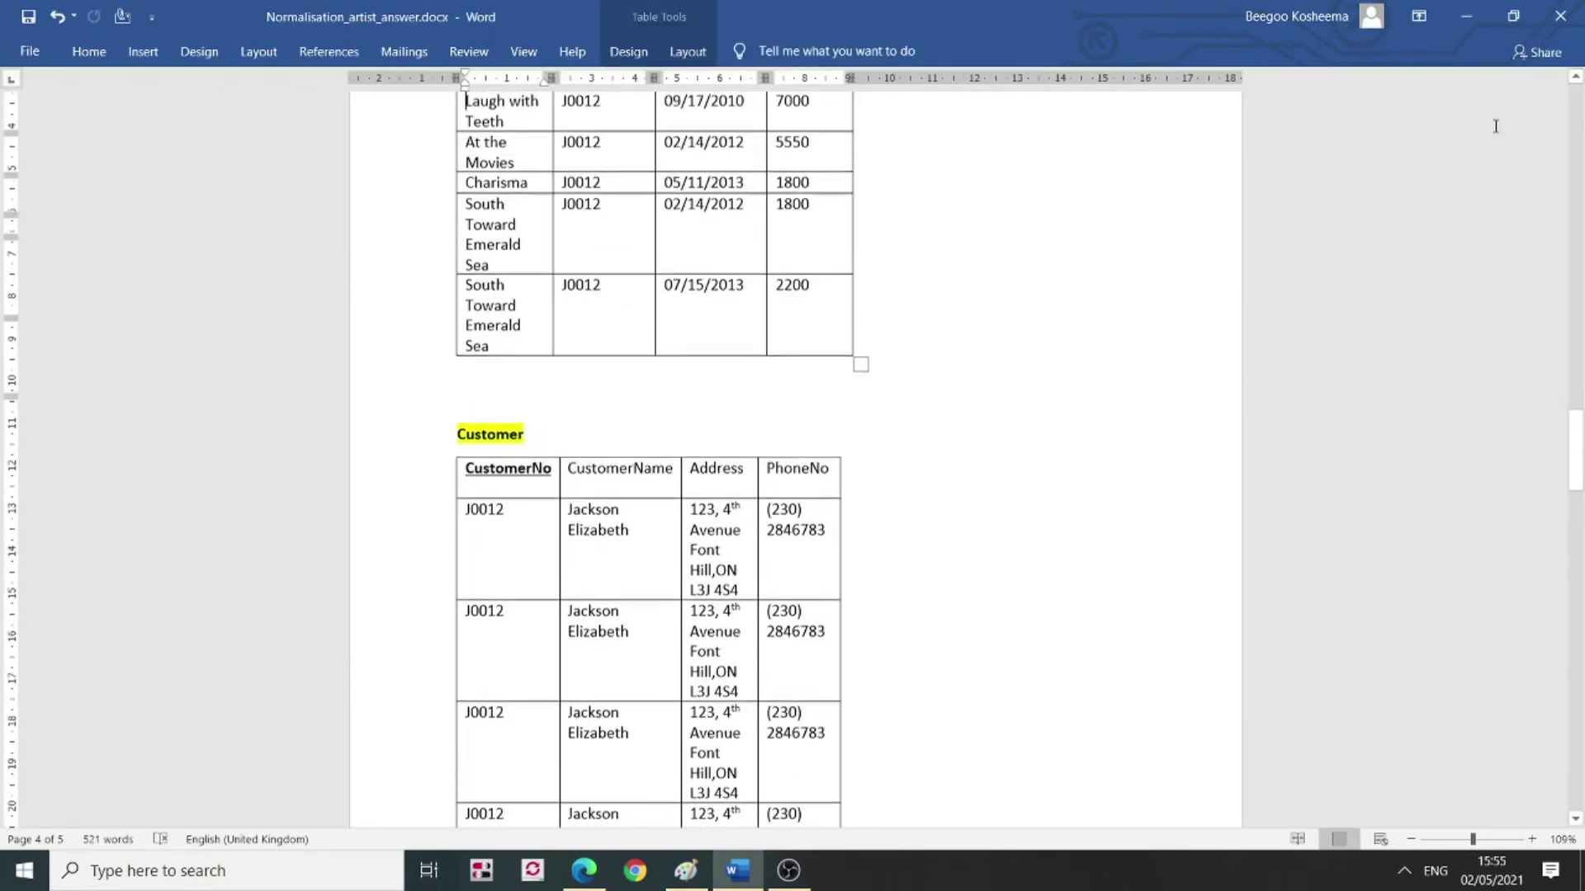
pyautogui.click(713, 190)
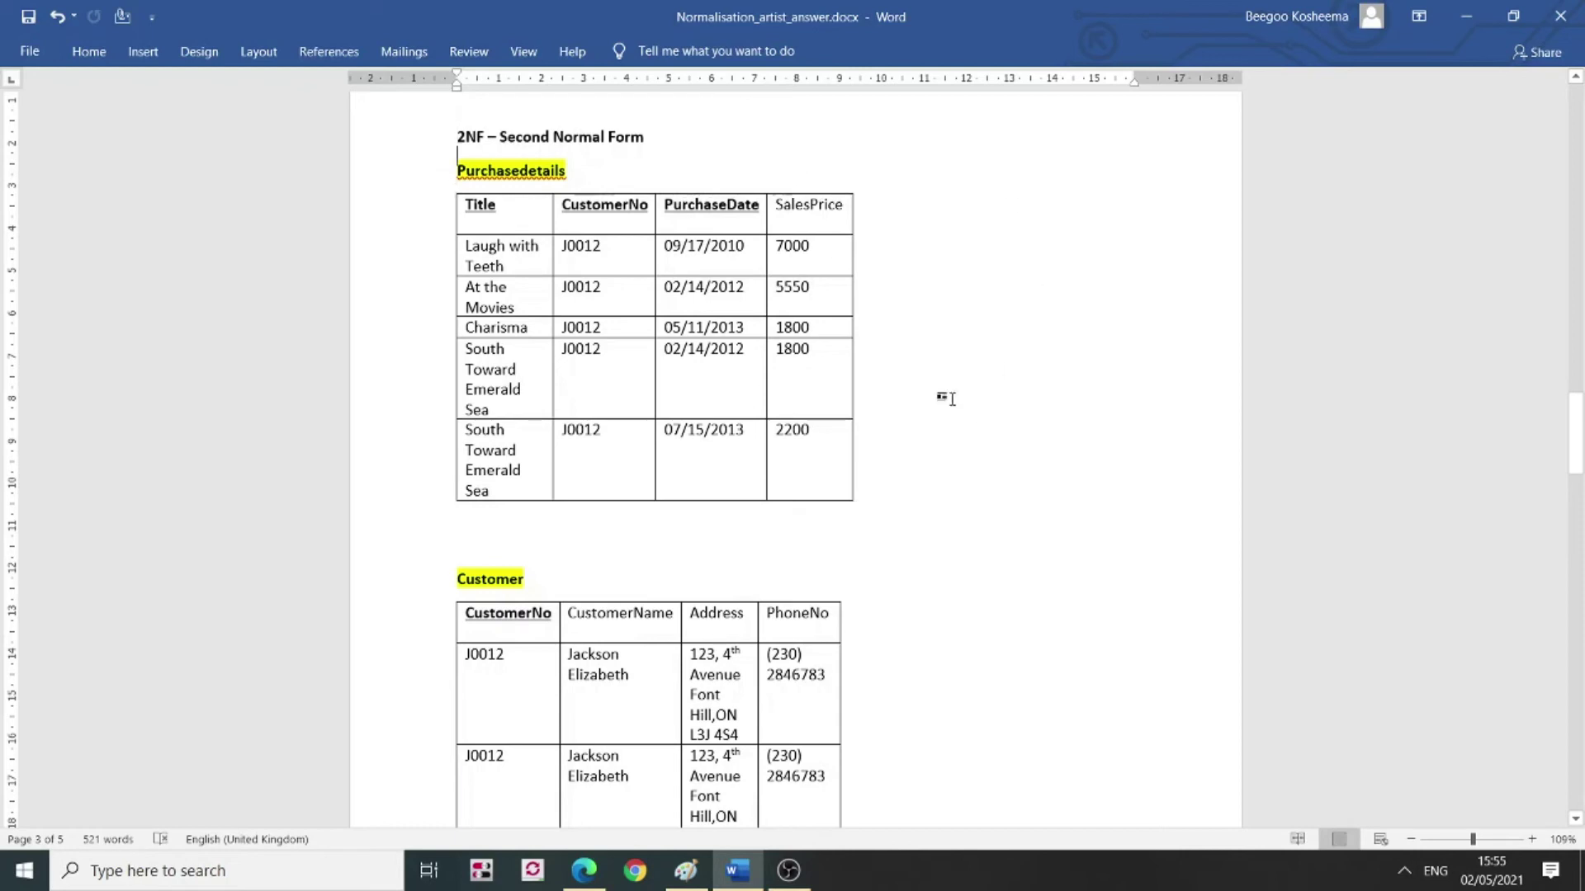
pyautogui.scroll(-10, 952, 399)
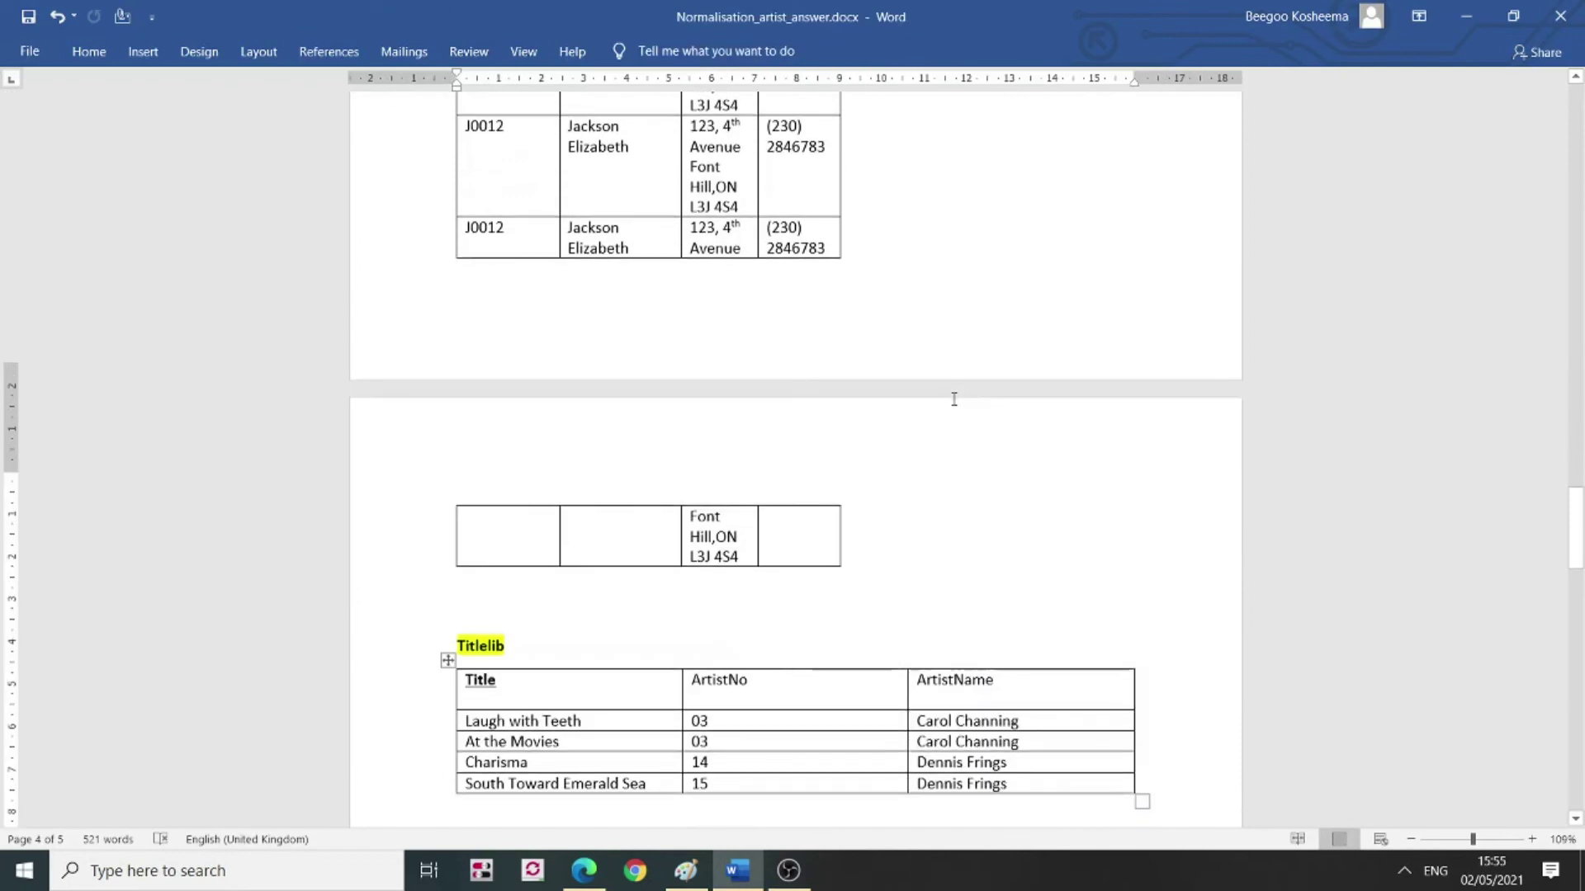
pyautogui.scroll(-4, 954, 398)
pyautogui.scroll(-2, 951, 398)
pyautogui.scroll(-6, 954, 398)
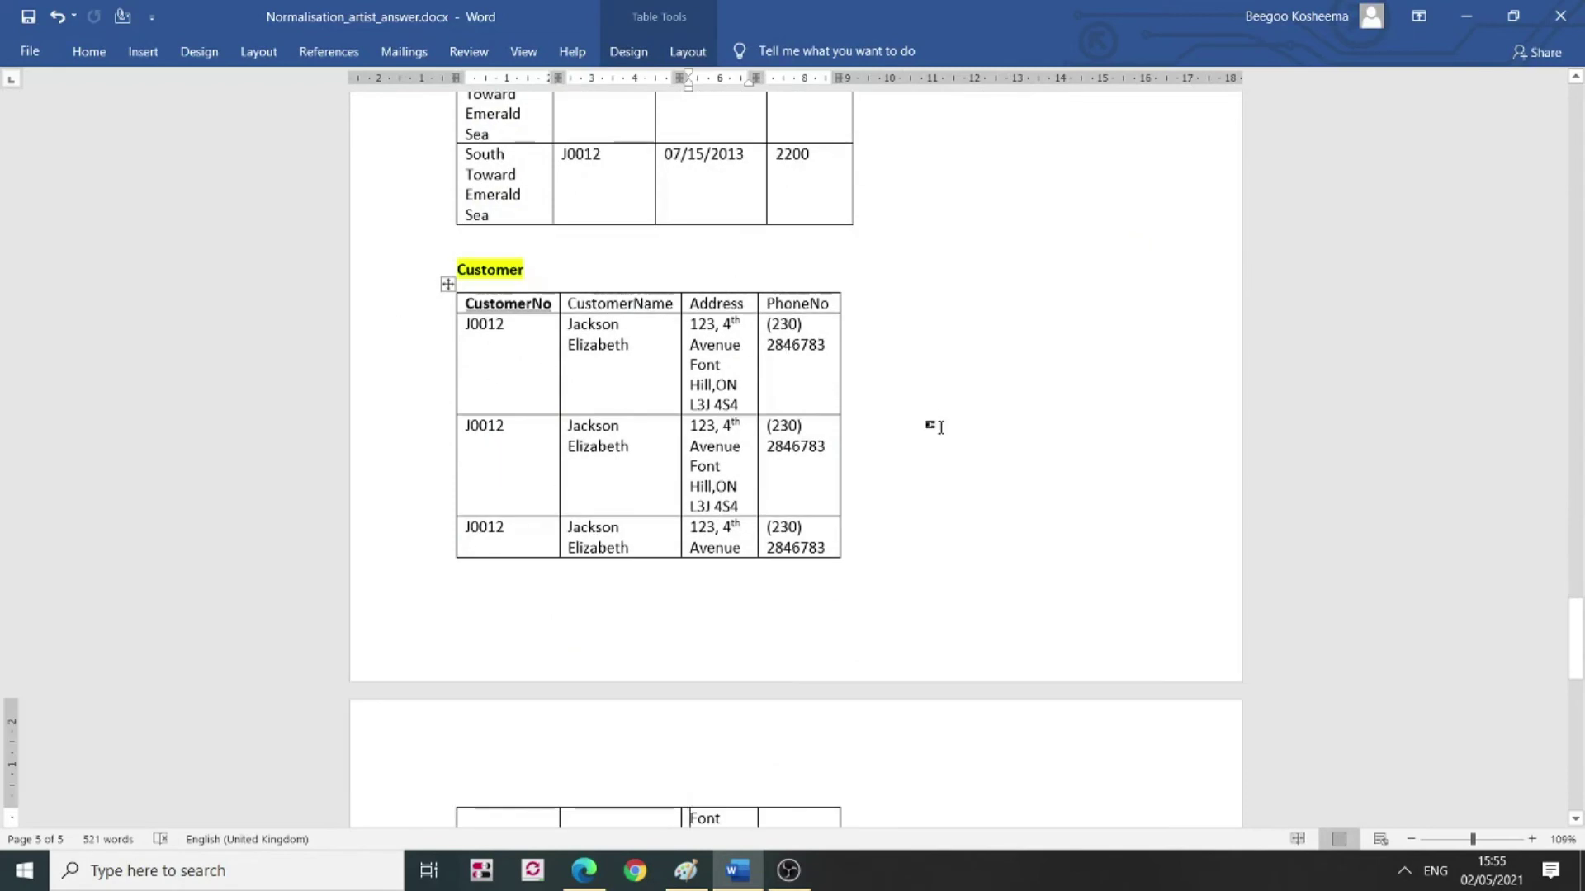
pyautogui.scroll(6, 940, 427)
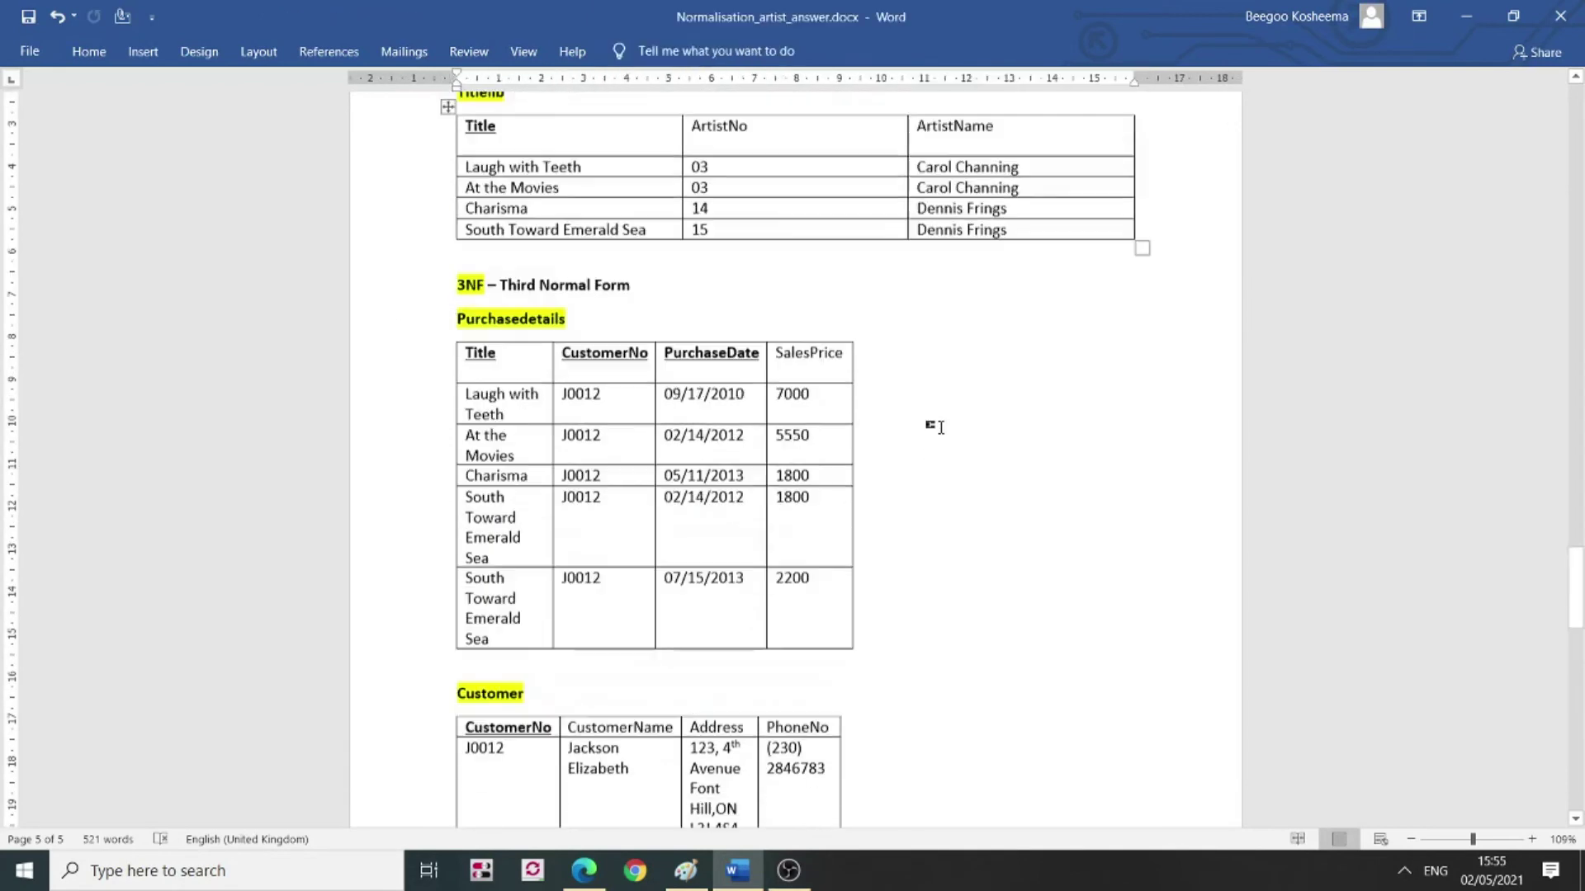
pyautogui.press('Up')
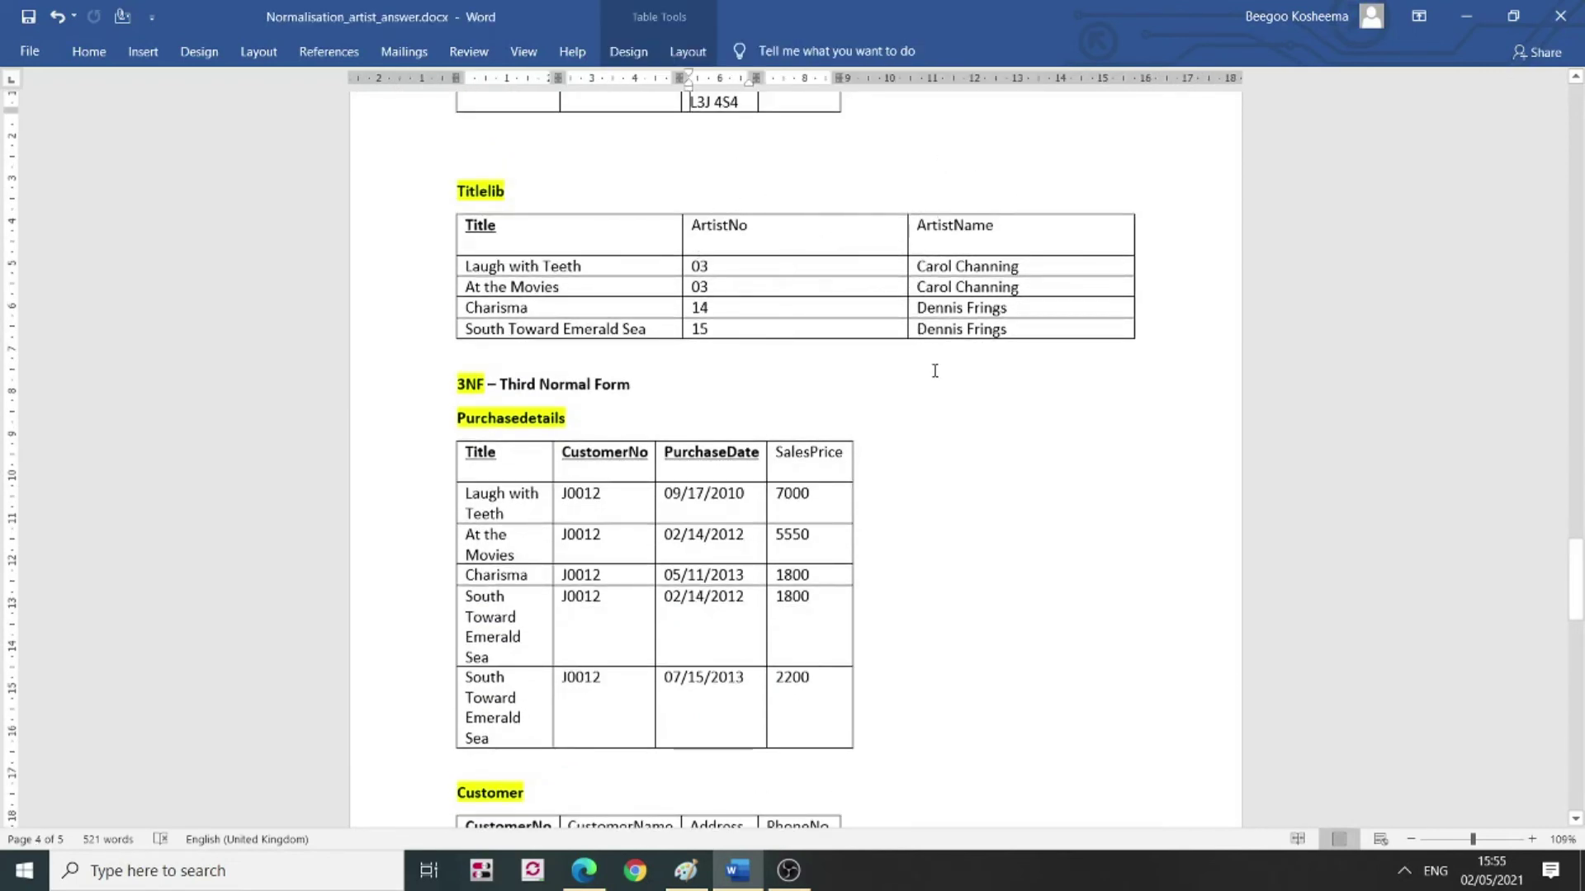
pyautogui.press('Down')
pyautogui.press('Down')
pyautogui.press('Down')
pyautogui.press('Down')
pyautogui.press('Down')
pyautogui.press('Down')
pyautogui.press('Down')
pyautogui.press('Down')
pyautogui.press('Down')
pyautogui.press('Down')
pyautogui.press('Down')
pyautogui.press('Down')
pyautogui.press('Down')
pyautogui.press('Down')
pyautogui.press('Down')
pyautogui.press('Down')
pyautogui.press('Down')
pyautogui.press('Down')
pyautogui.press('Down')
pyautogui.press('Down')
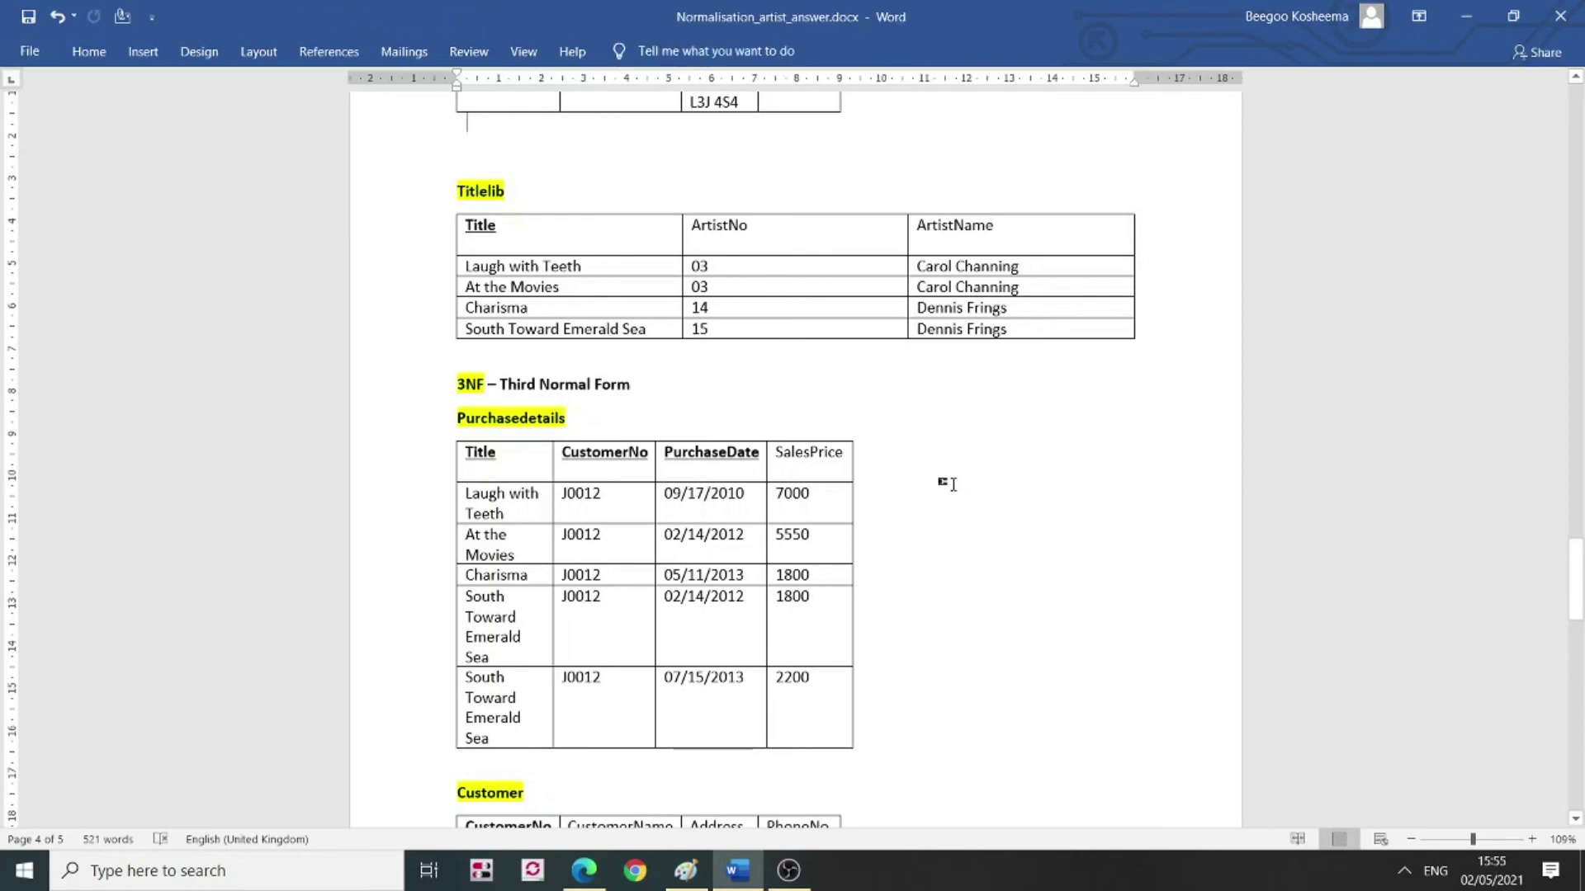
pyautogui.press('Down')
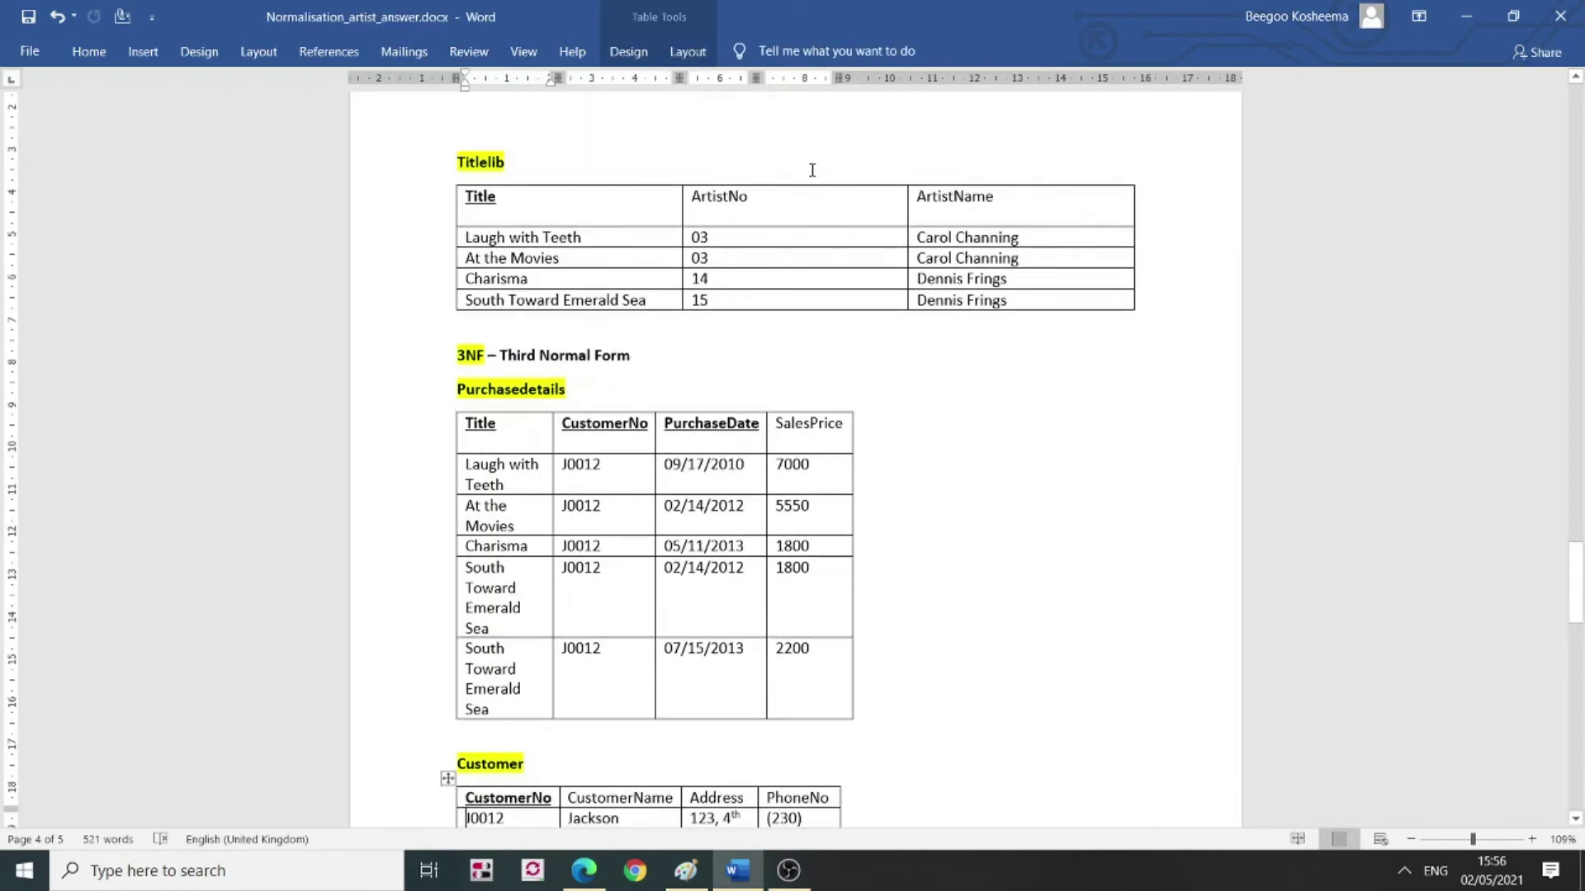
# Delete the second '03 Carol Channing' row from the Artist table.
pyautogui.scroll(-5, 999, 165)
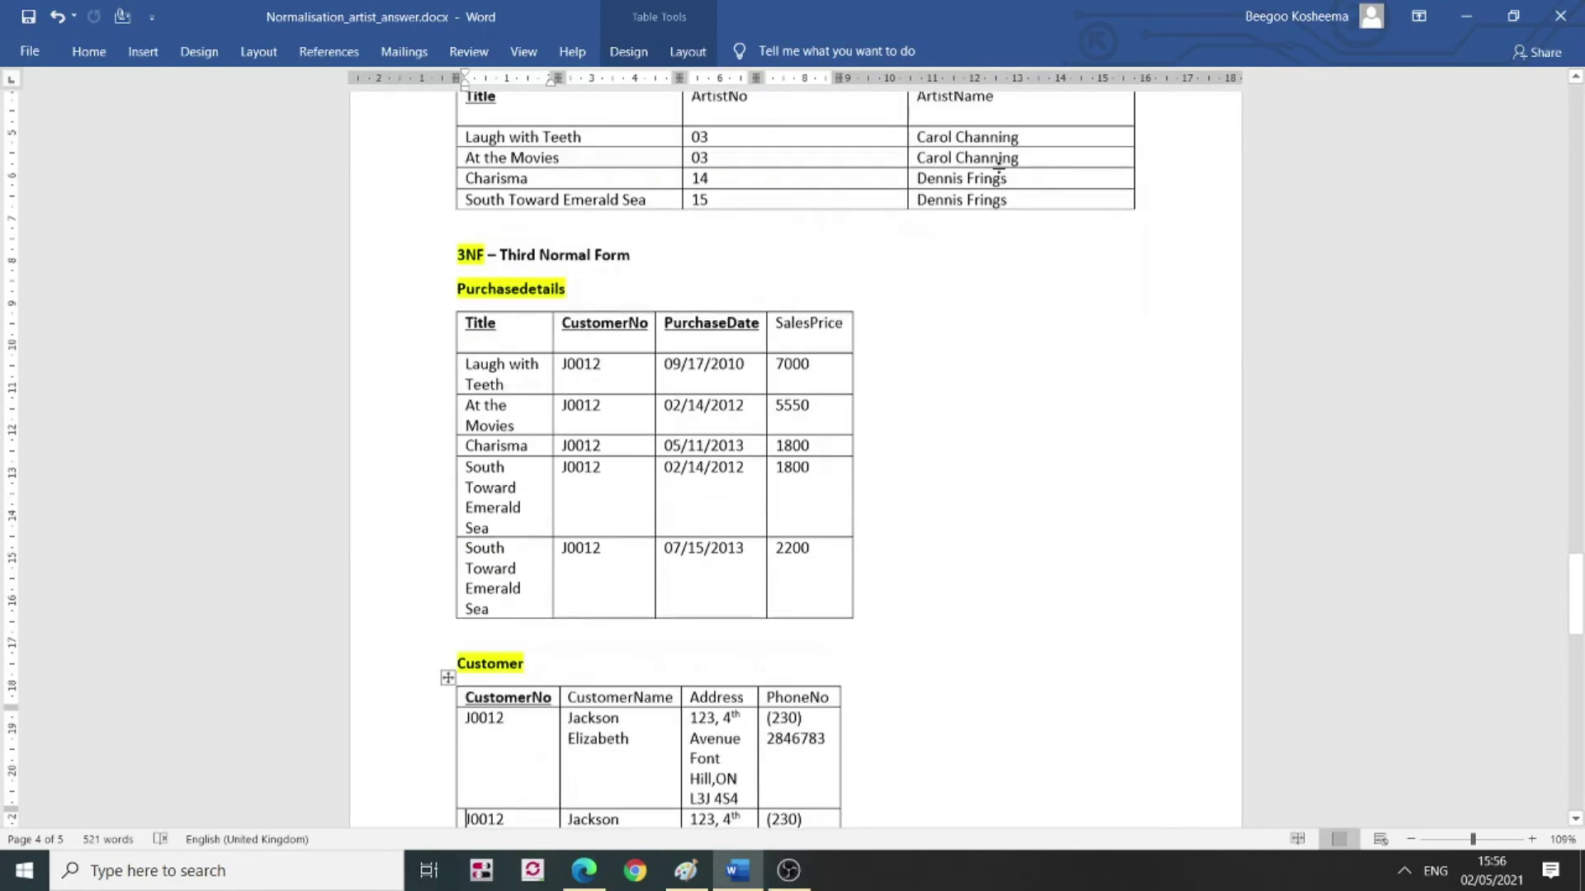
pyautogui.scroll(-7, 999, 167)
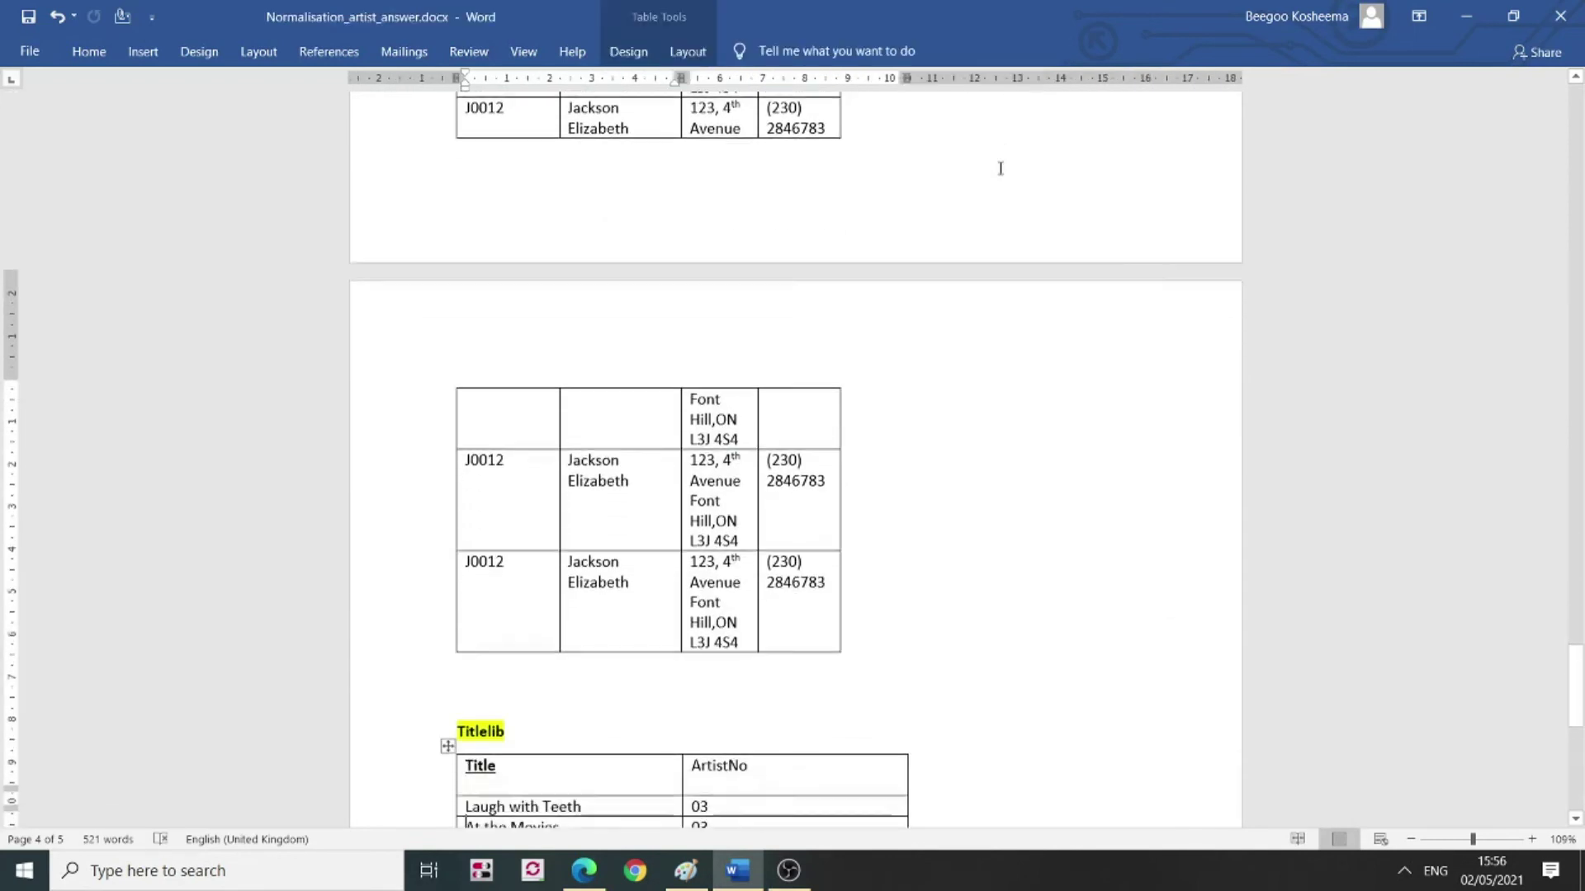
pyautogui.scroll(-1, 999, 168)
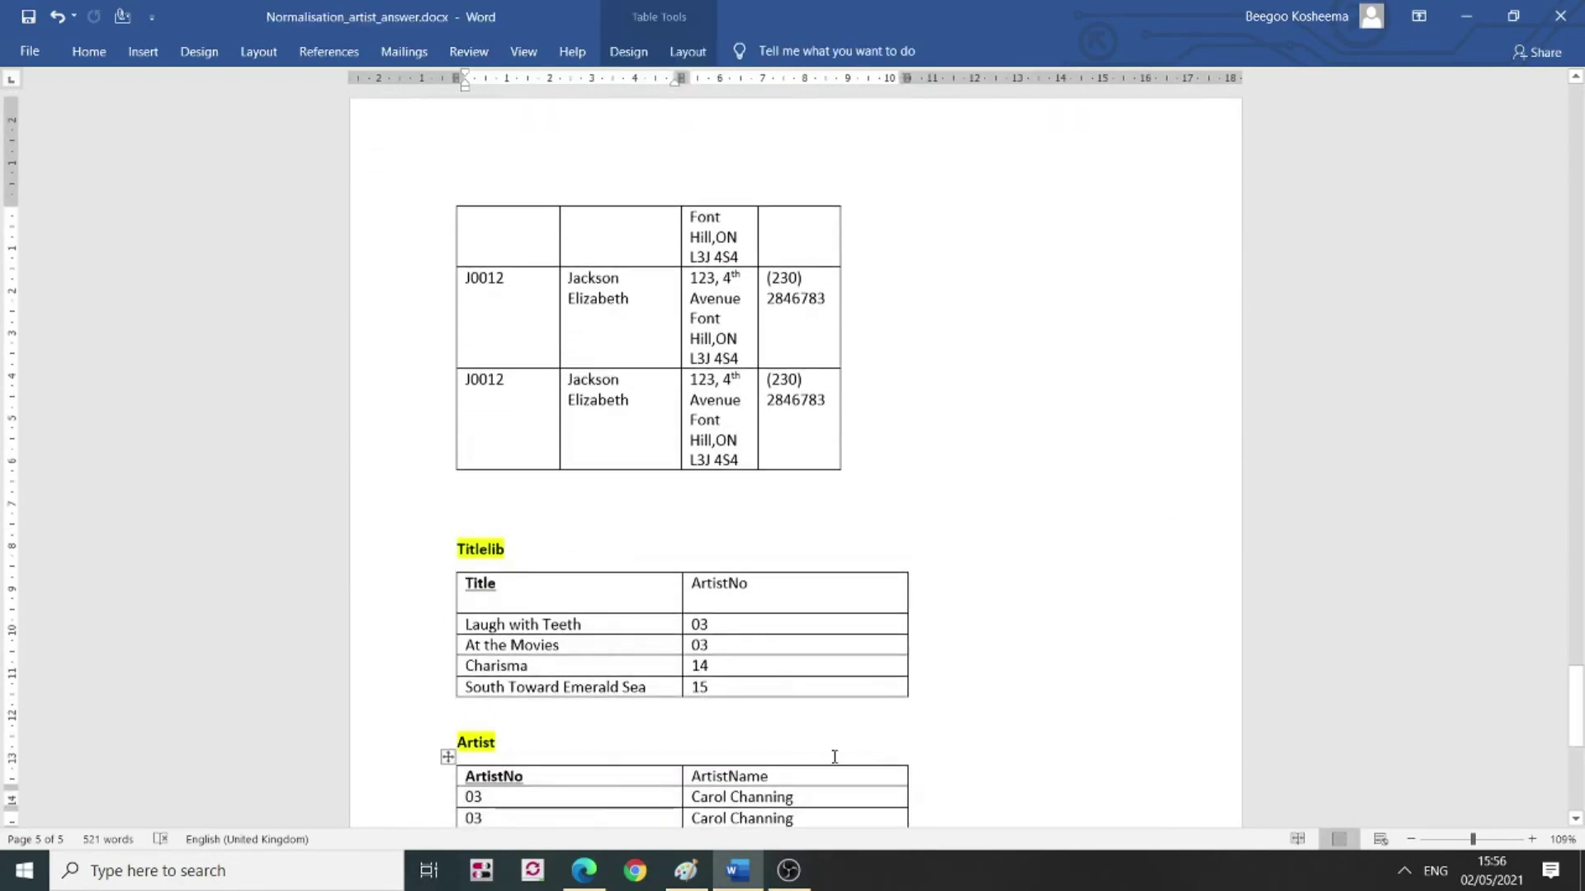
pyautogui.scroll(-1, 1114, 739)
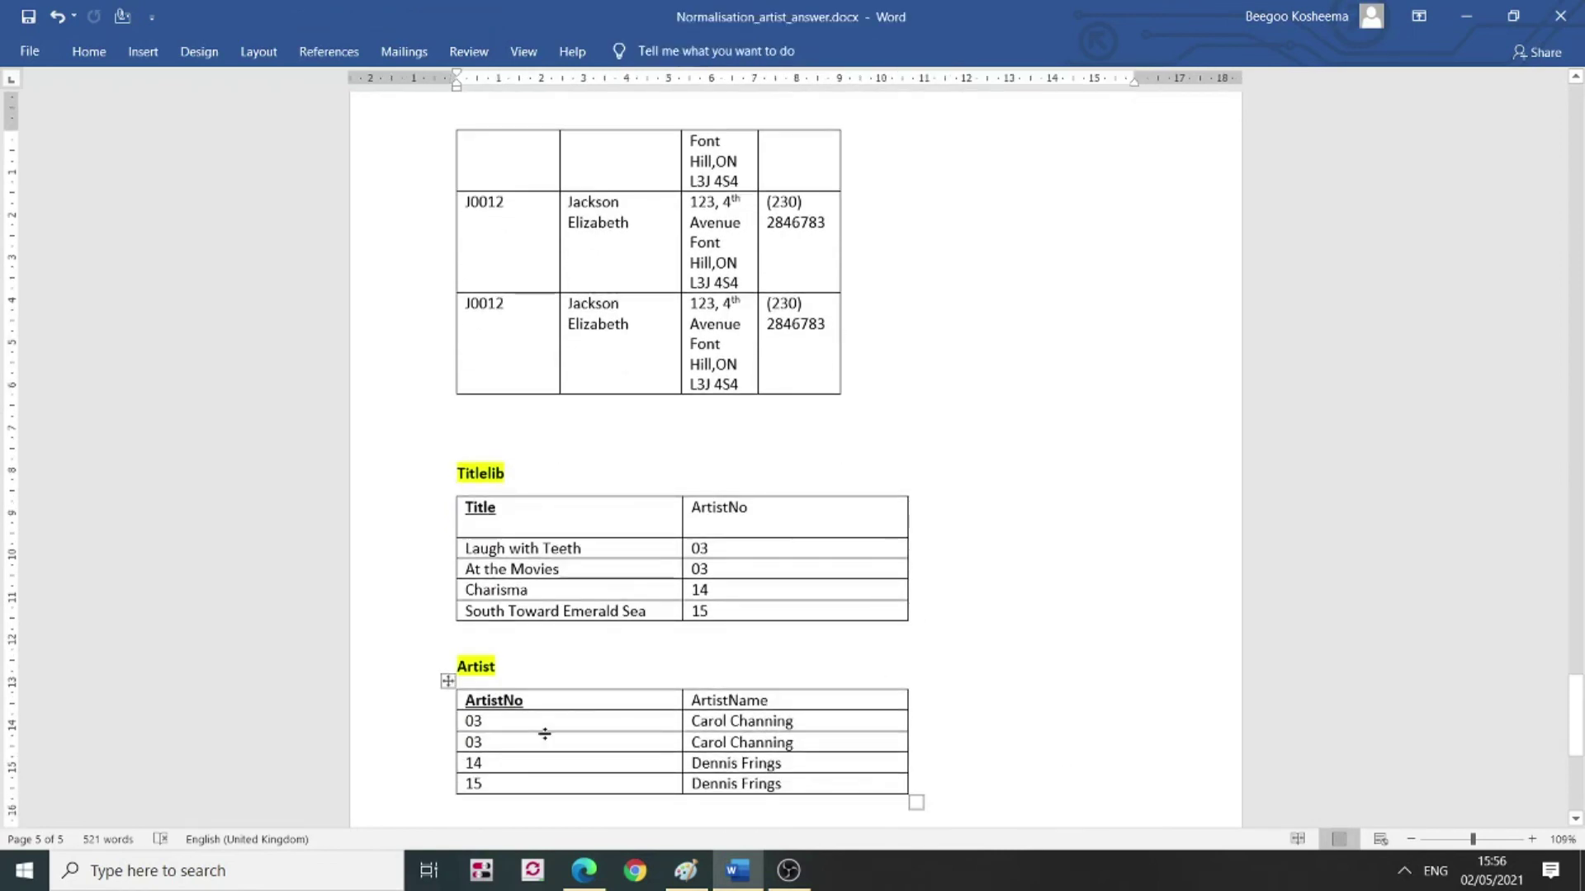
pyautogui.moveTo(546, 737); pyautogui.dragTo(728, 753)
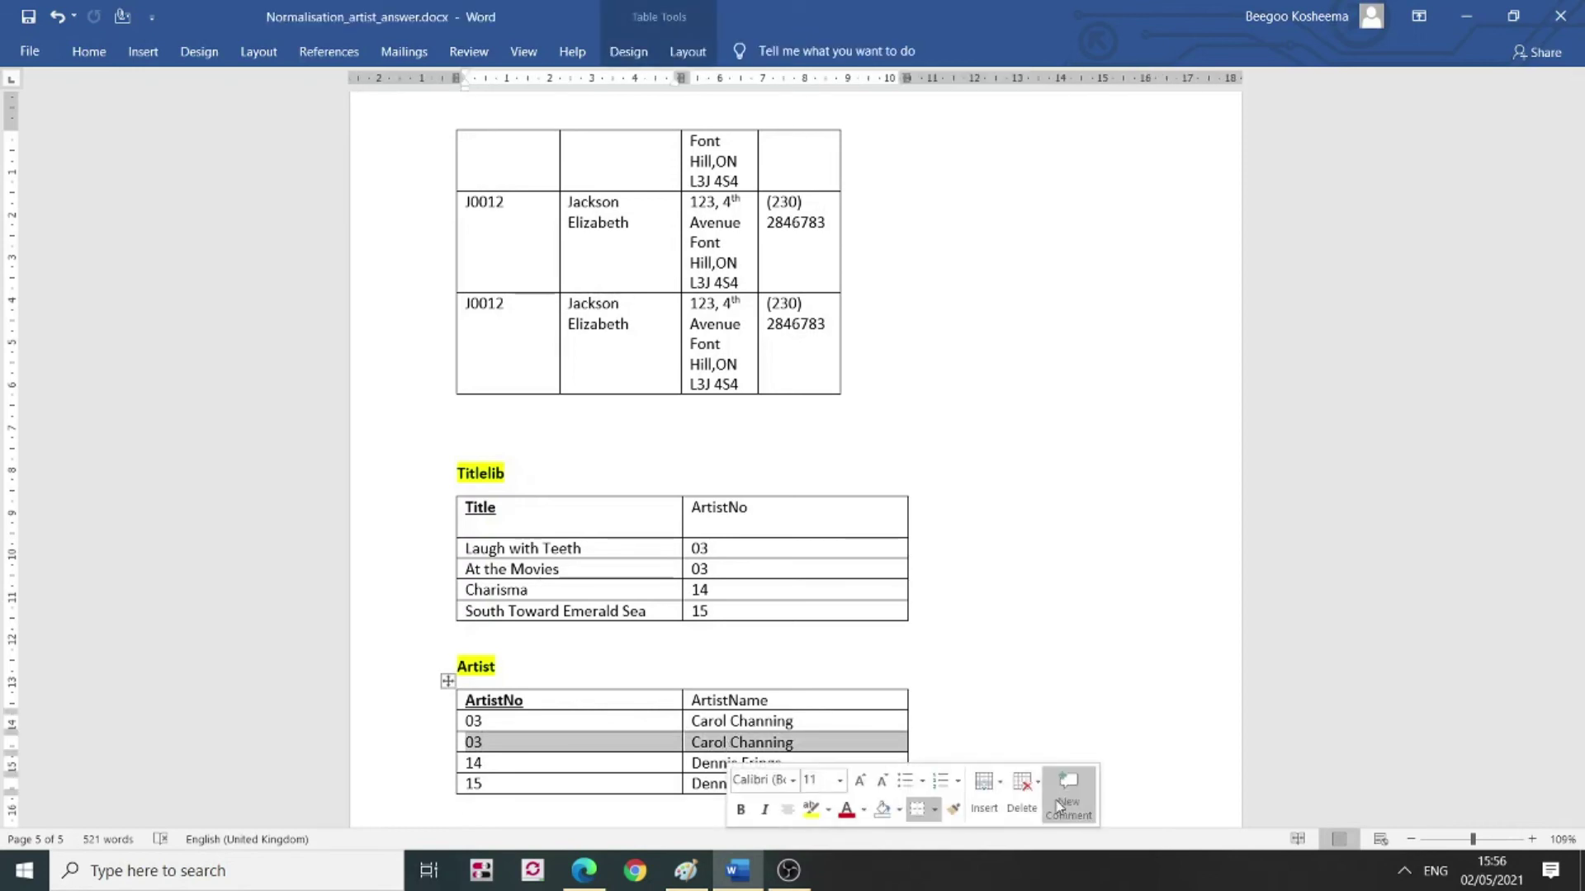
pyautogui.click(1039, 801)
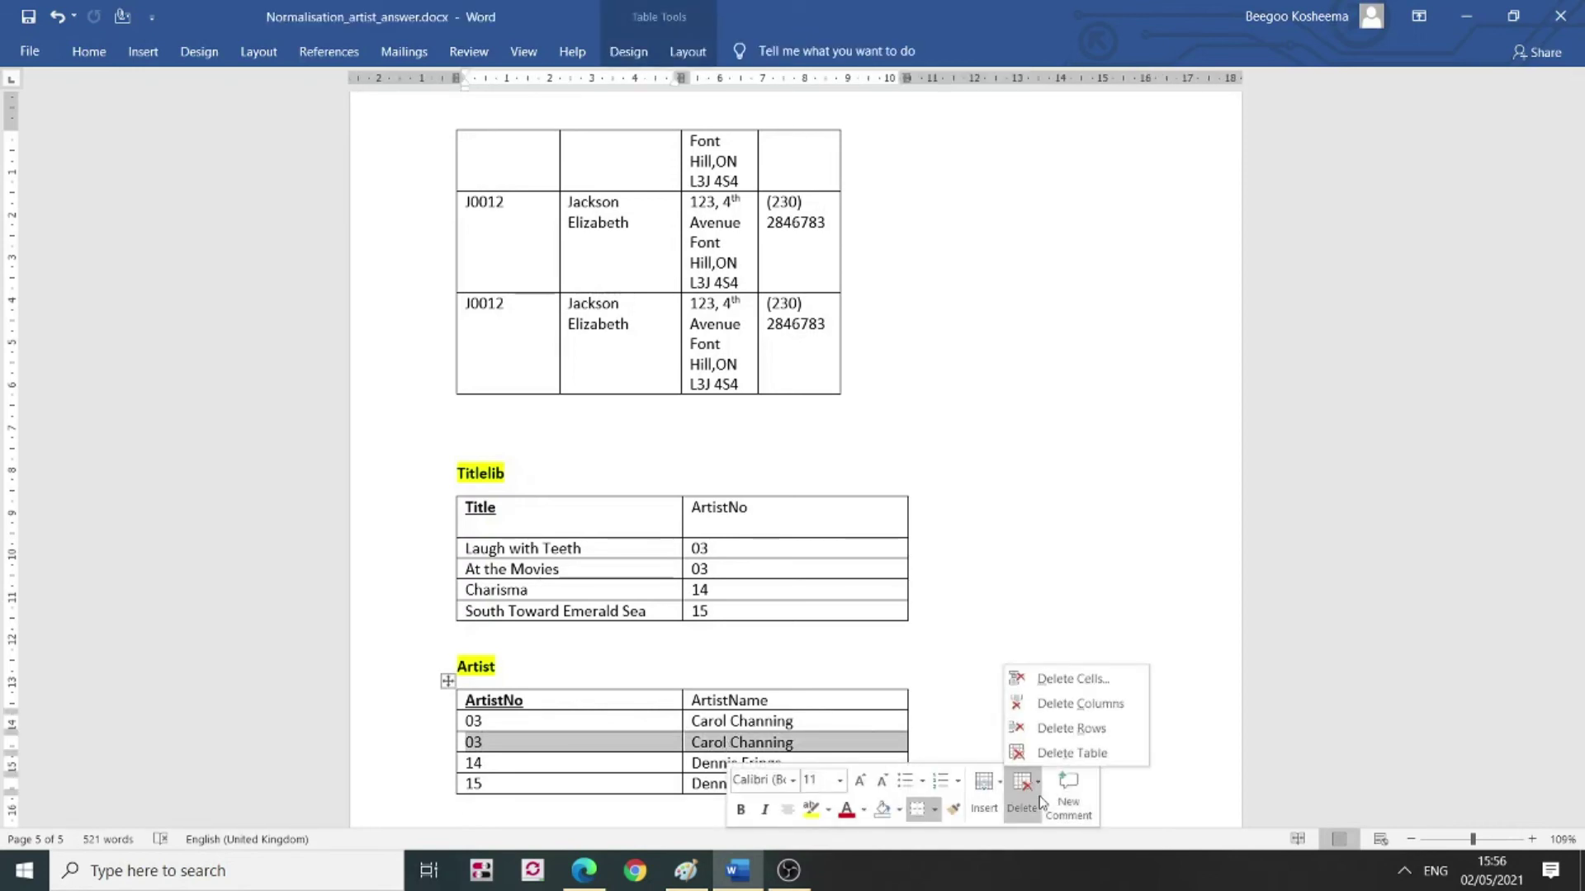
pyautogui.click(1093, 725)
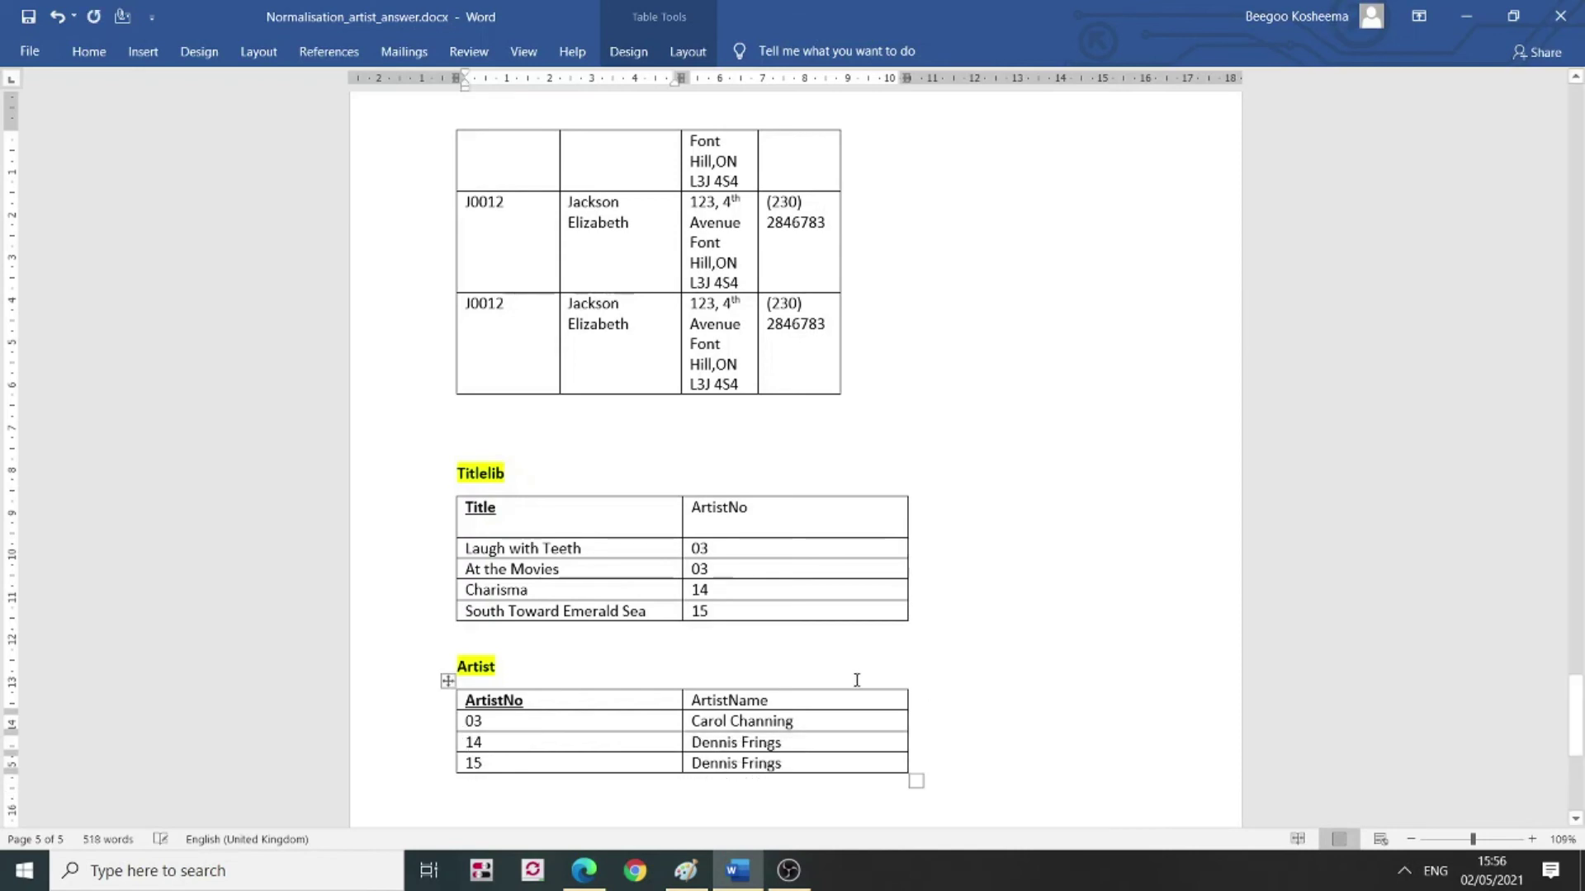
pyautogui.click(606, 723)
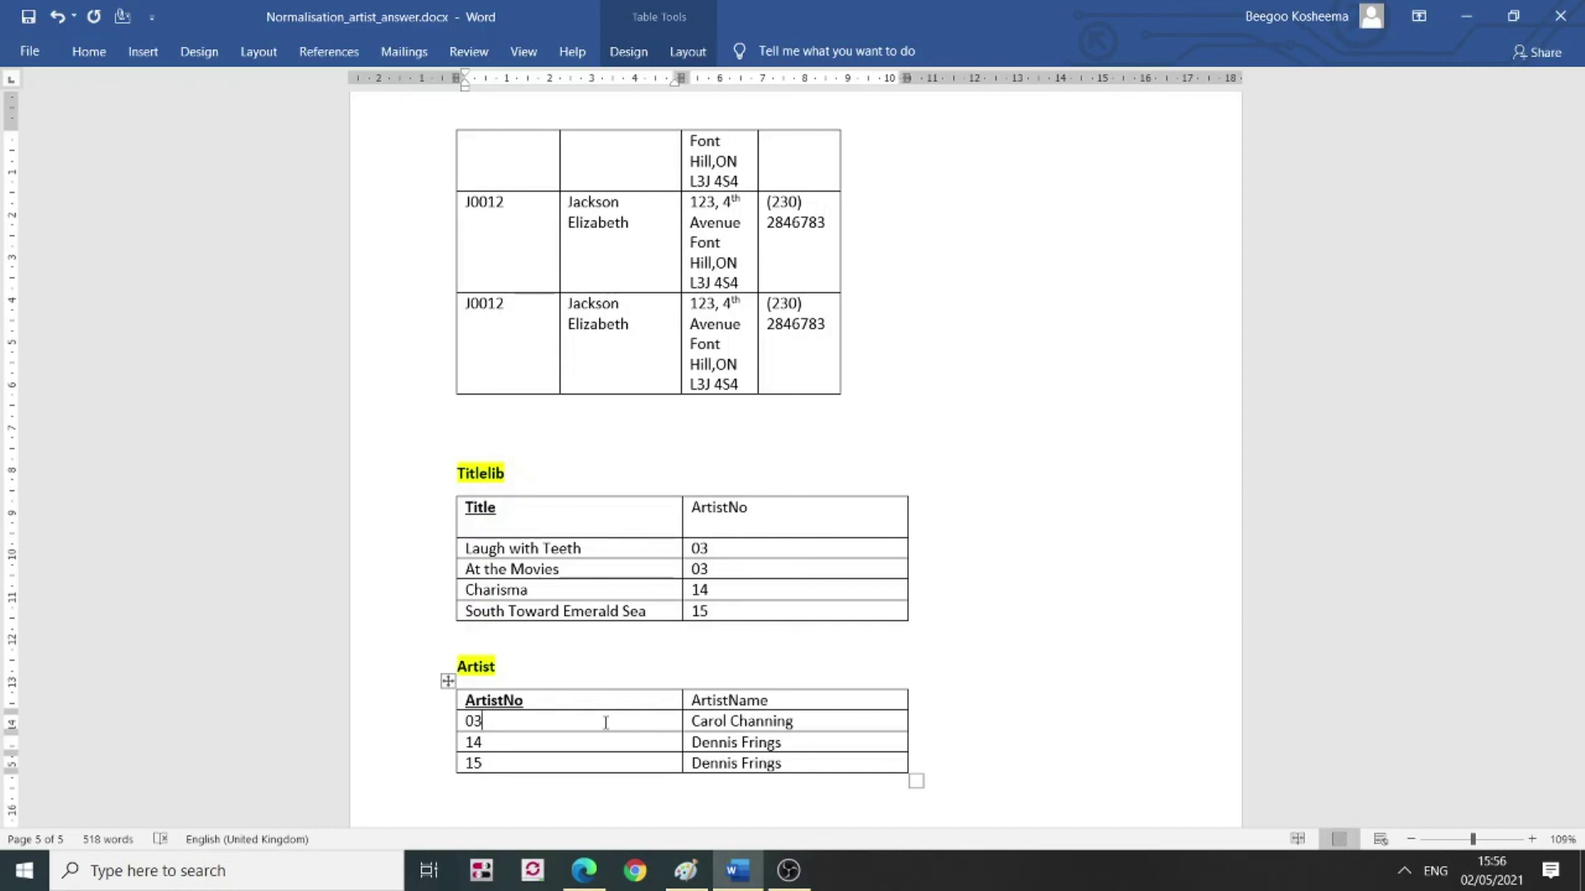
pyautogui.scroll(10, 606, 722)
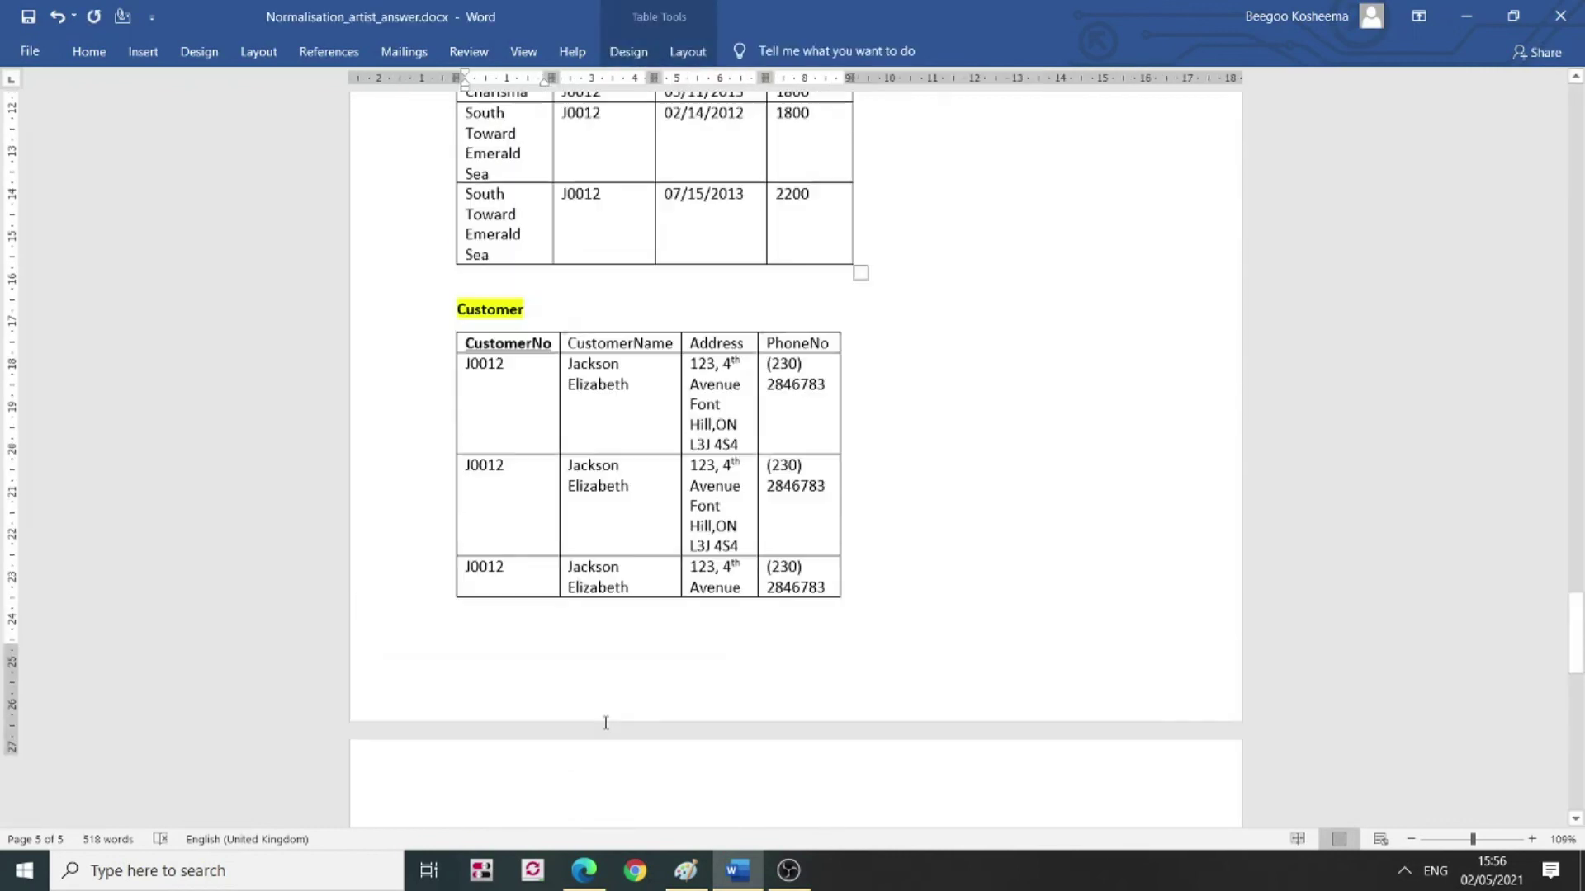
pyautogui.press('pageup')
pyautogui.press('pageup')
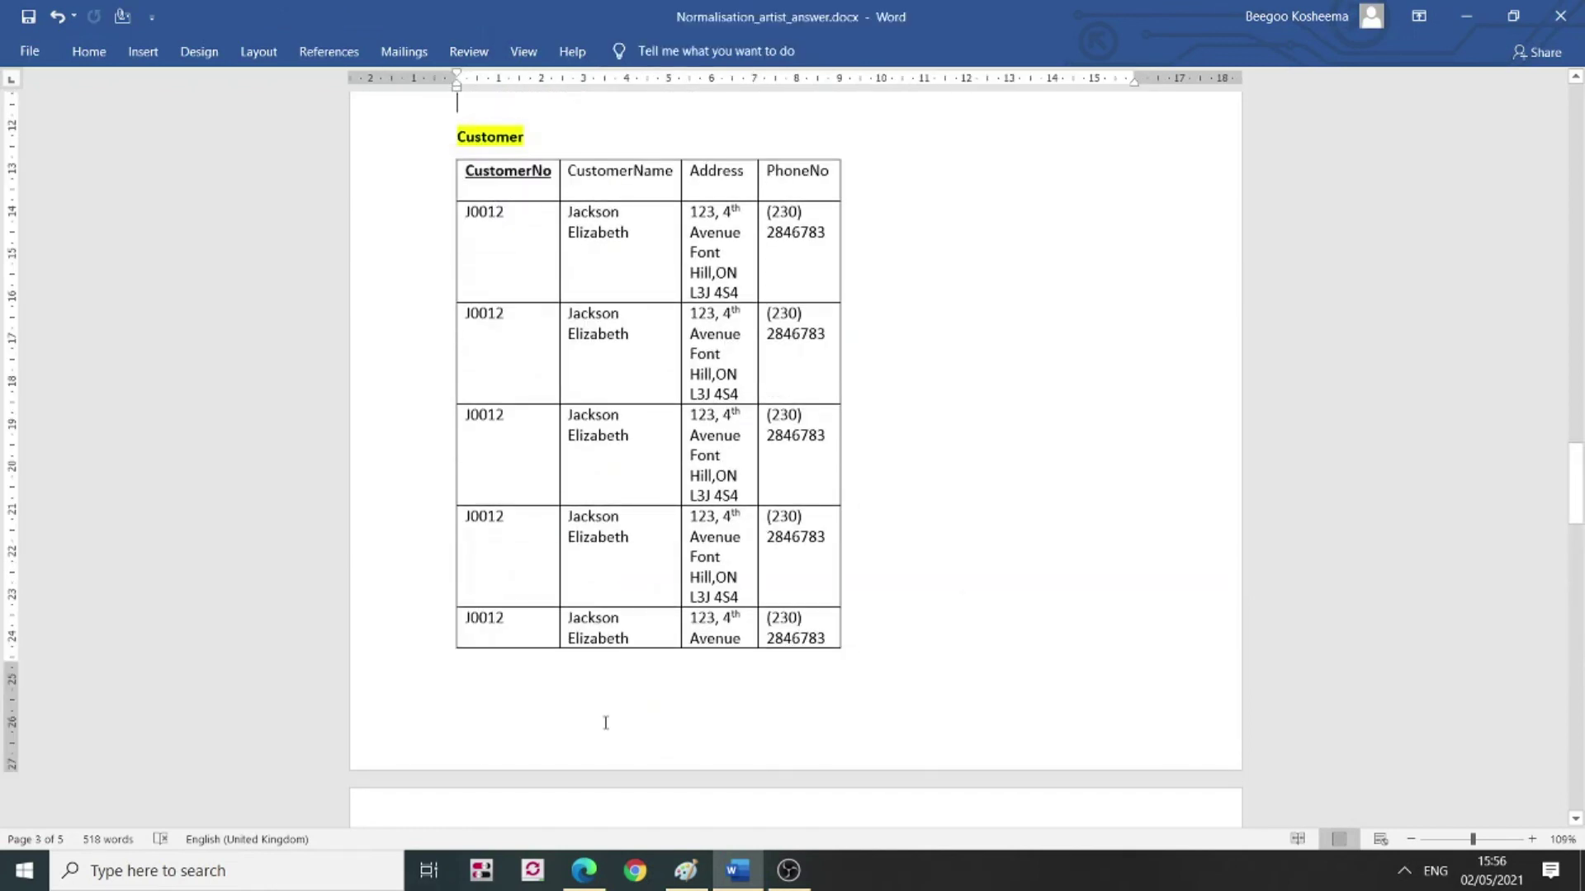
pyautogui.press('pagedown')
pyautogui.press('pagedown')
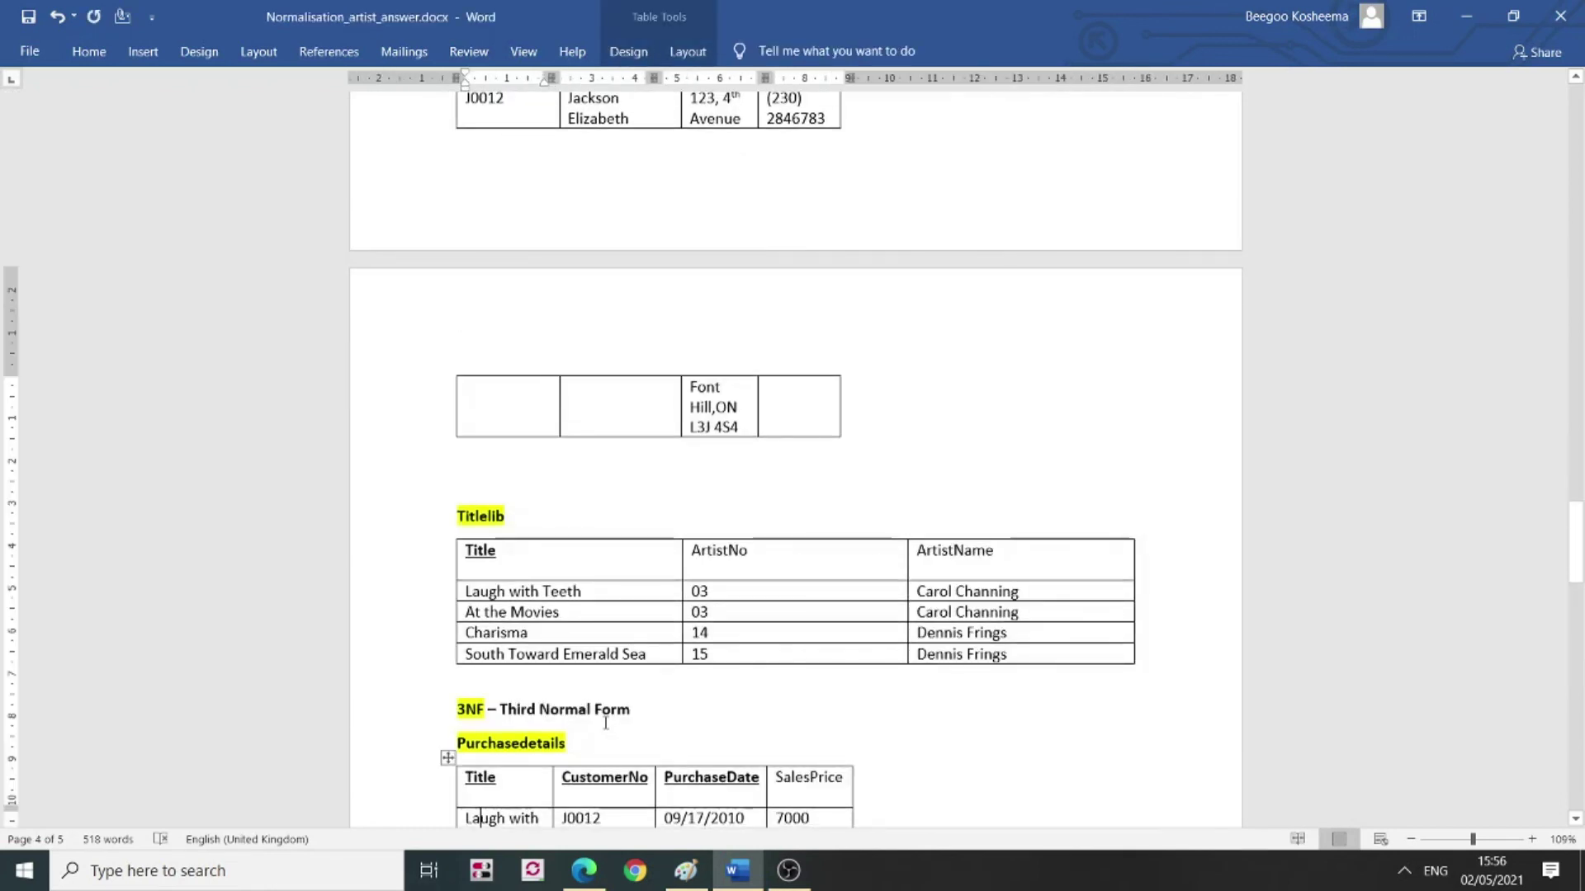
pyautogui.press('Up')
pyautogui.press('Up')
pyautogui.press('Up')
pyautogui.press('Up')
pyautogui.press('Up')
pyautogui.press('Up')
pyautogui.press('Up')
pyautogui.press('Up')
pyautogui.press('Up')
pyautogui.press('Up')
pyautogui.press('Up')
pyautogui.press('Up')
pyautogui.press('Up')
pyautogui.press('Up')
pyautogui.press('Up')
pyautogui.press('Up')
pyautogui.press('Up')
pyautogui.press('Up')
pyautogui.press('Up')
pyautogui.press('Up')
pyautogui.press('Up')
pyautogui.press('Up')
pyautogui.press('Up')
pyautogui.press('Up')
pyautogui.press('Up')
pyautogui.press('Up')
pyautogui.press('Up')
pyautogui.press('Up')
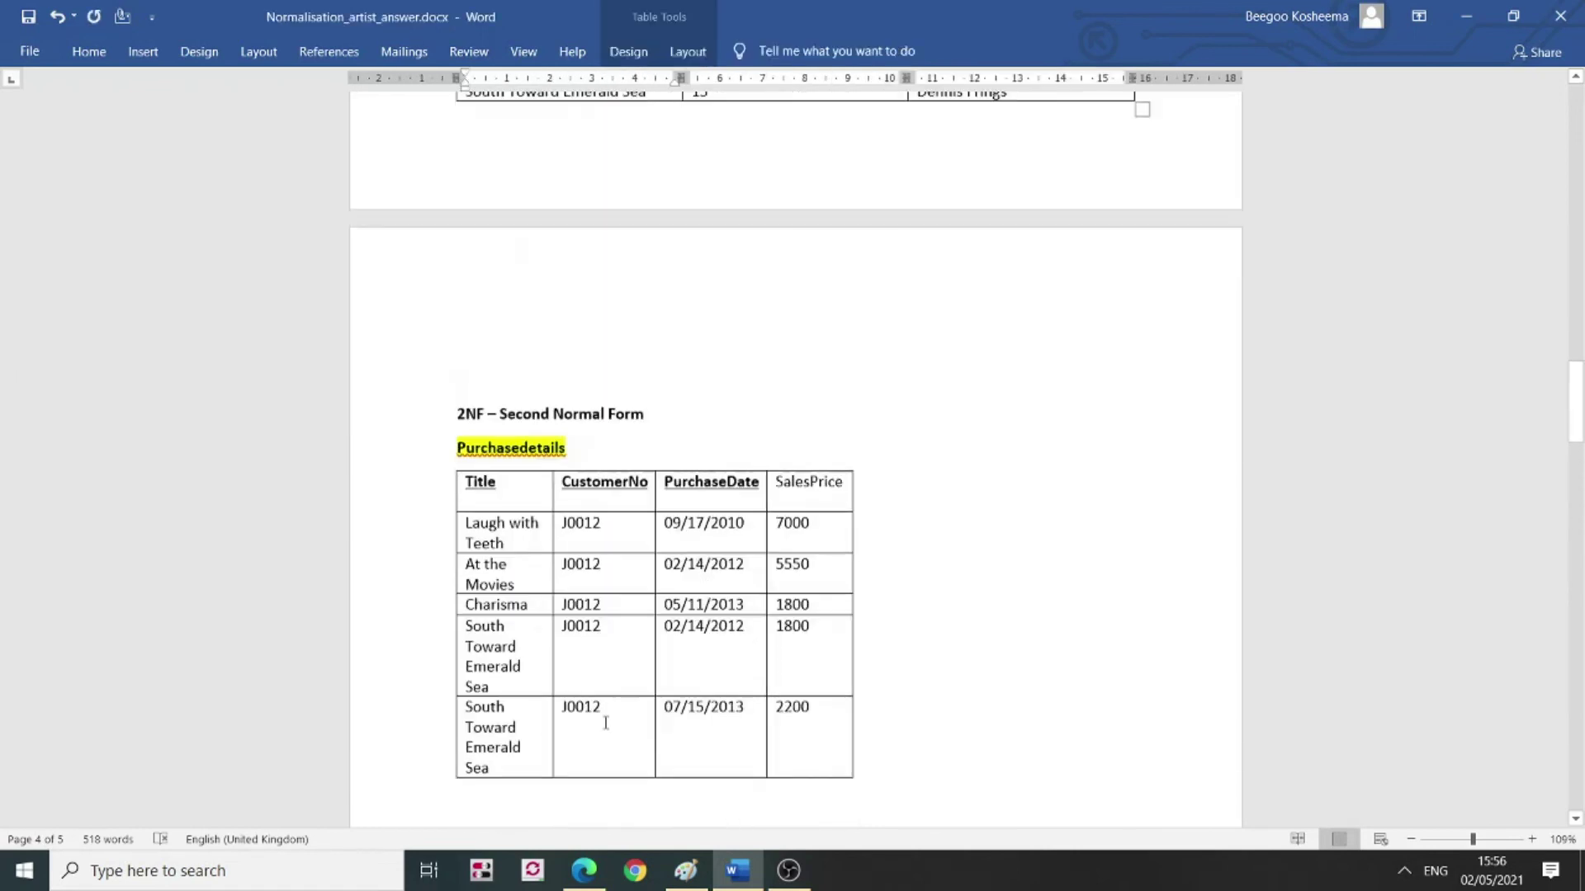
pyautogui.press('Up')
pyautogui.press('Up')
pyautogui.press('Up')
pyautogui.press('Up')
pyautogui.press('Up')
pyautogui.press('Up')
pyautogui.press('Up')
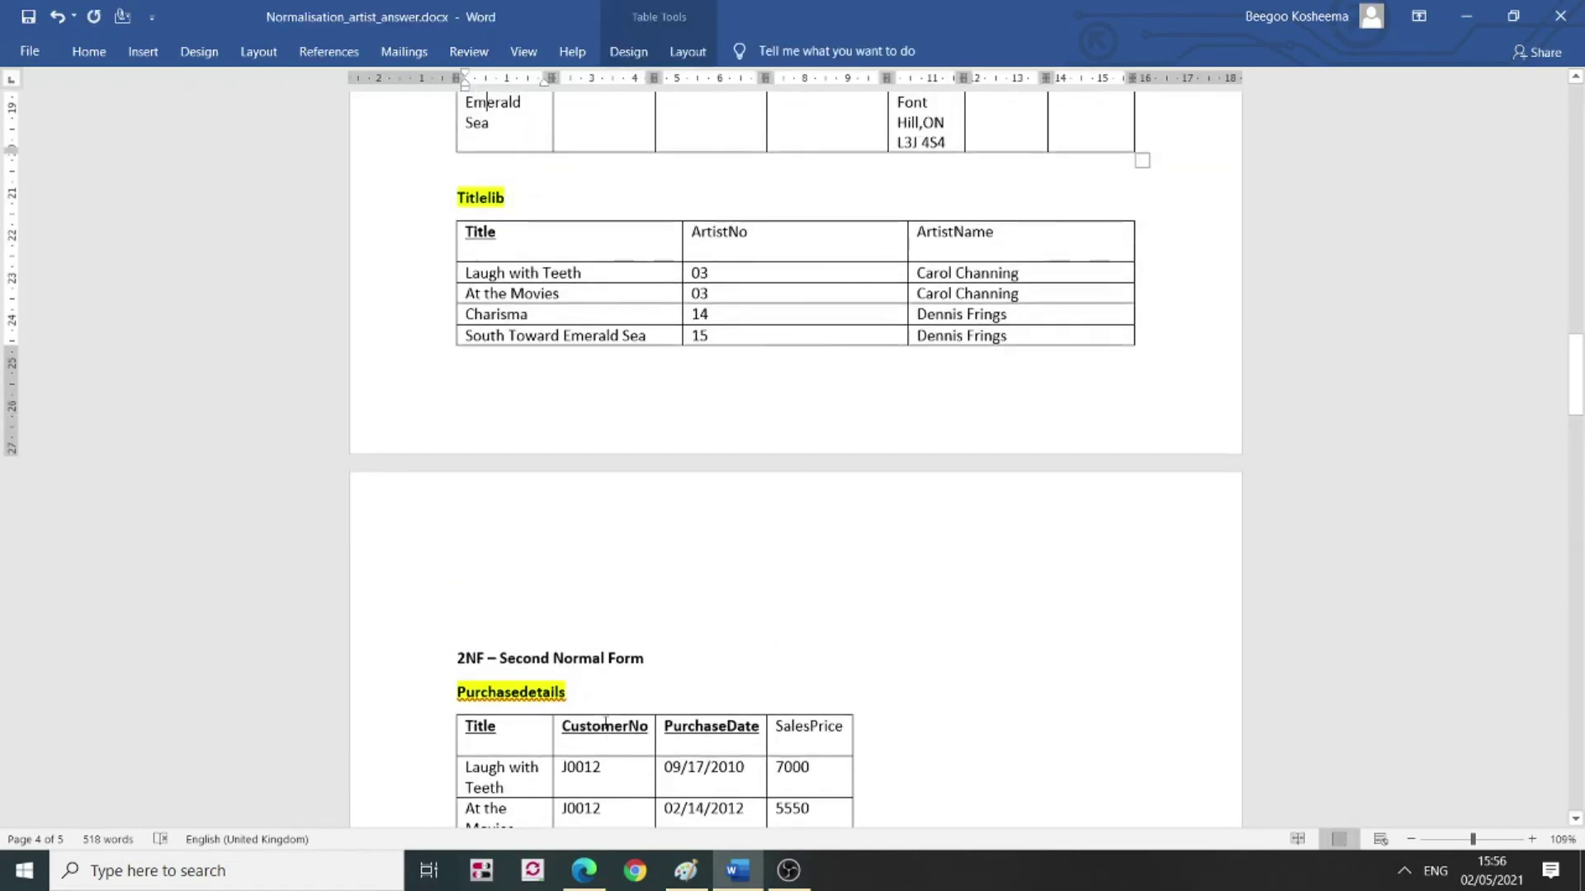
pyautogui.press('Up')
pyautogui.press('Up')
pyautogui.press('Up')
pyautogui.press('Up')
pyautogui.press('Up')
pyautogui.press('Up')
pyautogui.press('Up')
pyautogui.press('Up')
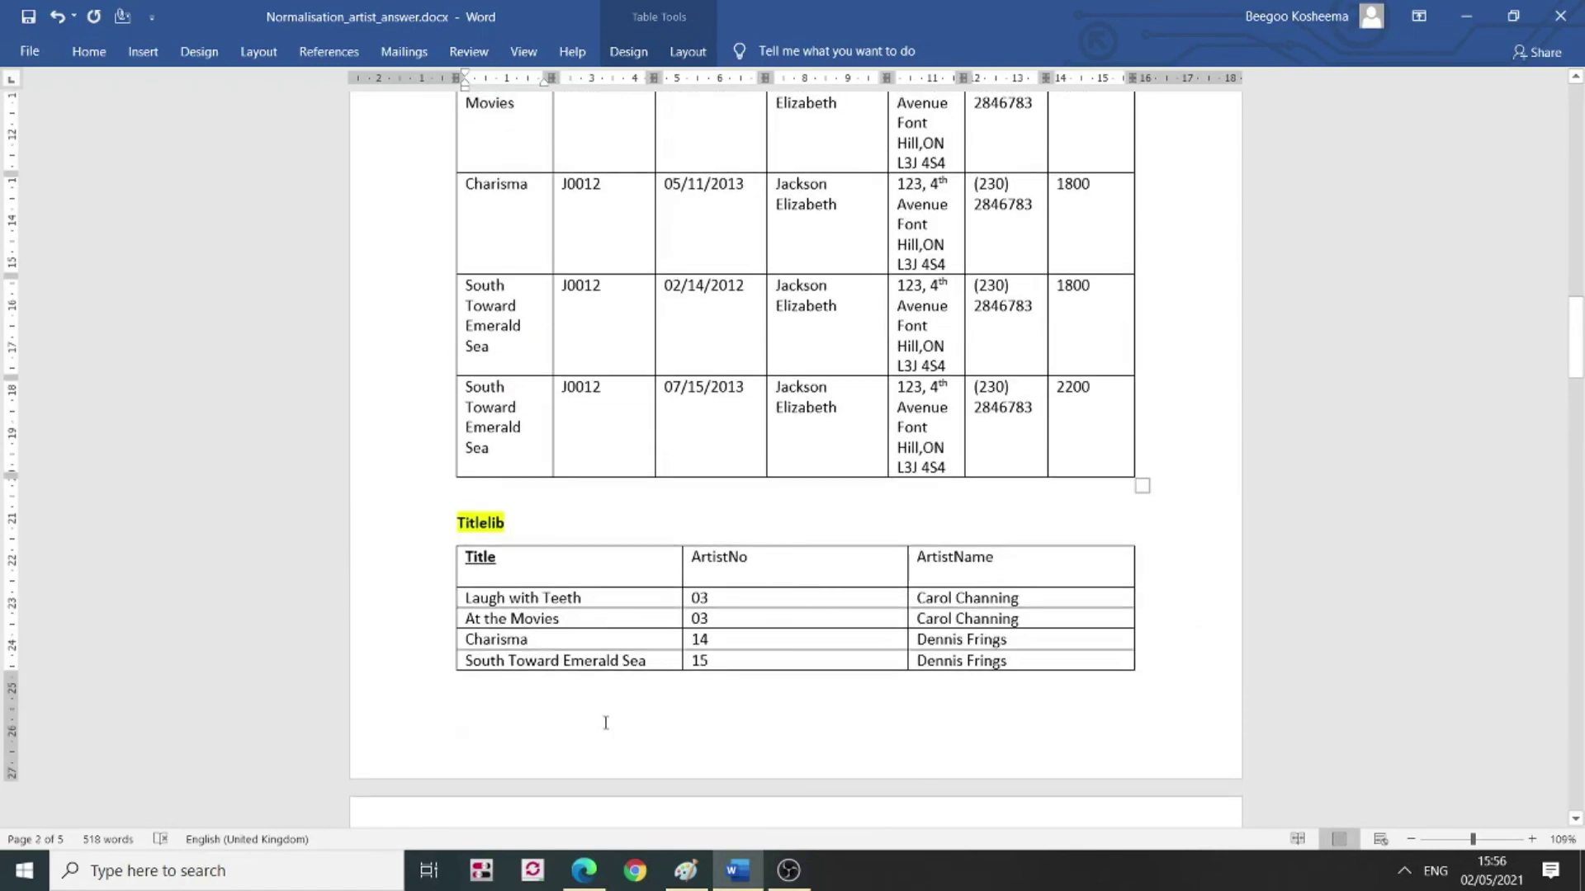
pyautogui.press('Up')
pyautogui.press('Up')
pyautogui.press('Up')
pyautogui.press('Up')
pyautogui.press('Up')
pyautogui.press('Up')
pyautogui.press('Up')
pyautogui.press('Up')
pyautogui.press('Up')
pyautogui.press('Up')
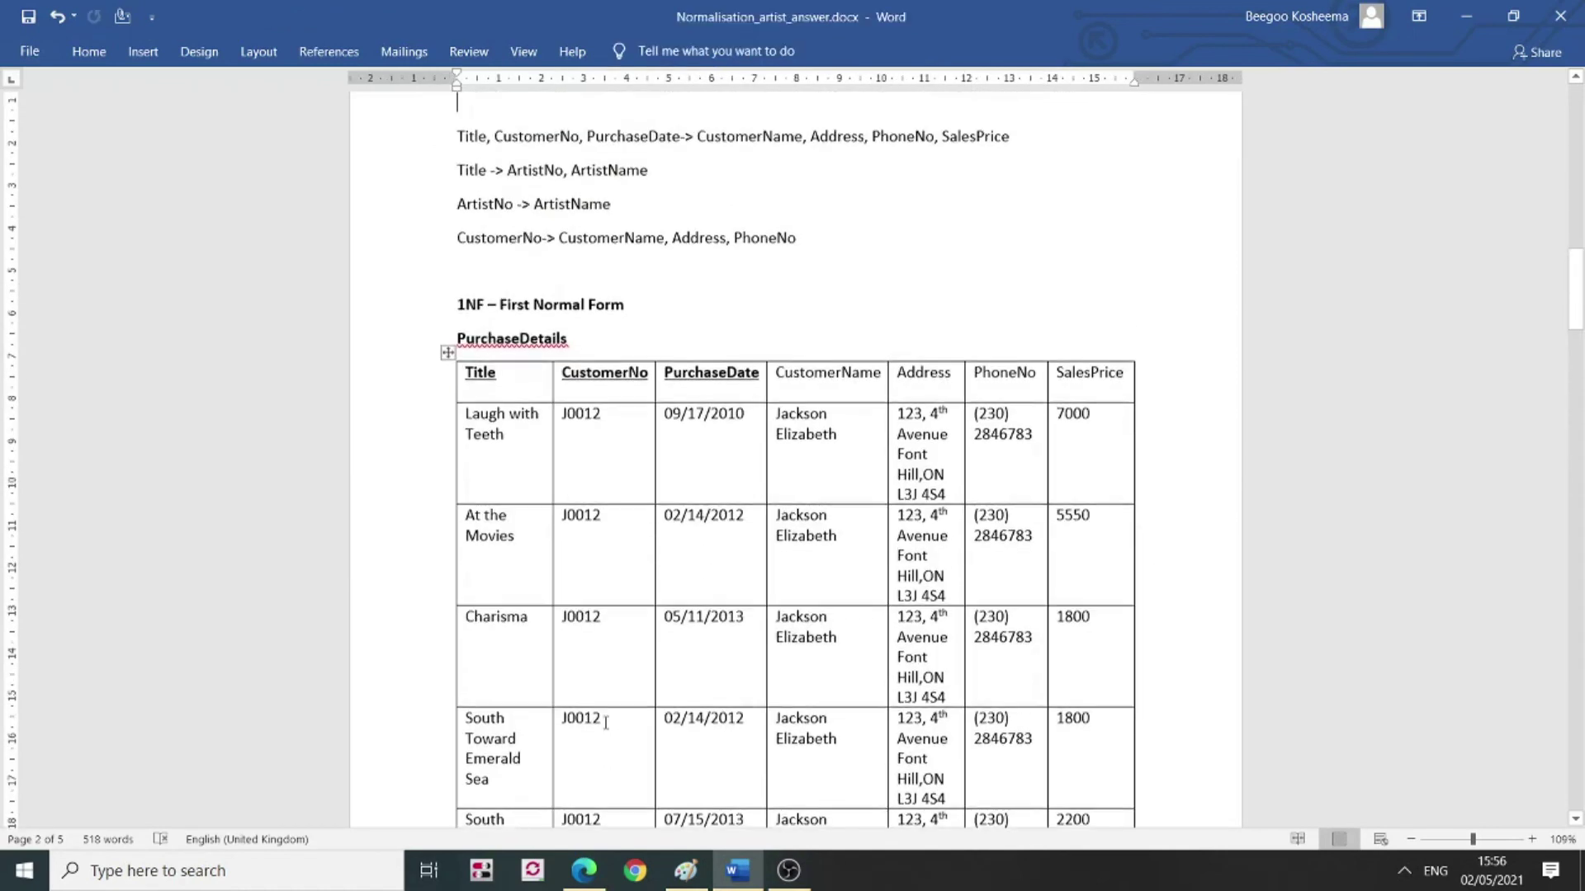
pyautogui.press('Up')
pyautogui.press('Up')
pyautogui.press('Up')
pyautogui.press('Up')
pyautogui.press('Up')
pyautogui.press('Up')
pyautogui.press('Up')
pyautogui.press('Up')
pyautogui.press('Up')
pyautogui.press('Up')
pyautogui.press('Up')
pyautogui.press('Up')
pyautogui.press('Up')
pyautogui.press('Up')
pyautogui.press('Up')
pyautogui.press('Up')
pyautogui.press('Up')
pyautogui.press('Up')
pyautogui.press('Up')
pyautogui.press('Up')
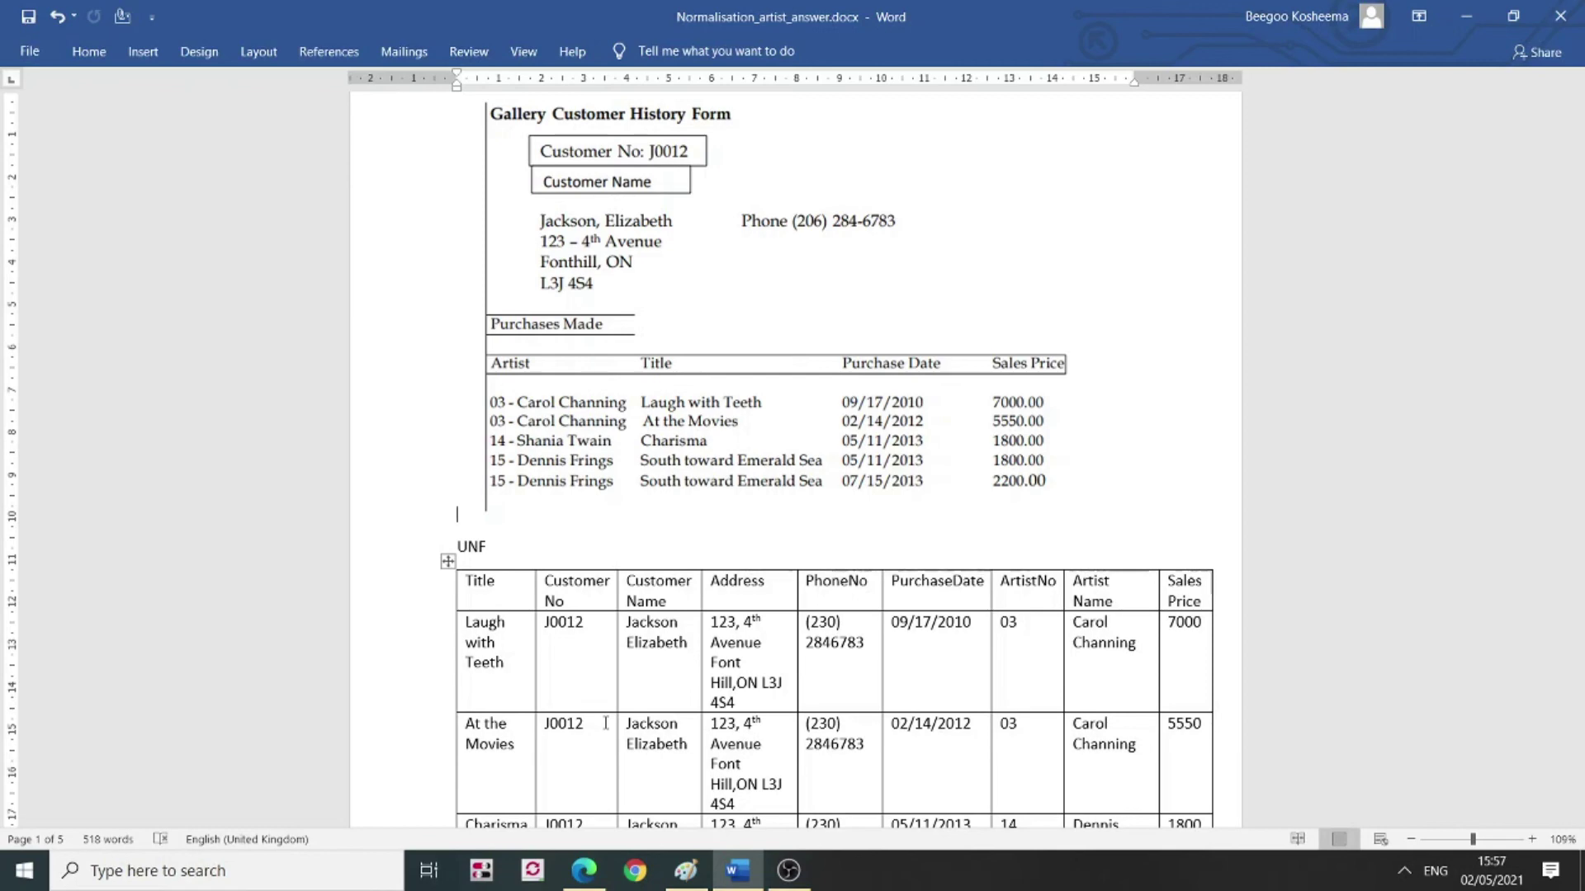
pyautogui.press('Down')
pyautogui.press('Down')
pyautogui.press('Down')
pyautogui.press('Down')
pyautogui.press('Down')
pyautogui.press('Down')
pyautogui.press('Down')
pyautogui.press('Down')
pyautogui.press('Down')
pyautogui.press('Down')
pyautogui.press('Down')
pyautogui.press('Down')
pyautogui.press('Down')
pyautogui.press('Down')
pyautogui.press('Down')
pyautogui.press('Down')
pyautogui.press('Down')
pyautogui.press('Down')
pyautogui.press('Down')
pyautogui.press('Down')
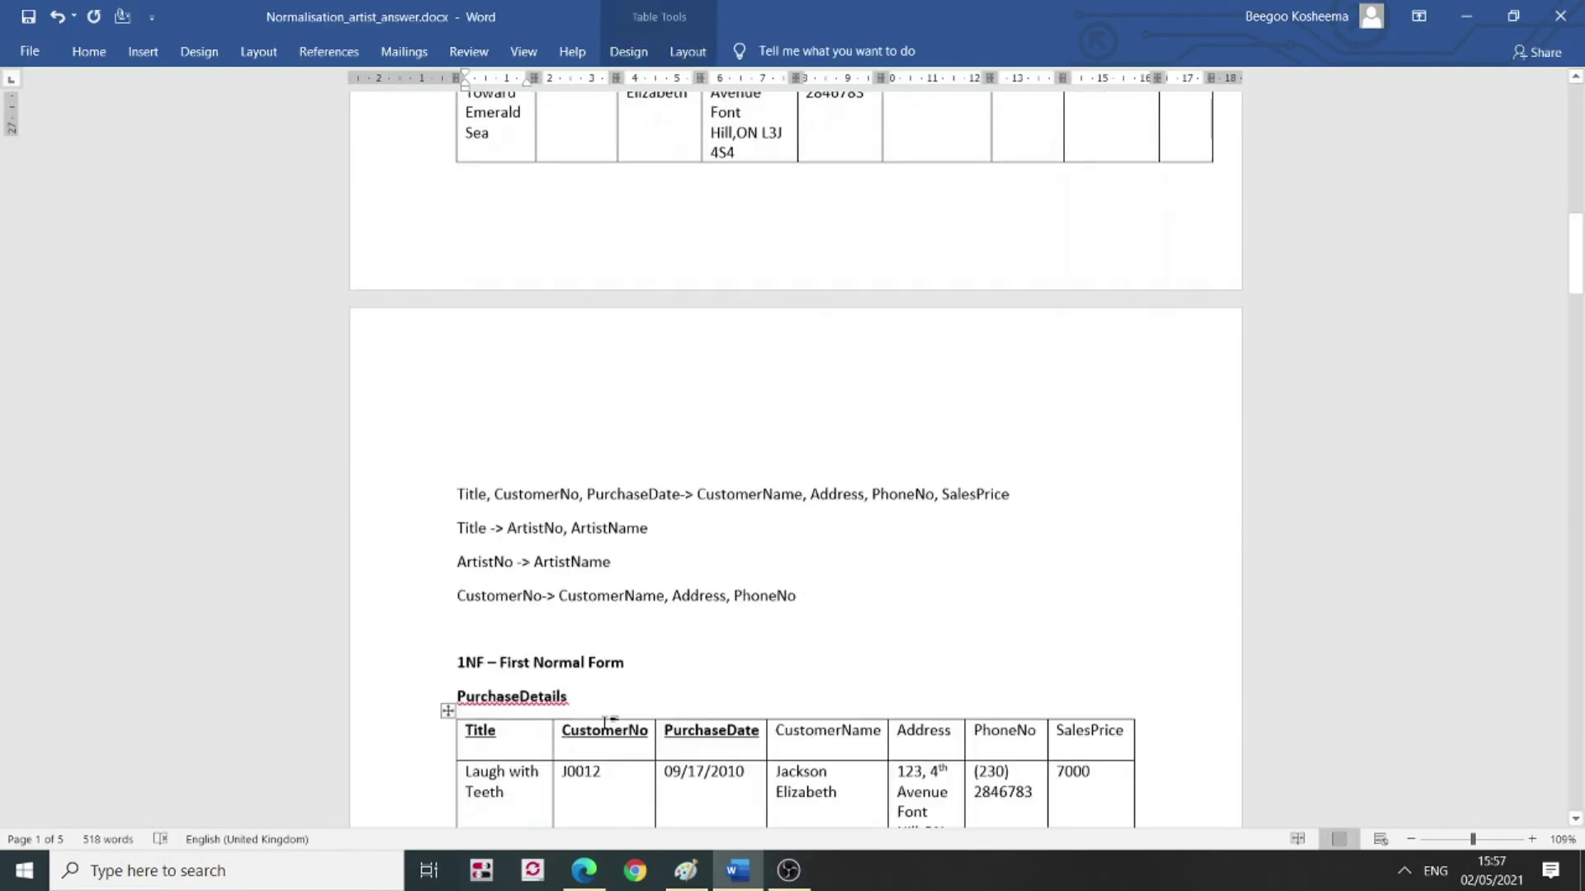
pyautogui.press('Down')
pyautogui.press('Down')
pyautogui.press('Down')
pyautogui.press('Down')
pyautogui.press('Down')
pyautogui.press('Down')
pyautogui.press('Down')
pyautogui.press('Down')
pyautogui.press('Down')
pyautogui.press('Down')
pyautogui.press('Down')
pyautogui.press('Down')
pyautogui.press('Down')
pyautogui.press('Down')
pyautogui.press('Down')
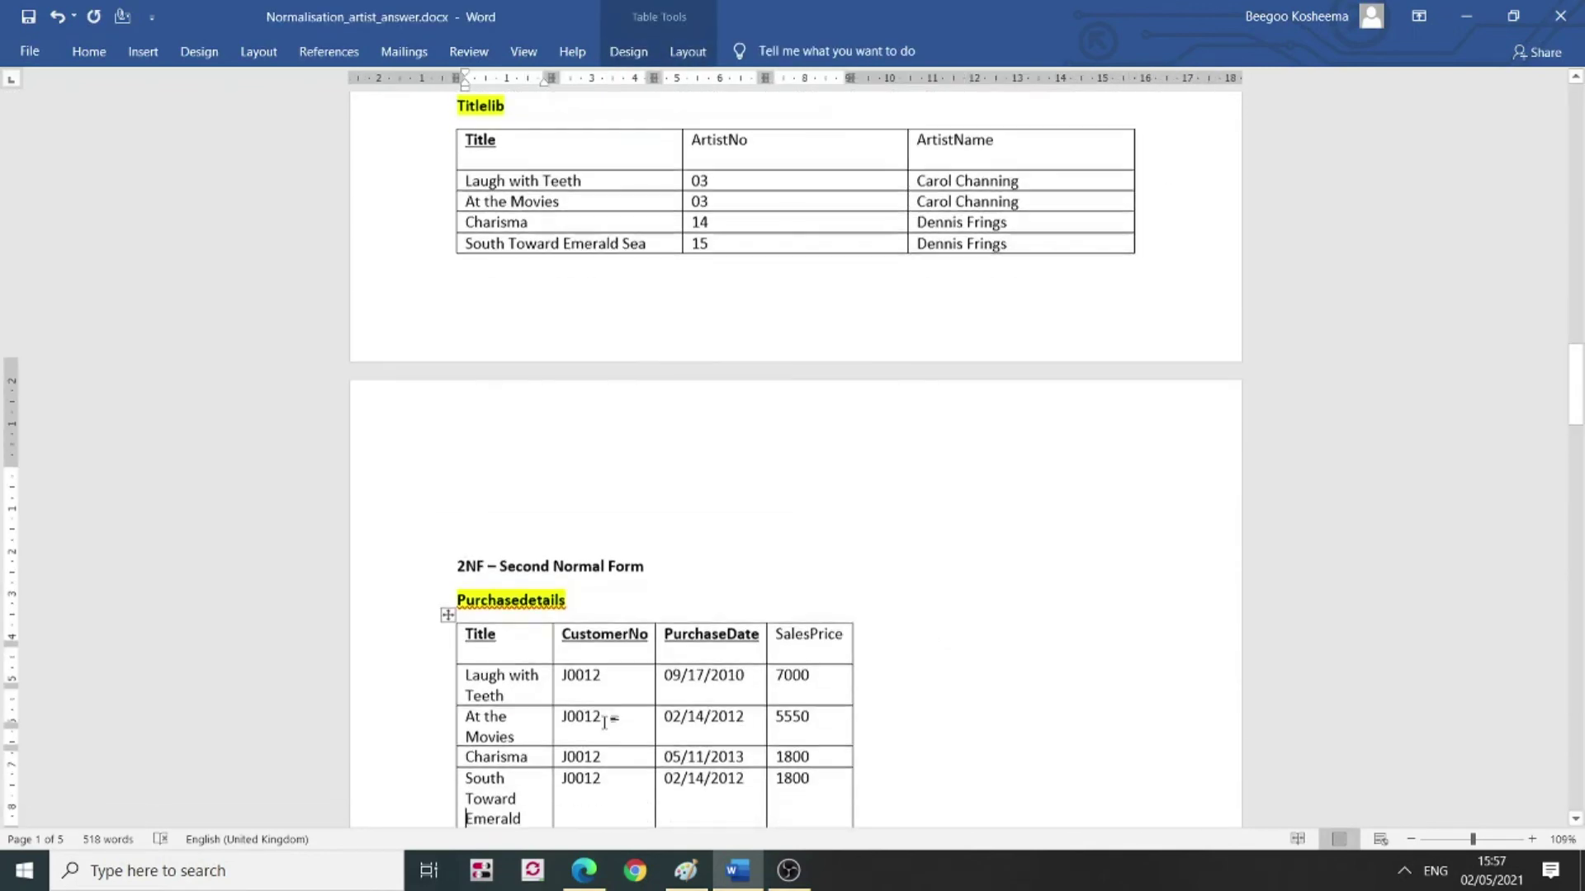
pyautogui.press('Down')
pyautogui.press('Down')
pyautogui.press('Down')
pyautogui.press('Down')
pyautogui.press('Down')
pyautogui.press('Down')
pyautogui.press('Down')
pyautogui.press('Down')
pyautogui.press('Down')
pyautogui.press('Down')
pyautogui.press('Down')
pyautogui.press('Down')
pyautogui.press('Down')
pyautogui.press('Down')
pyautogui.press('Down')
pyautogui.press('Down')
pyautogui.press('Down')
pyautogui.press('Down')
pyautogui.press('Down')
pyautogui.press('Down')
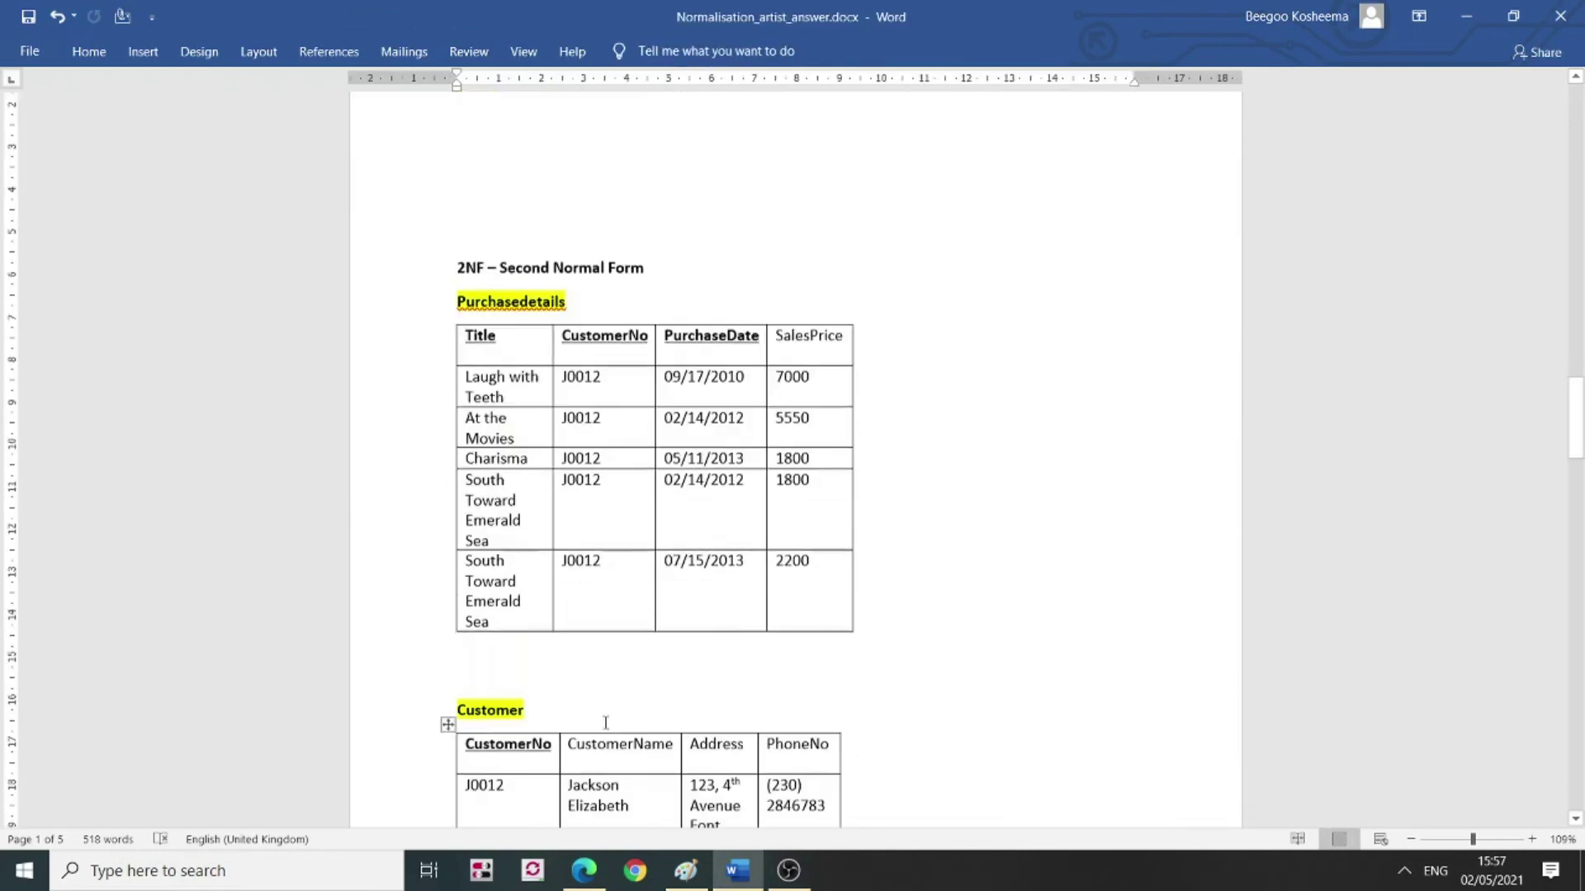
pyautogui.press('Down')
pyautogui.press('Down')
pyautogui.press('Down')
pyautogui.press('Down')
pyautogui.press('Down')
pyautogui.press('Down')
pyautogui.press('Down')
pyautogui.press('Down')
pyautogui.press('Down')
pyautogui.press('Down')
pyautogui.press('Down')
pyautogui.press('Down')
pyautogui.press('Down')
pyautogui.press('Down')
pyautogui.press('Down')
pyautogui.press('Down')
pyautogui.press('Down')
pyautogui.press('Down')
pyautogui.press('Down')
pyautogui.press('Down')
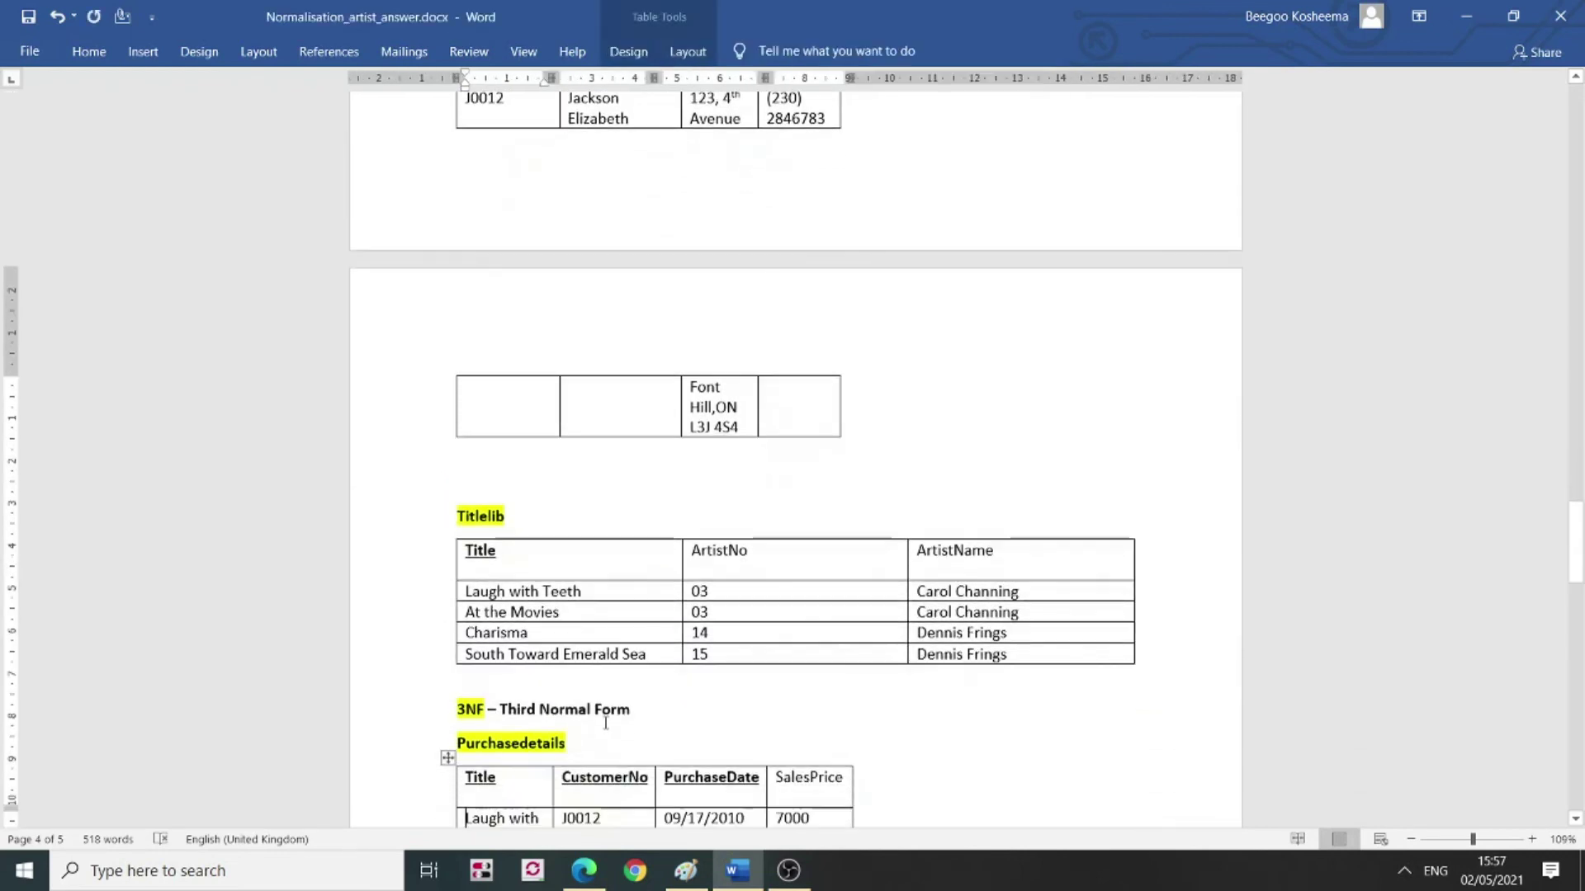
pyautogui.press('Down')
pyautogui.press('Down')
pyautogui.press('Down')
pyautogui.press('Down')
pyautogui.press('Down')
pyautogui.press('Down')
pyautogui.press('Down')
pyautogui.press('Down')
pyautogui.press('Down')
pyautogui.press('Down')
pyautogui.press('Down')
pyautogui.press('Down')
pyautogui.press('Down')
pyautogui.press('Down')
pyautogui.press('Down')
pyautogui.press('Down')
pyautogui.press('Down')
pyautogui.press('Down')
pyautogui.press('Down')
pyautogui.press('Down')
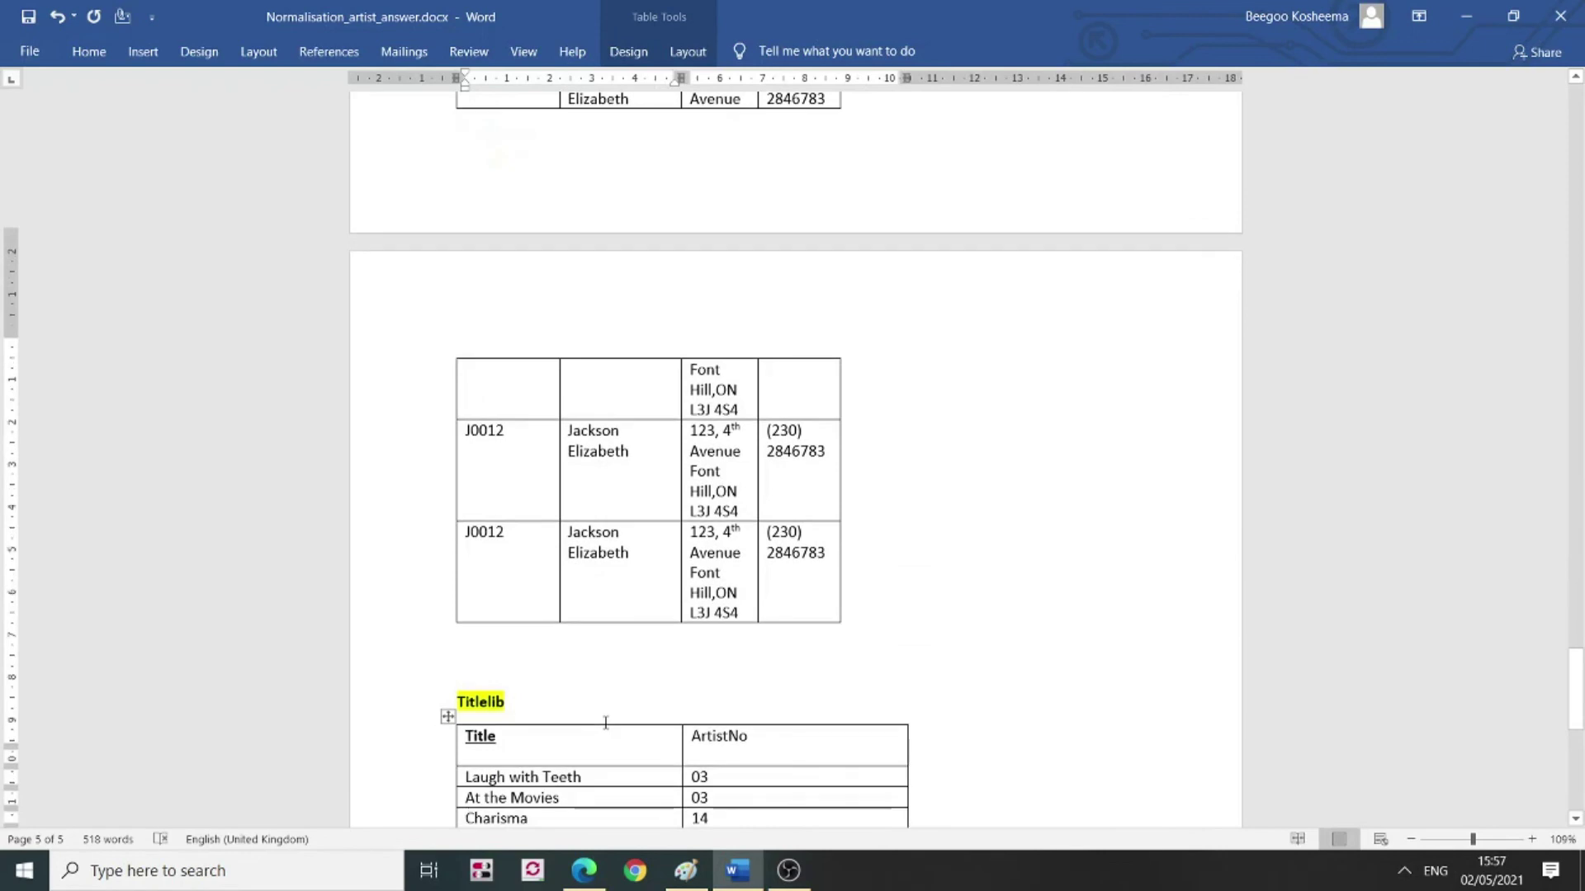
pyautogui.press('Down')
pyautogui.press('Down')
pyautogui.press('Down')
pyautogui.press('Down')
pyautogui.press('Down')
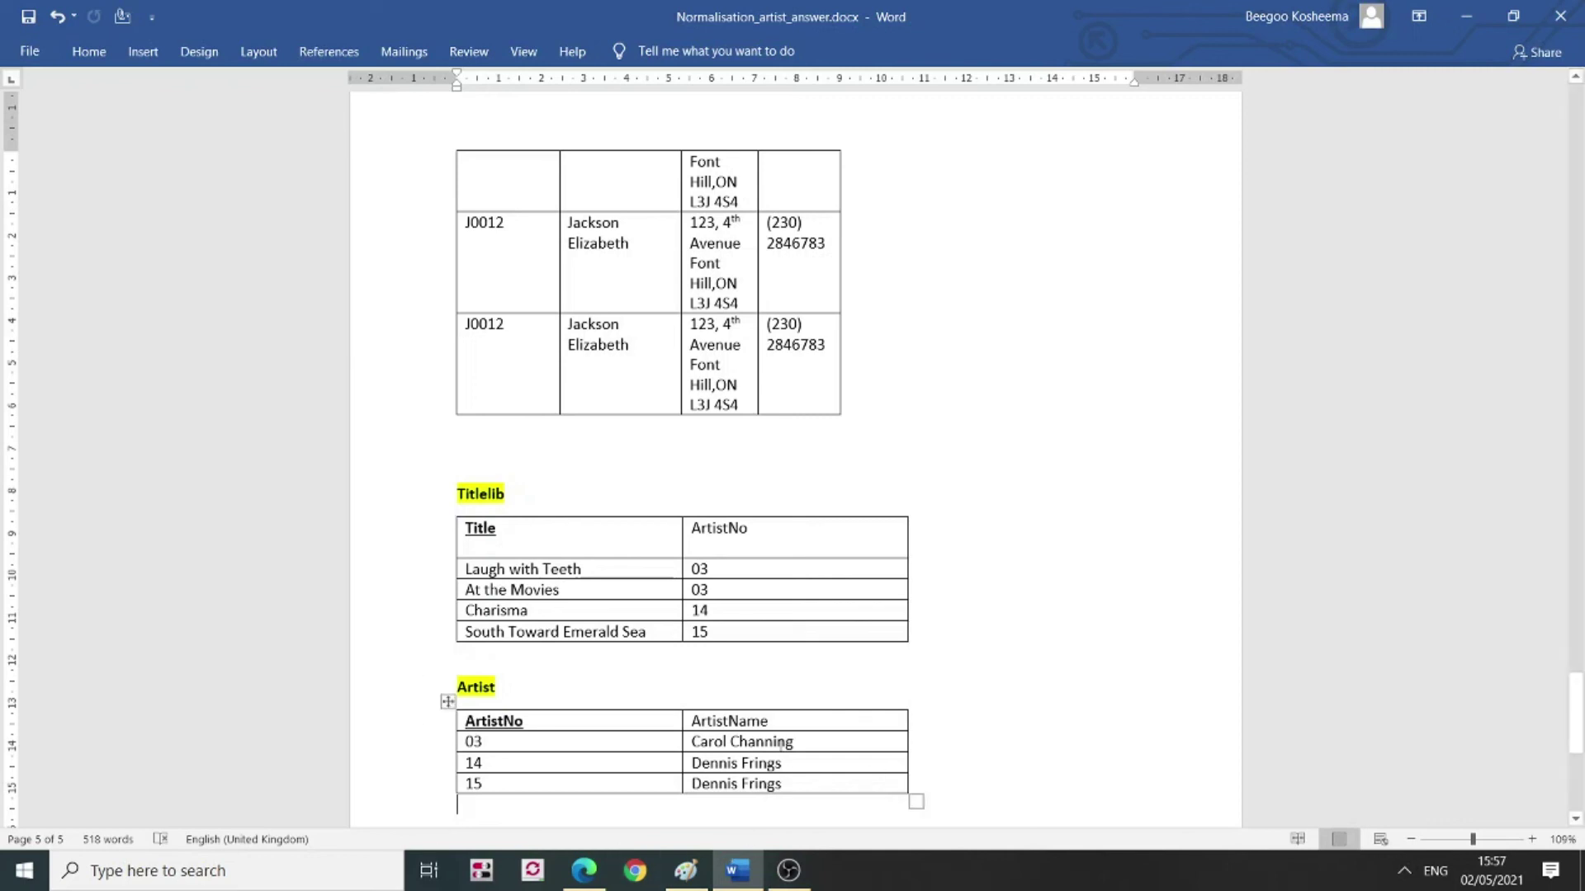
pyautogui.press('Up')
pyautogui.press('Up')
pyautogui.press('Up')
pyautogui.press('Up')
pyautogui.press('Up')
pyautogui.press('Up')
pyautogui.press('Up')
pyautogui.press('Up')
pyautogui.press('Up')
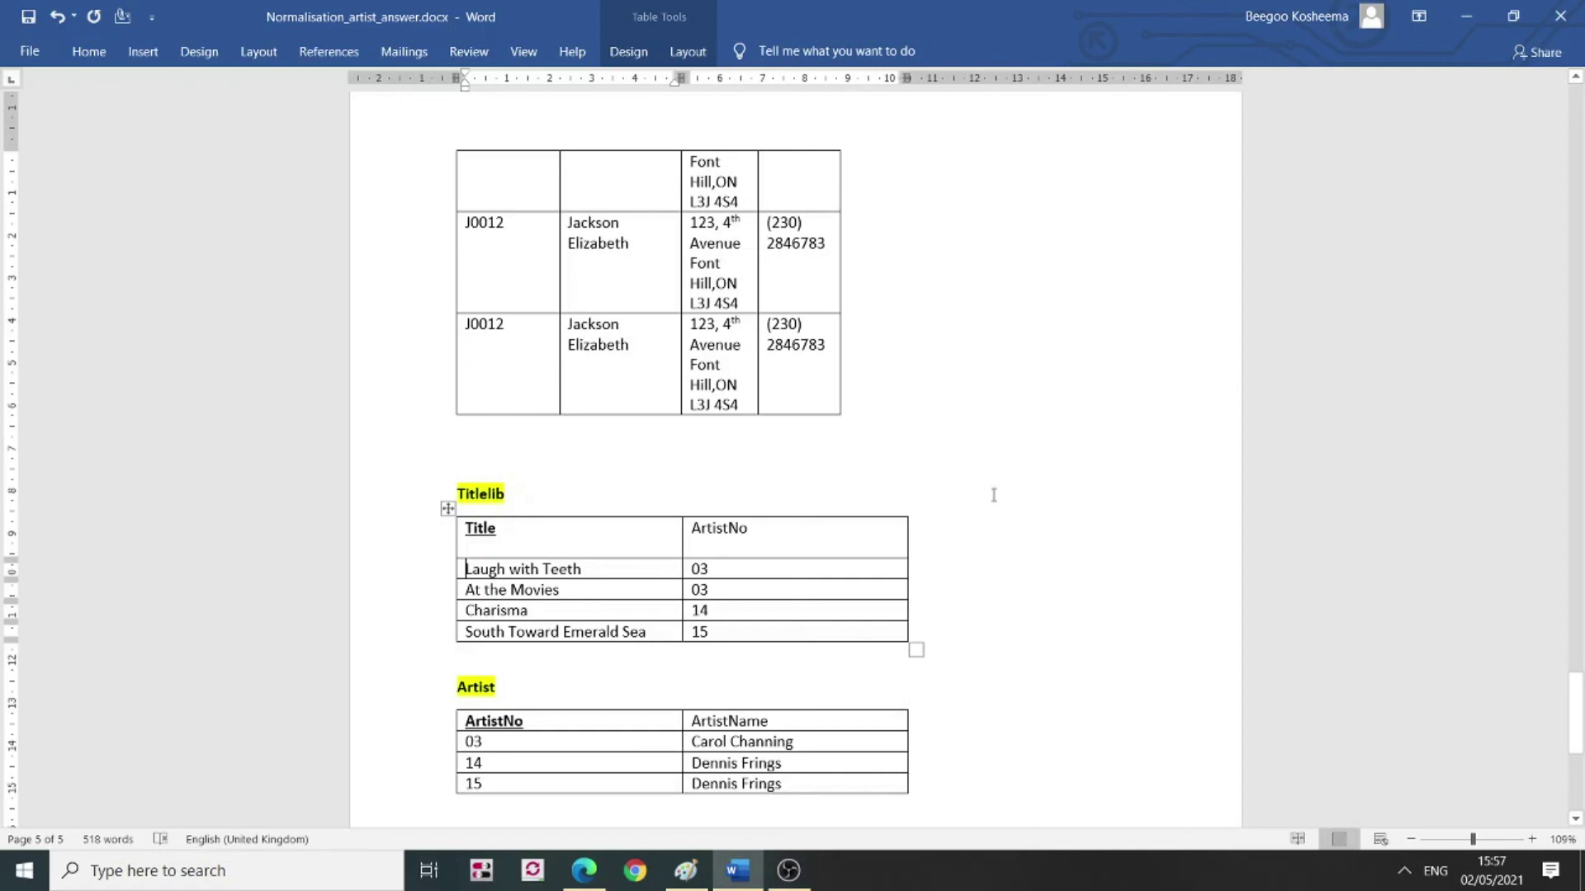
pyautogui.press('Down')
pyautogui.press('Down')
pyautogui.press('Down')
pyautogui.press('Down')
pyautogui.press('Down')
pyautogui.press('Down')
pyautogui.press('Down')
pyautogui.press('Down')
pyautogui.press('Down')
pyautogui.press('Down')
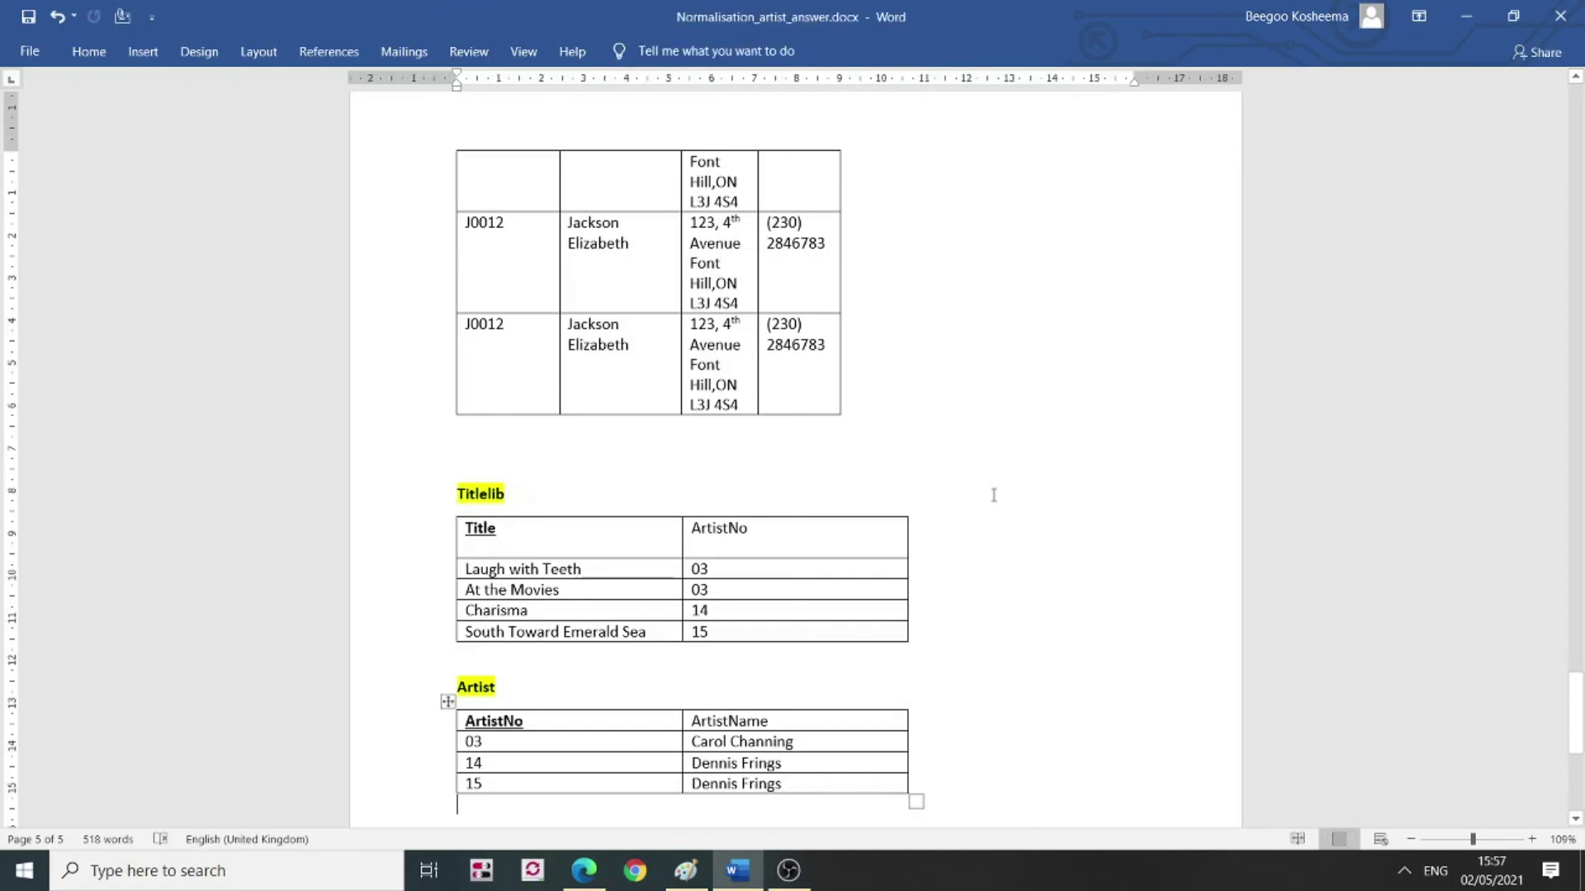